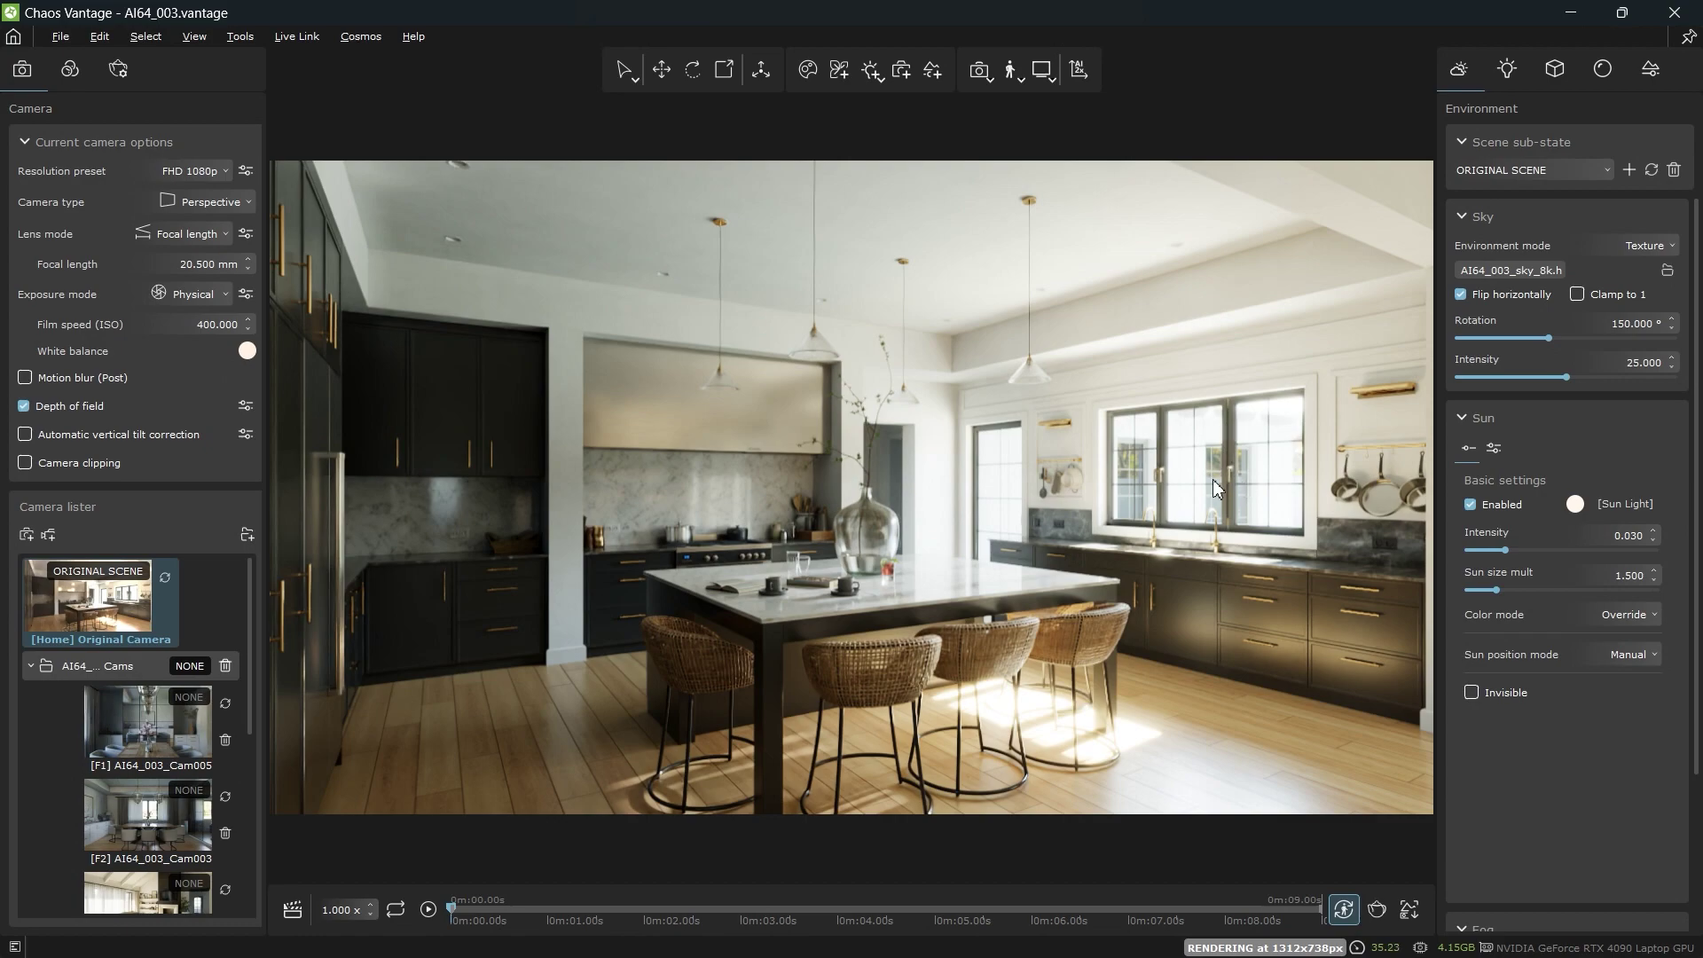
- Move the camera around the kitchen island to examine the viewport's interactive denoising on the worktop and wicker stools
left_click_drag(1210, 484, 914, 577)
key("w")
key("d")
key("a")
key("d")
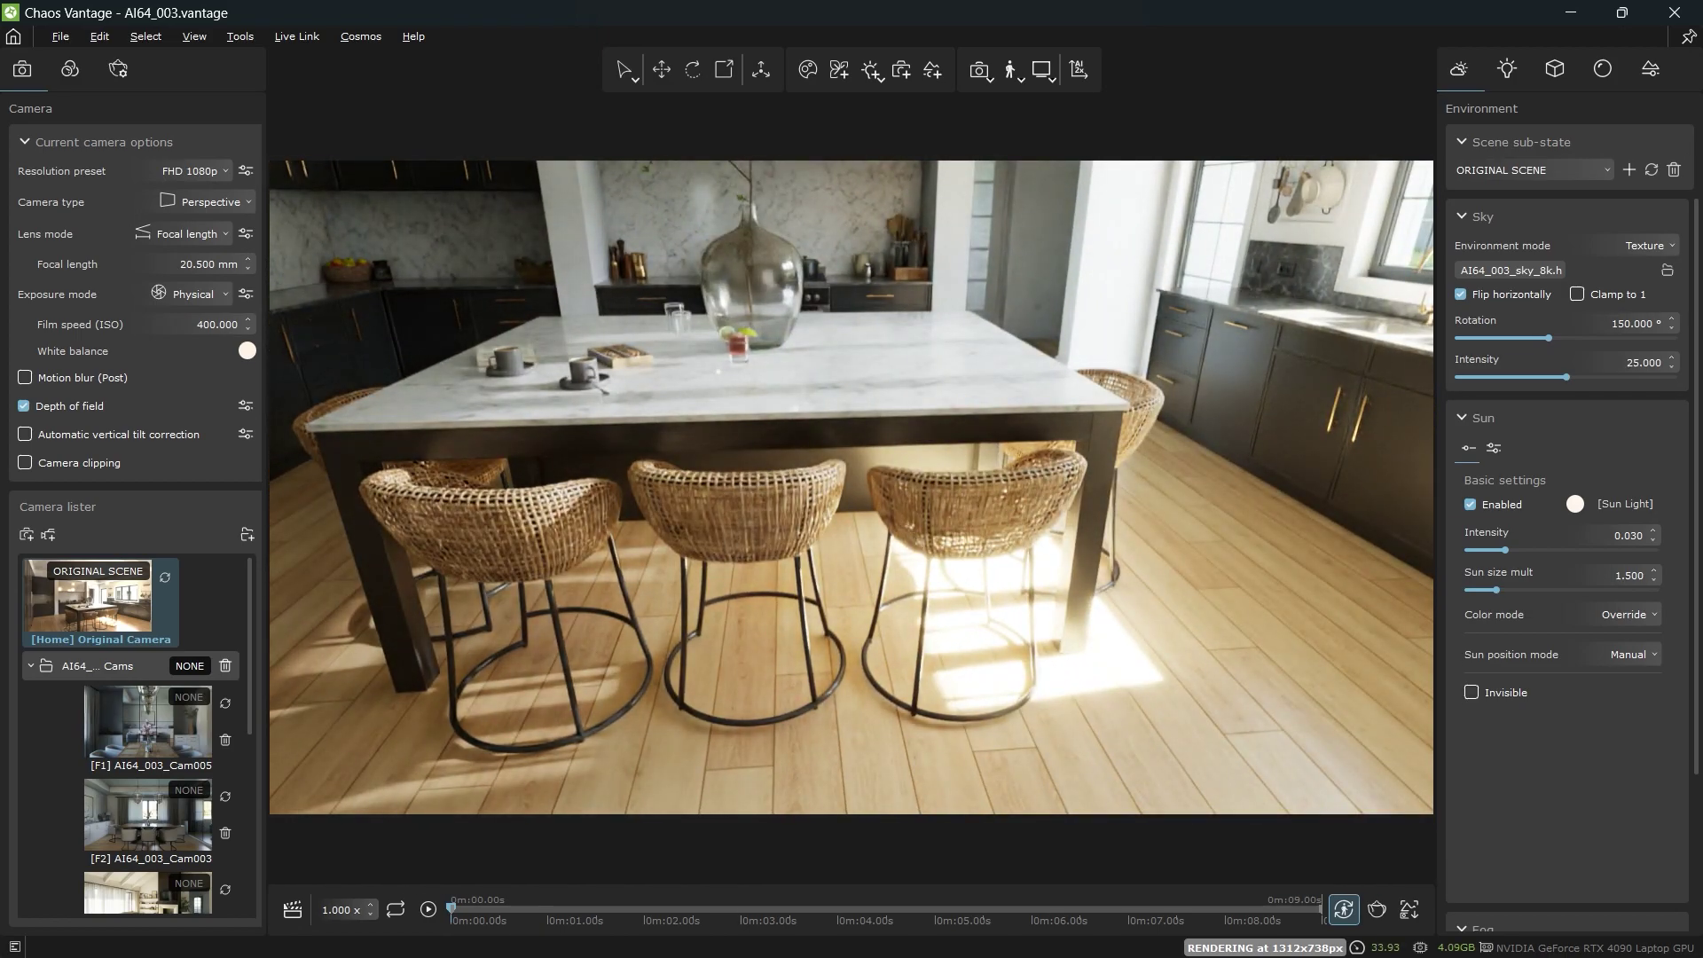
left_click_drag(852, 576, 847, 257)
key("a")
- Fly over to the dining area's mirrored wall to examine its reflections, and return to a wide kitchen view
left_click_drag(794, 355, 620, 430)
left_click_drag(652, 494, 1203, 496)
key("a")
key("d")
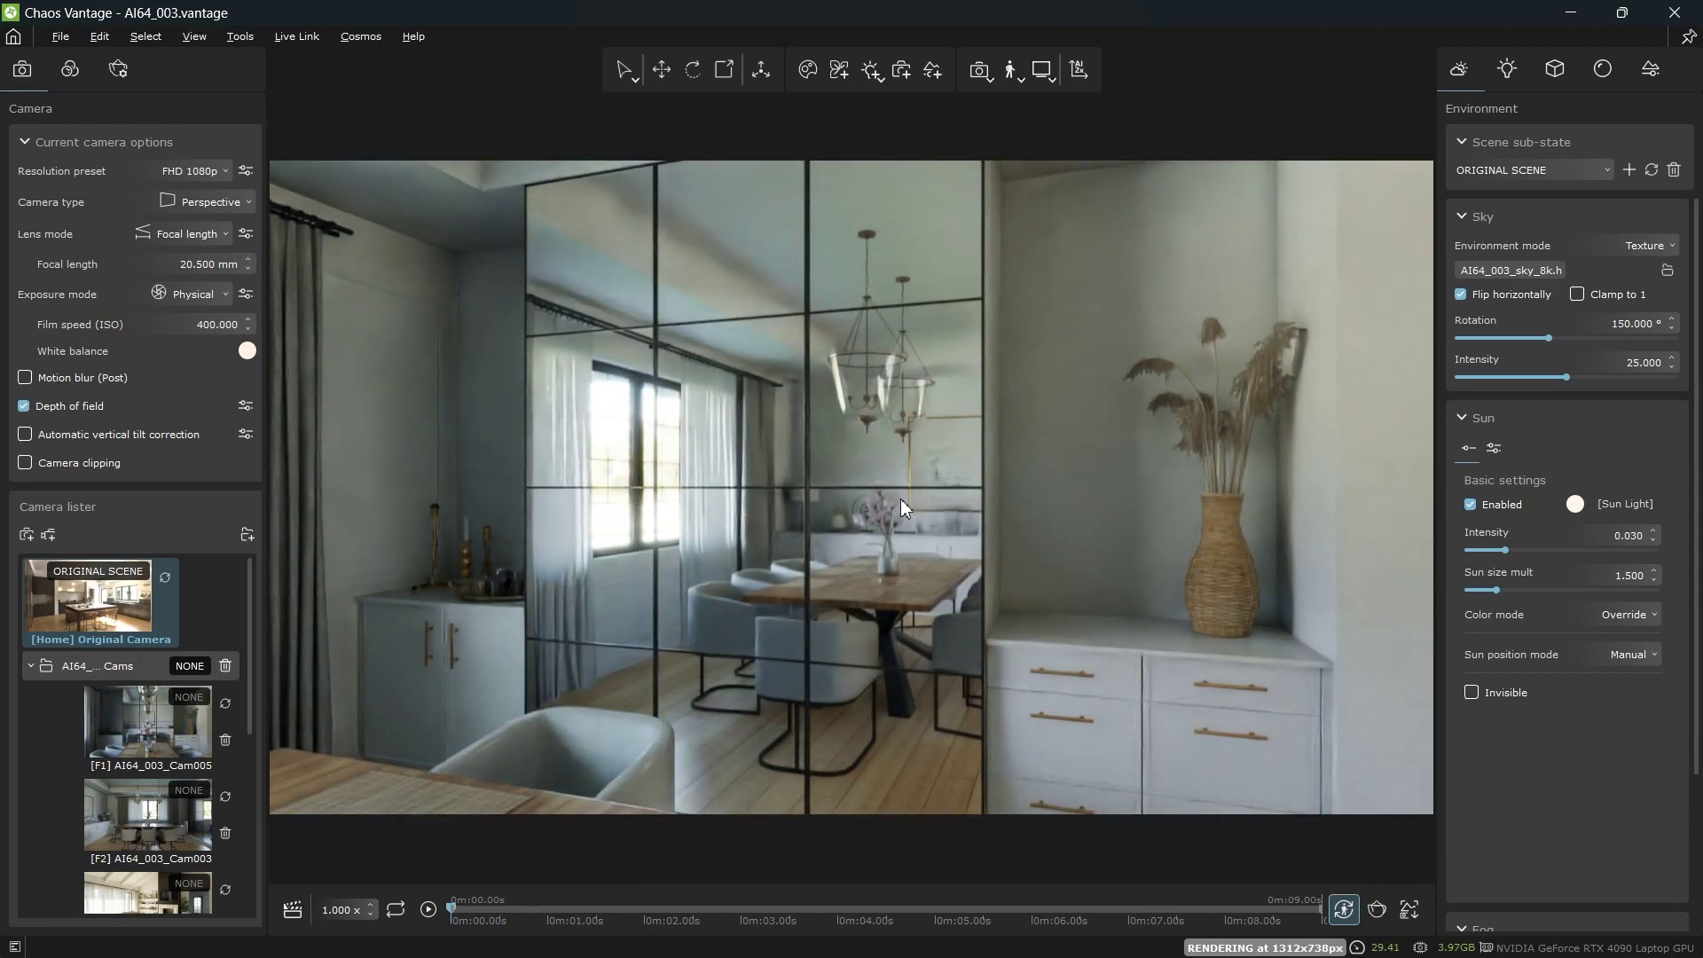
left_click_drag(860, 459, 1215, 465)
key("a")
left_click_drag(848, 467, 1238, 462)
key("d")
key("w")
- Set the primary interactive denoiser, used when moving, to DLSS Ray Reconstruction in the render defaults of the preferences
left_click(104, 37)
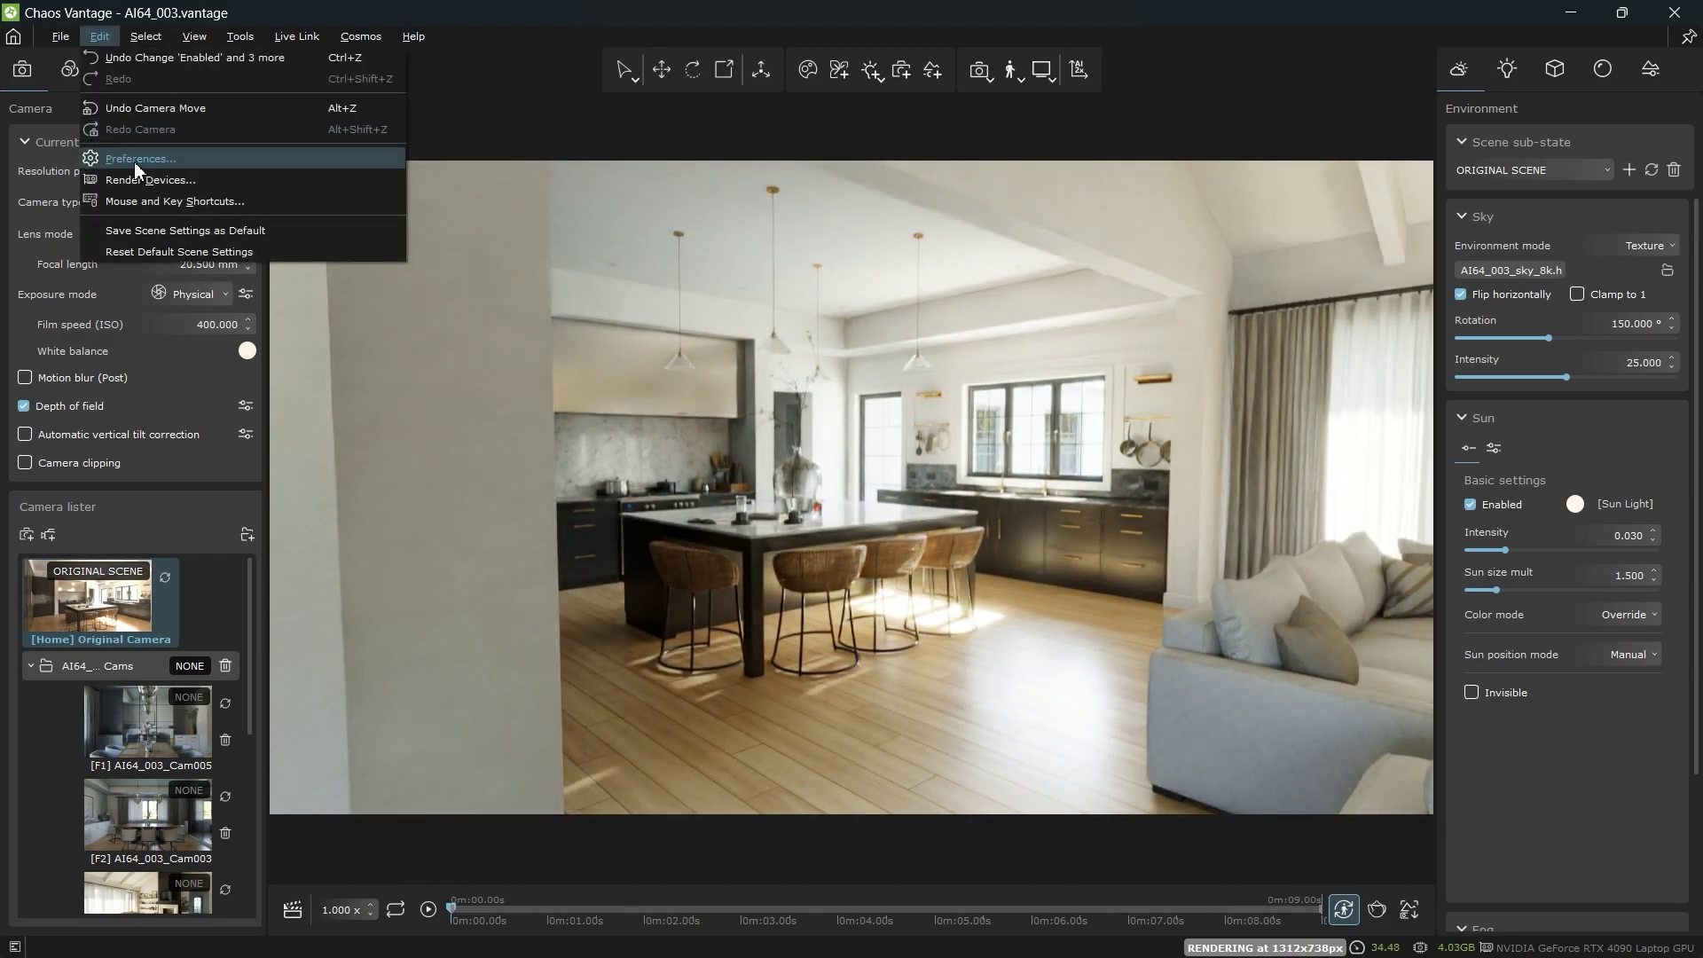
left_click(134, 160)
left_click_drag(999, 217, 416, 257)
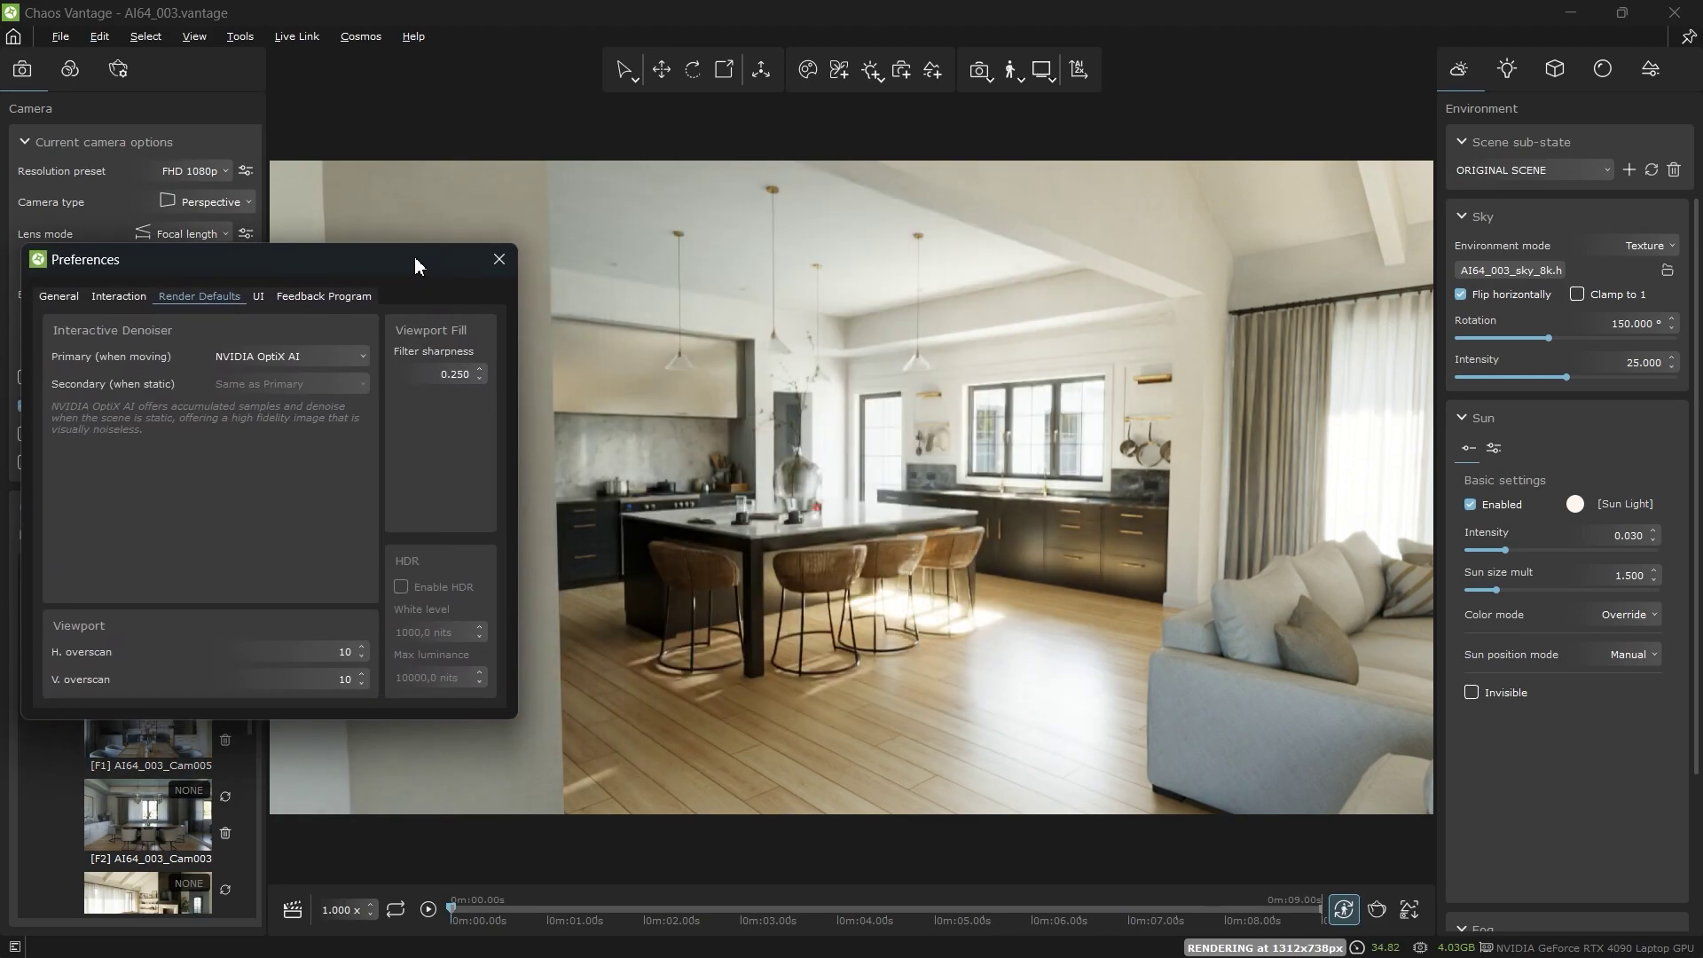
left_click(360, 355)
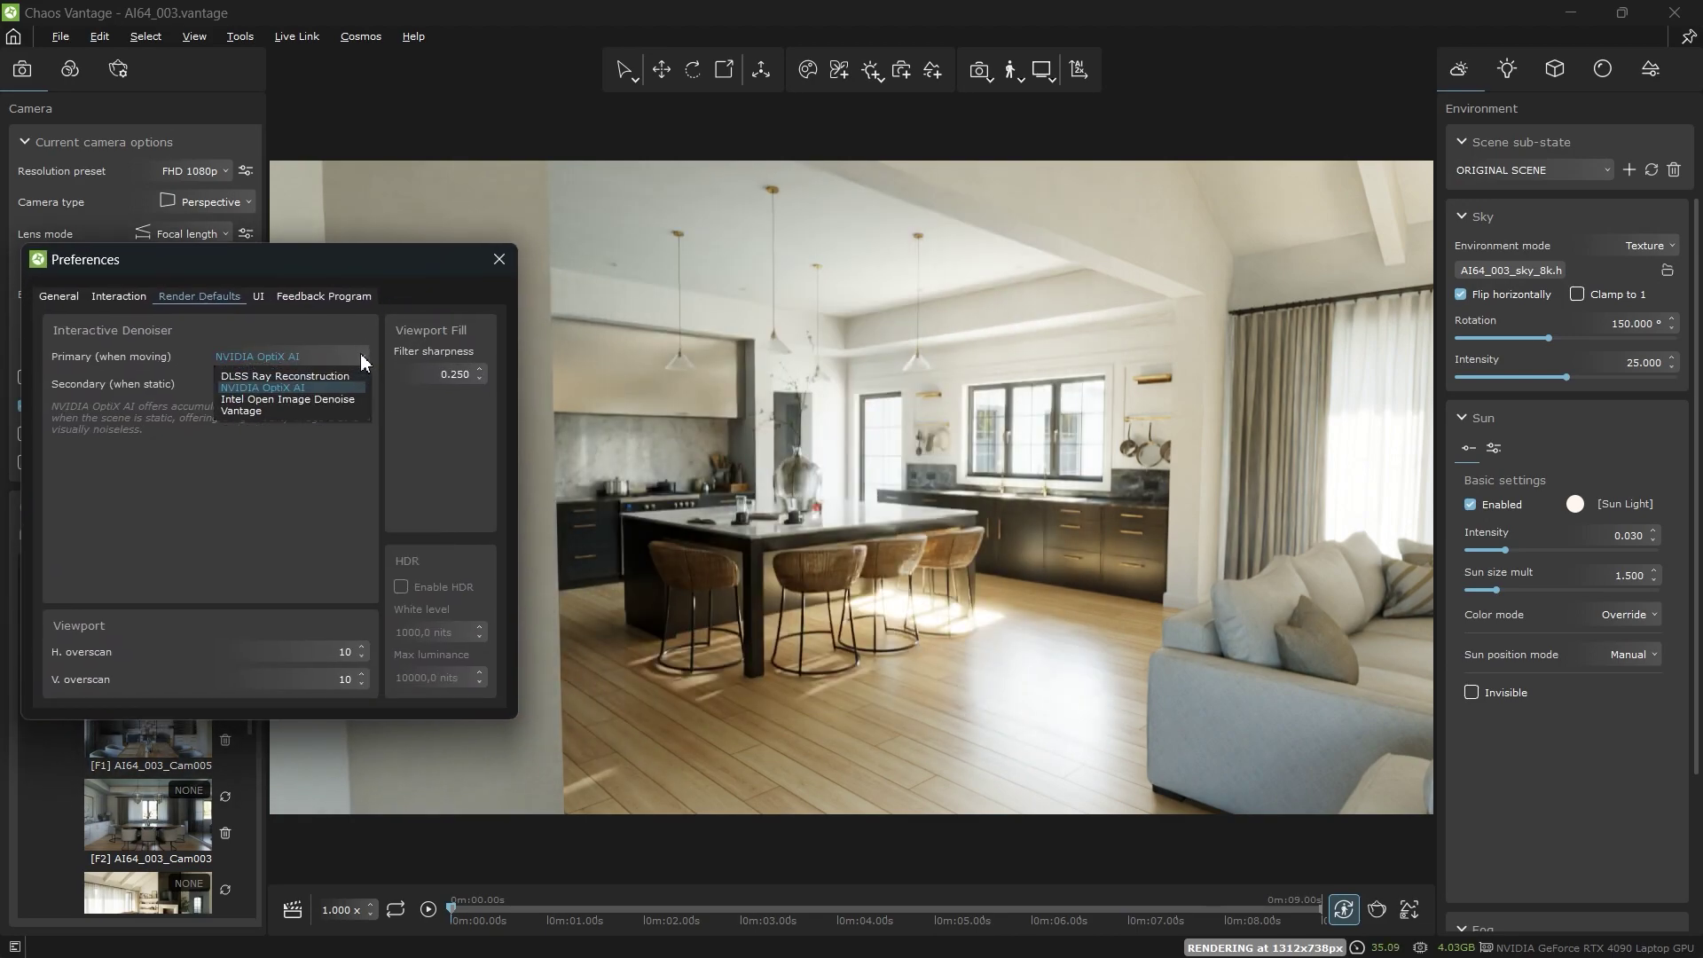
left_click(303, 376)
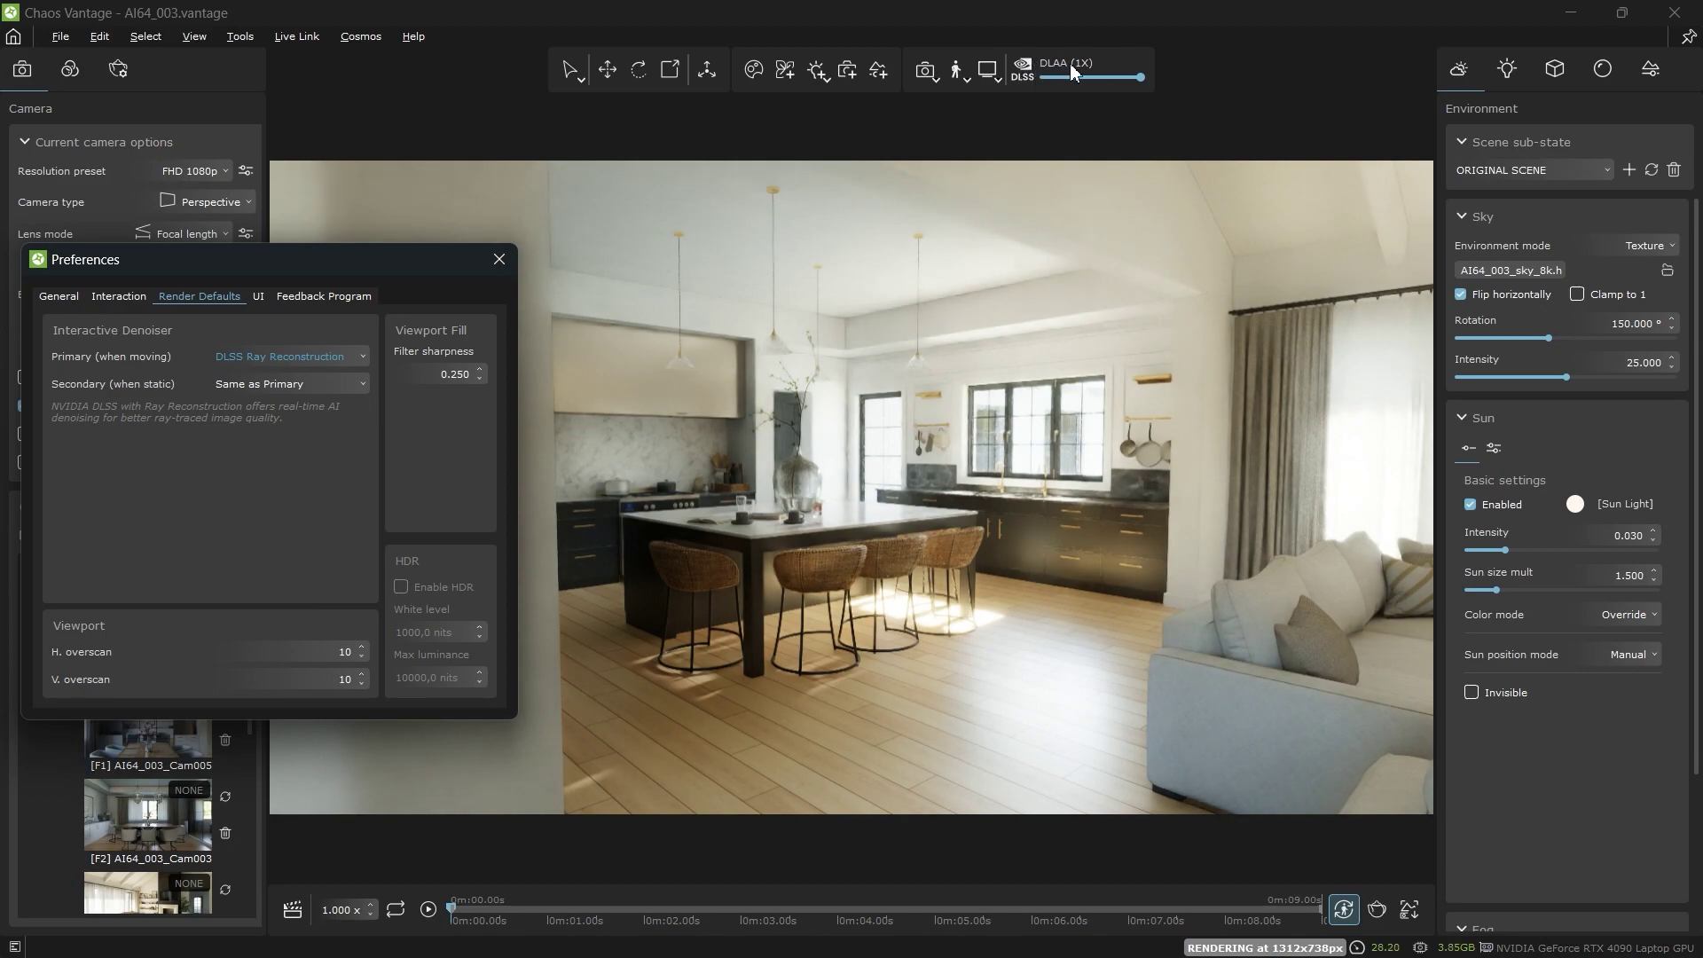
- Examine the DLSS Ray Reconstruction quality while moving around the kitchen island, stools and ceiling lamps
left_click_drag(1017, 627, 1017, 776)
key("w")
key("w")
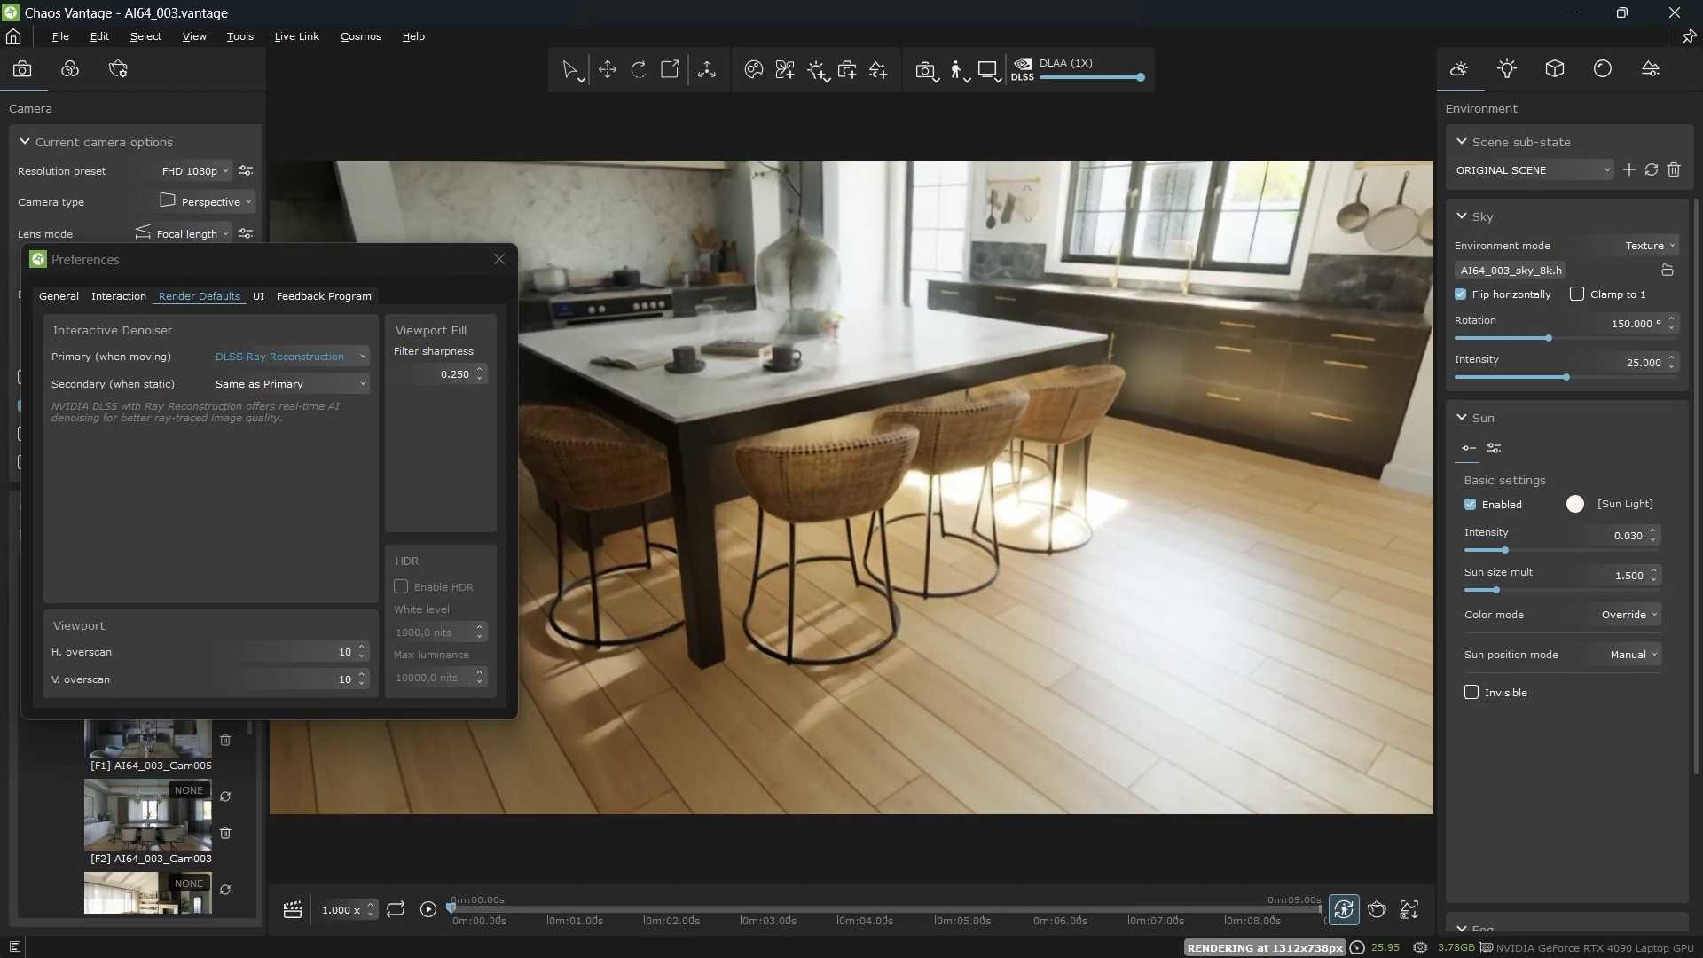
key("s")
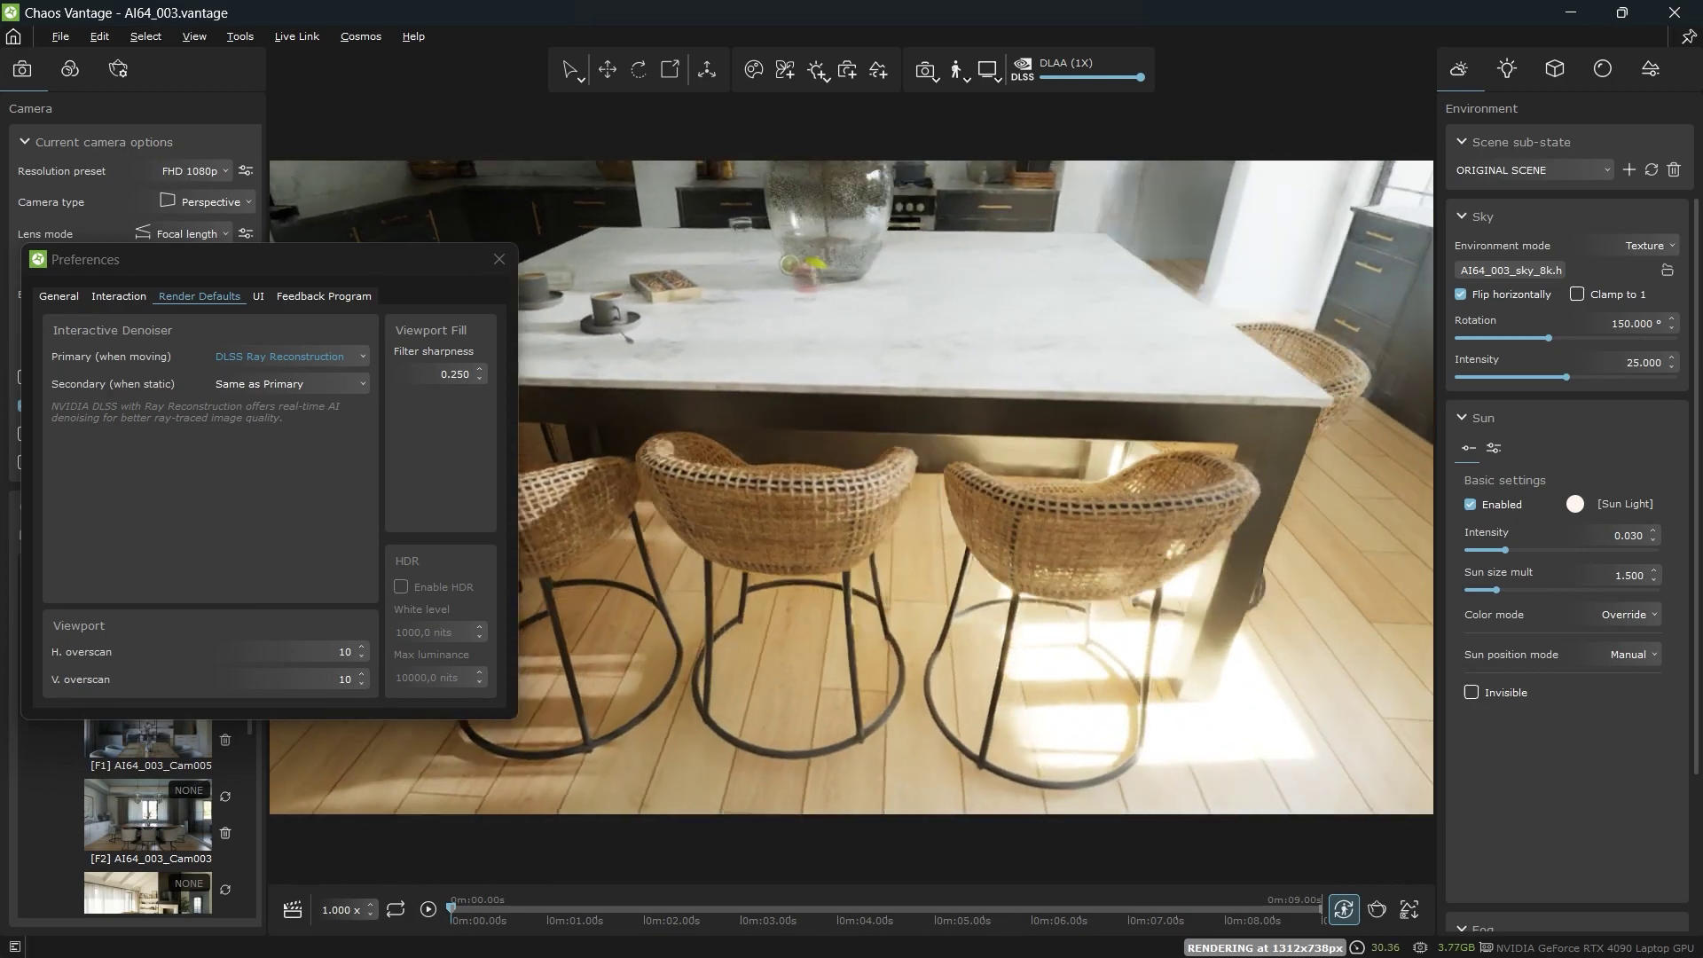
key("s")
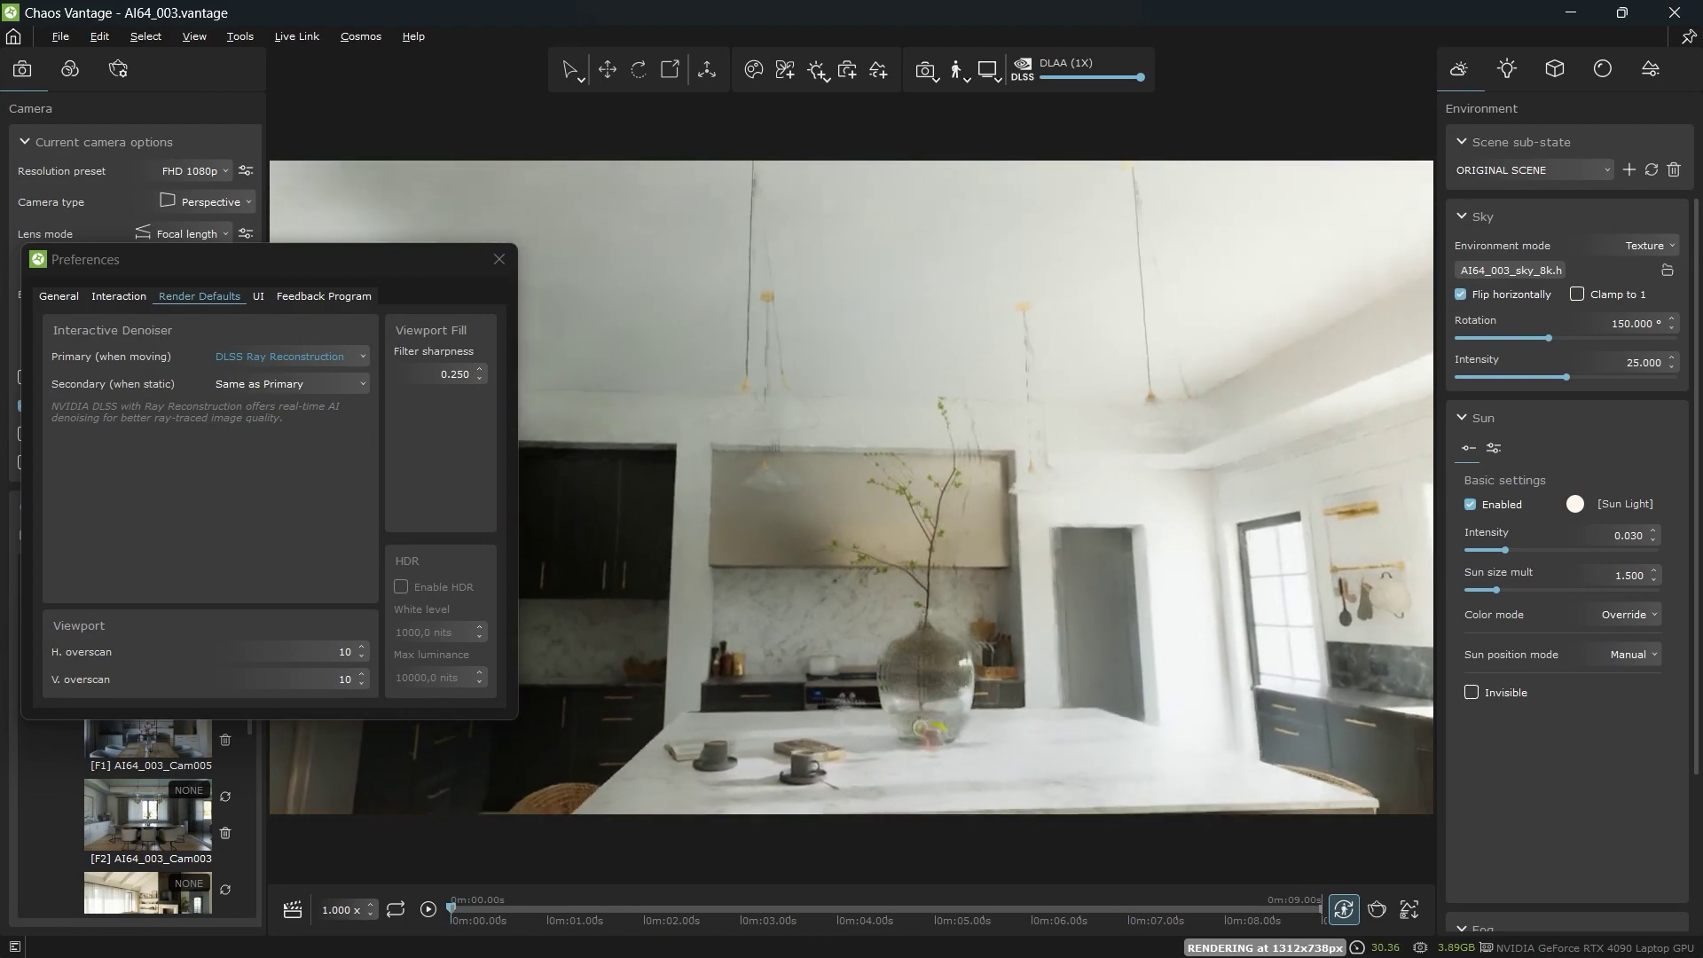
key("d")
key("a")
left_click_drag(1054, 382, 1053, 562)
- Inspect how DLSS Ray Reconstruction handles the reflections in the dining area's mirrored wall
left_click_drag(1045, 631, 793, 412)
key("a")
key("w")
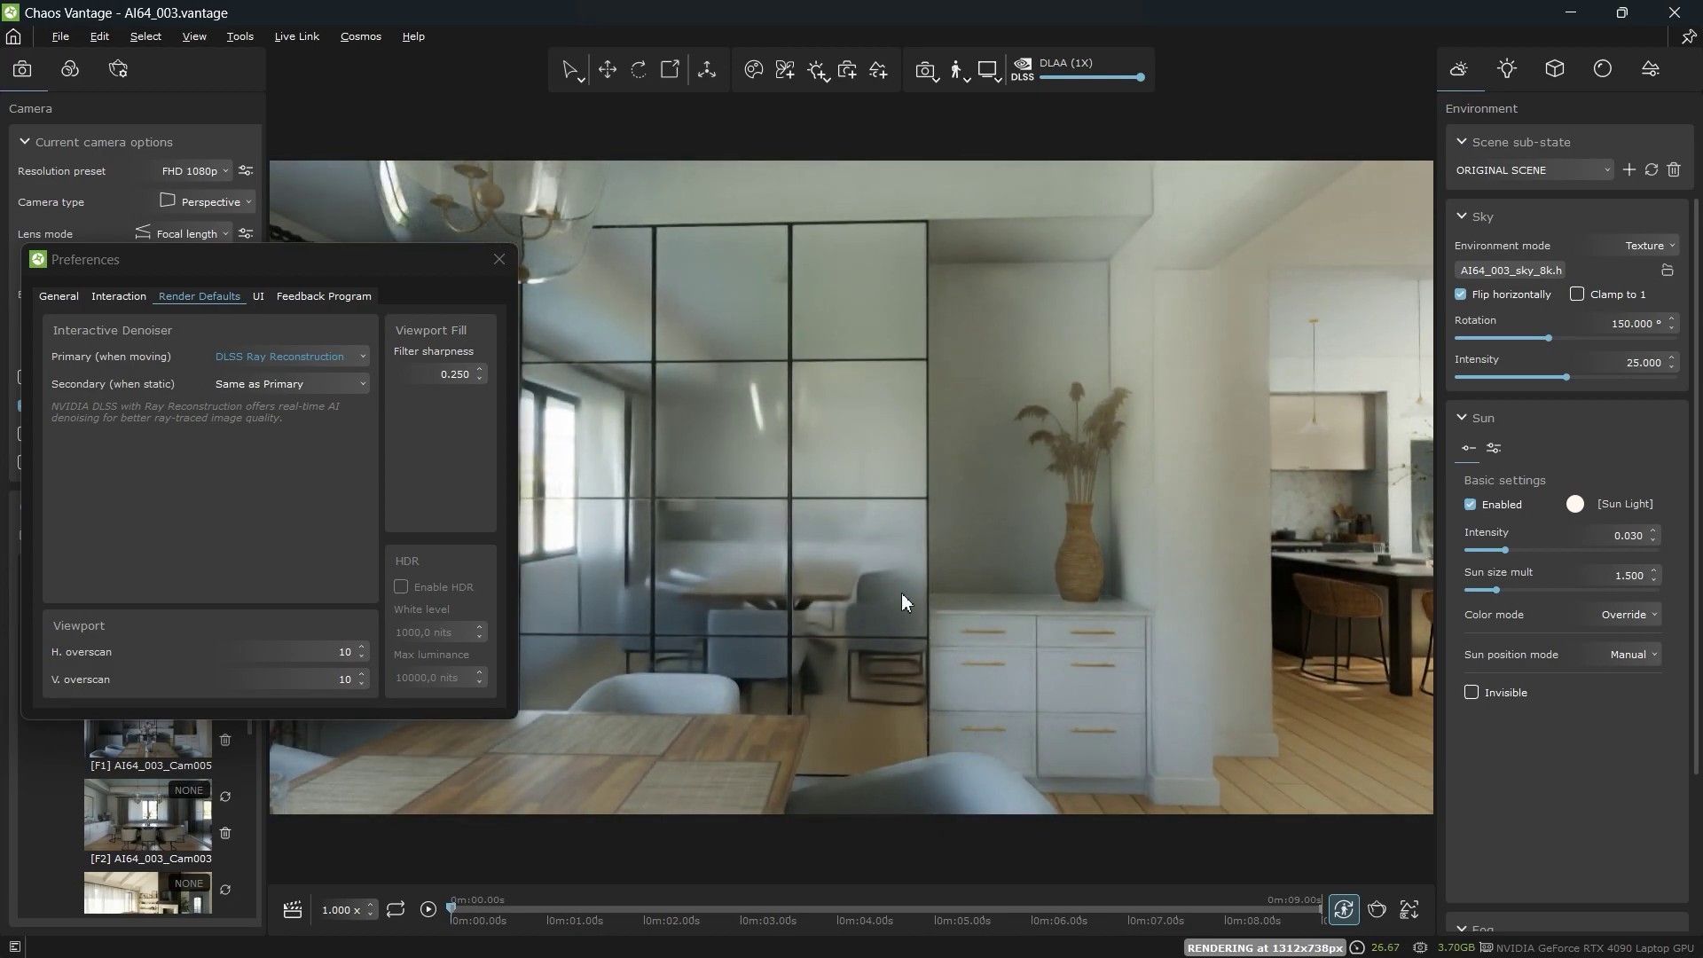
scroll(865, 624, "up", 8)
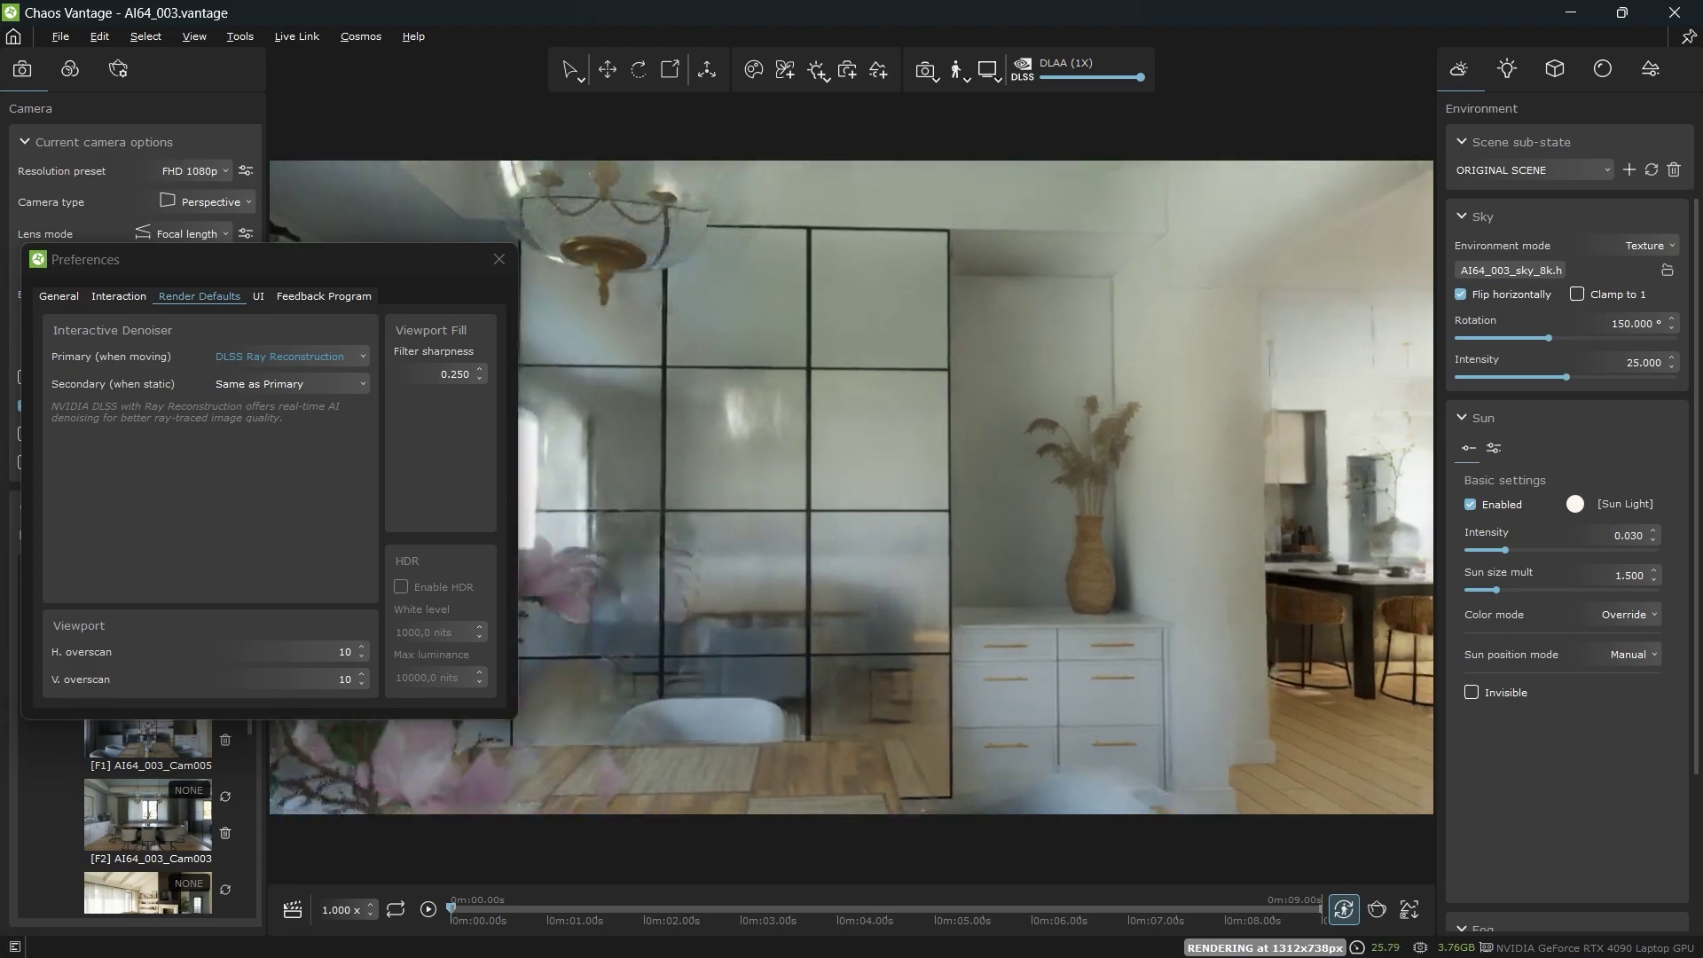
scroll(828, 639, "up", 2)
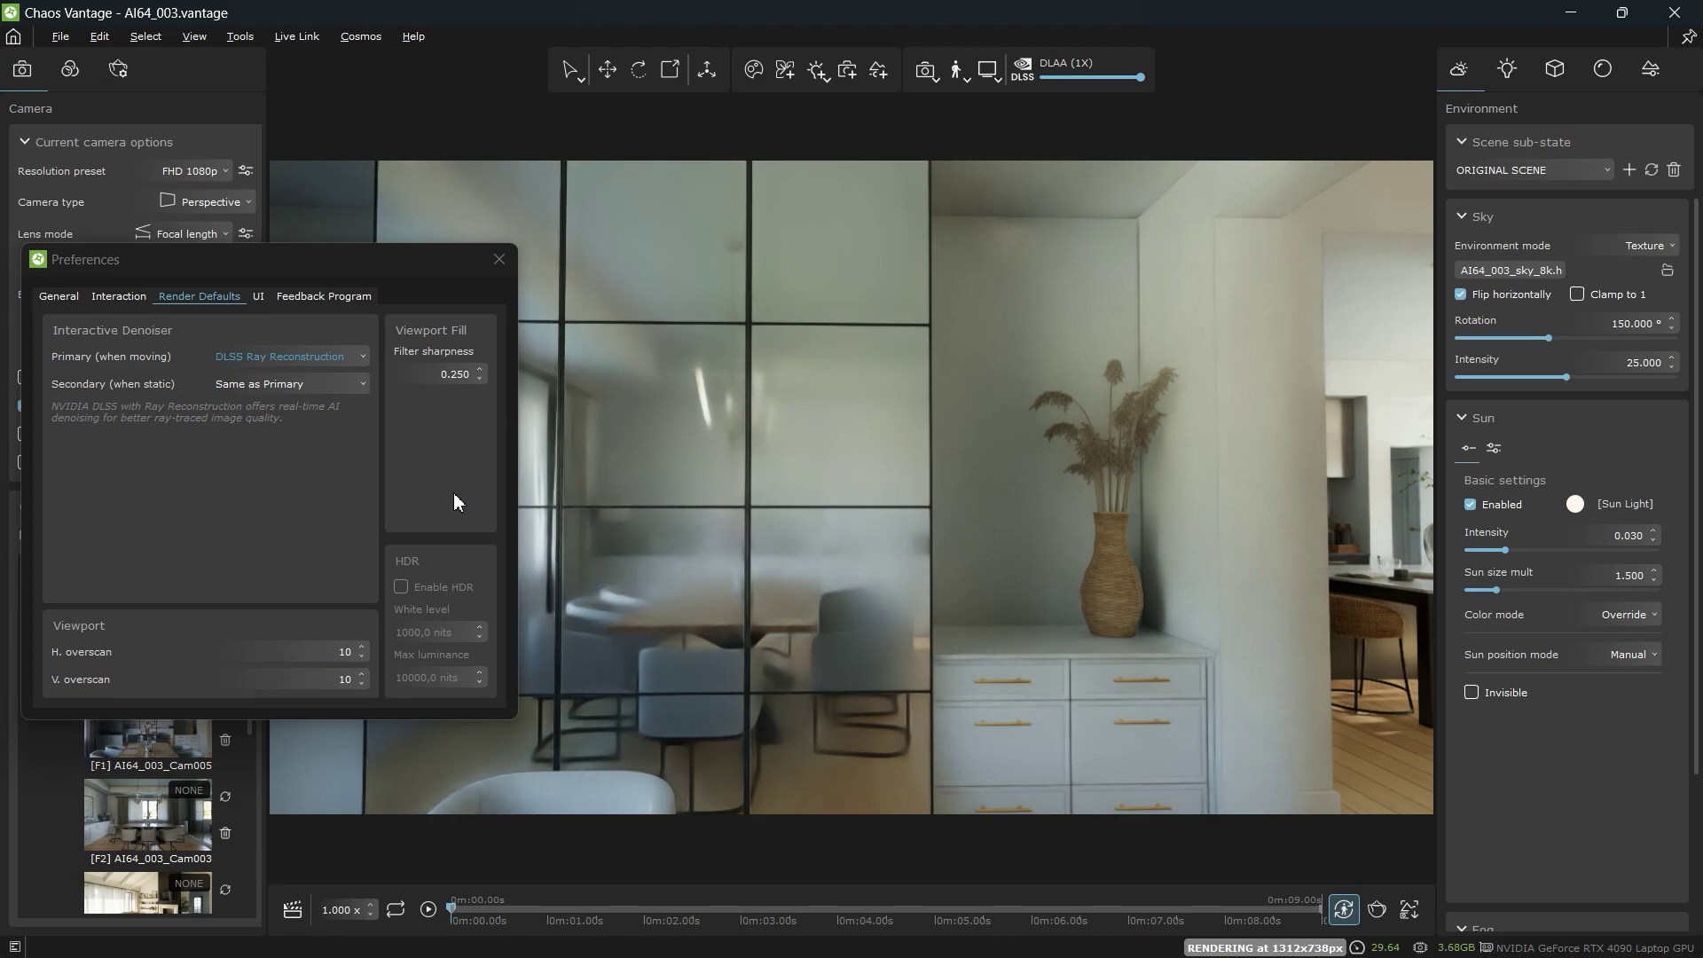
- Set the secondary denoiser, used when static, to NVIDIA OptiX AI and refresh the view of the mirrored wall
left_click(285, 384)
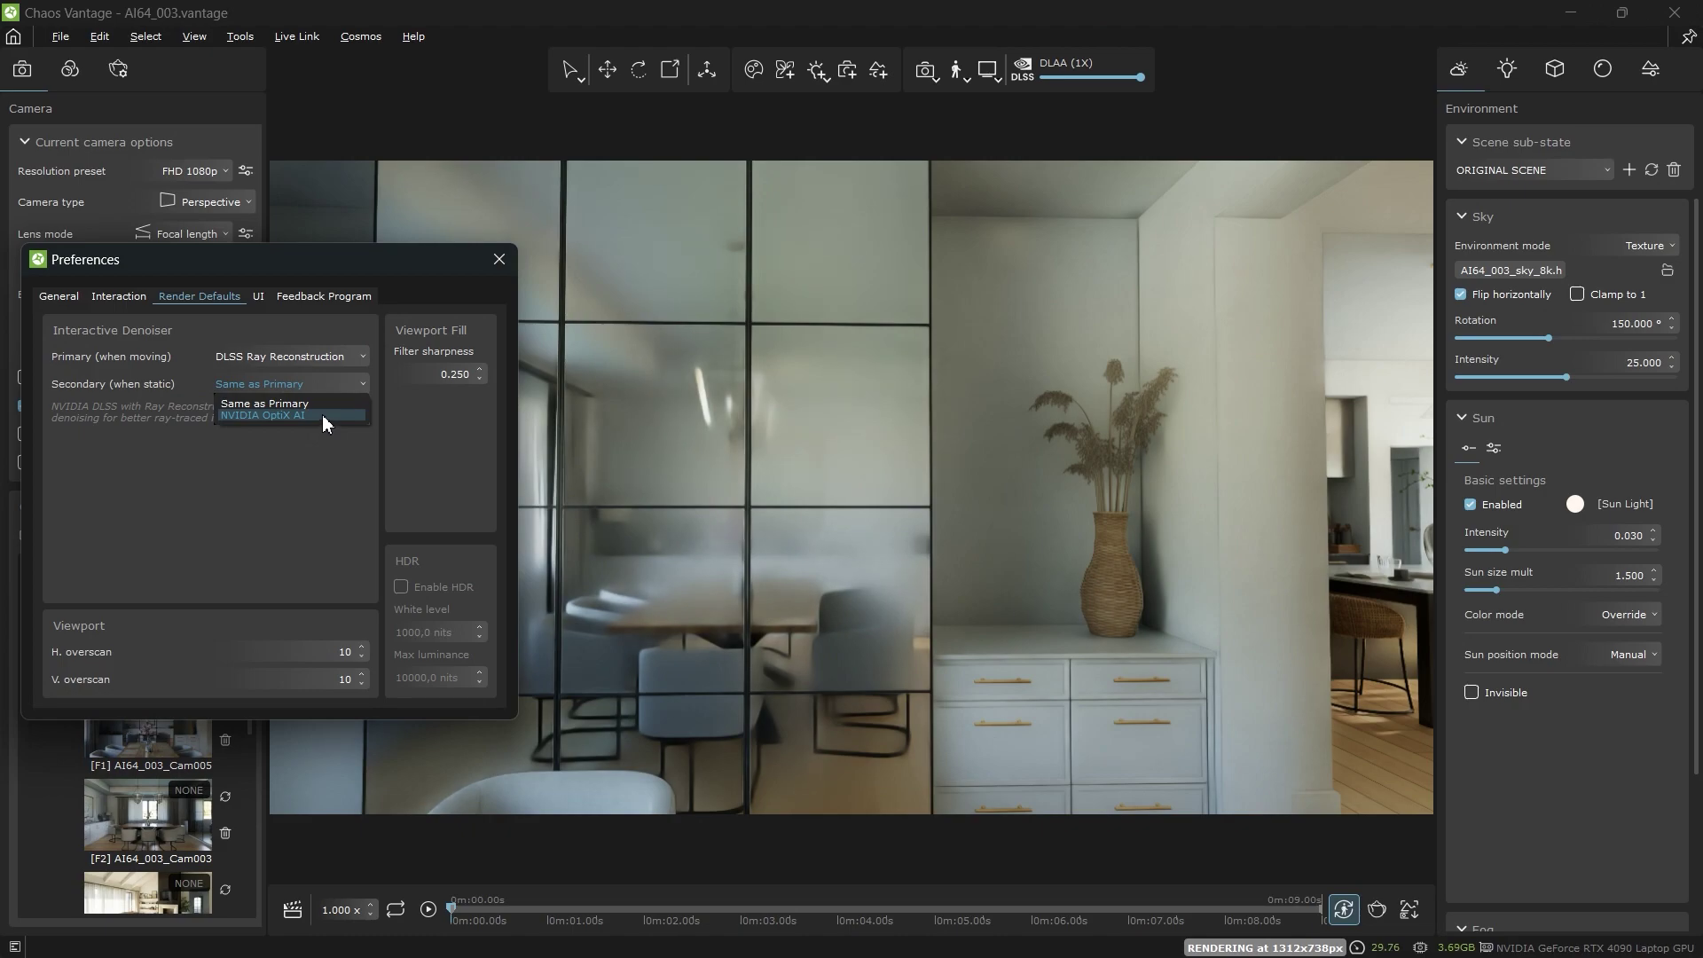
left_click(322, 416)
mouse_move(1164, 472)
left_mouse_down()
mouse_move(1133, 455)
mouse_move(1103, 348)
mouse_move(1064, 502)
mouse_move(1047, 479)
mouse_move(1020, 496)
mouse_move(1160, 468)
left_mouse_up()
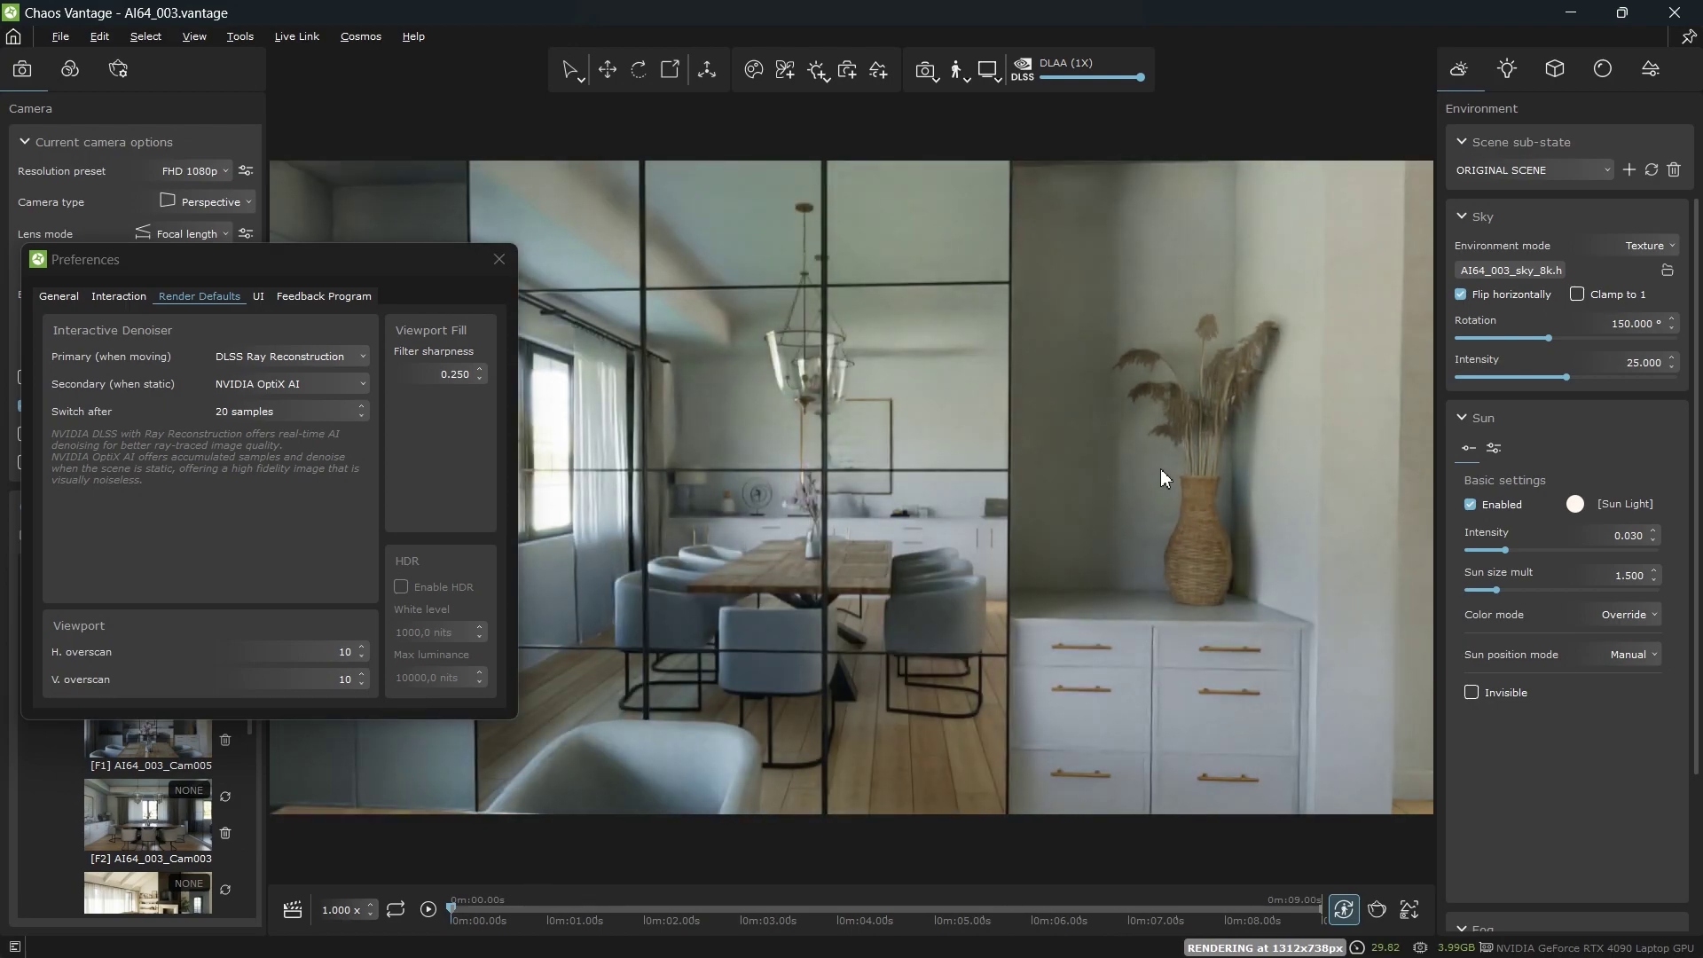
- Move back to the kitchen island, pausing between movements to compare the moving and static denoising
left_click_drag(944, 654, 1242, 634)
key("w")
key("s")
key("w")
key("w")
left_click_drag(1002, 628, 923, 508)
key("w")
key("s")
key("w")
key("s")
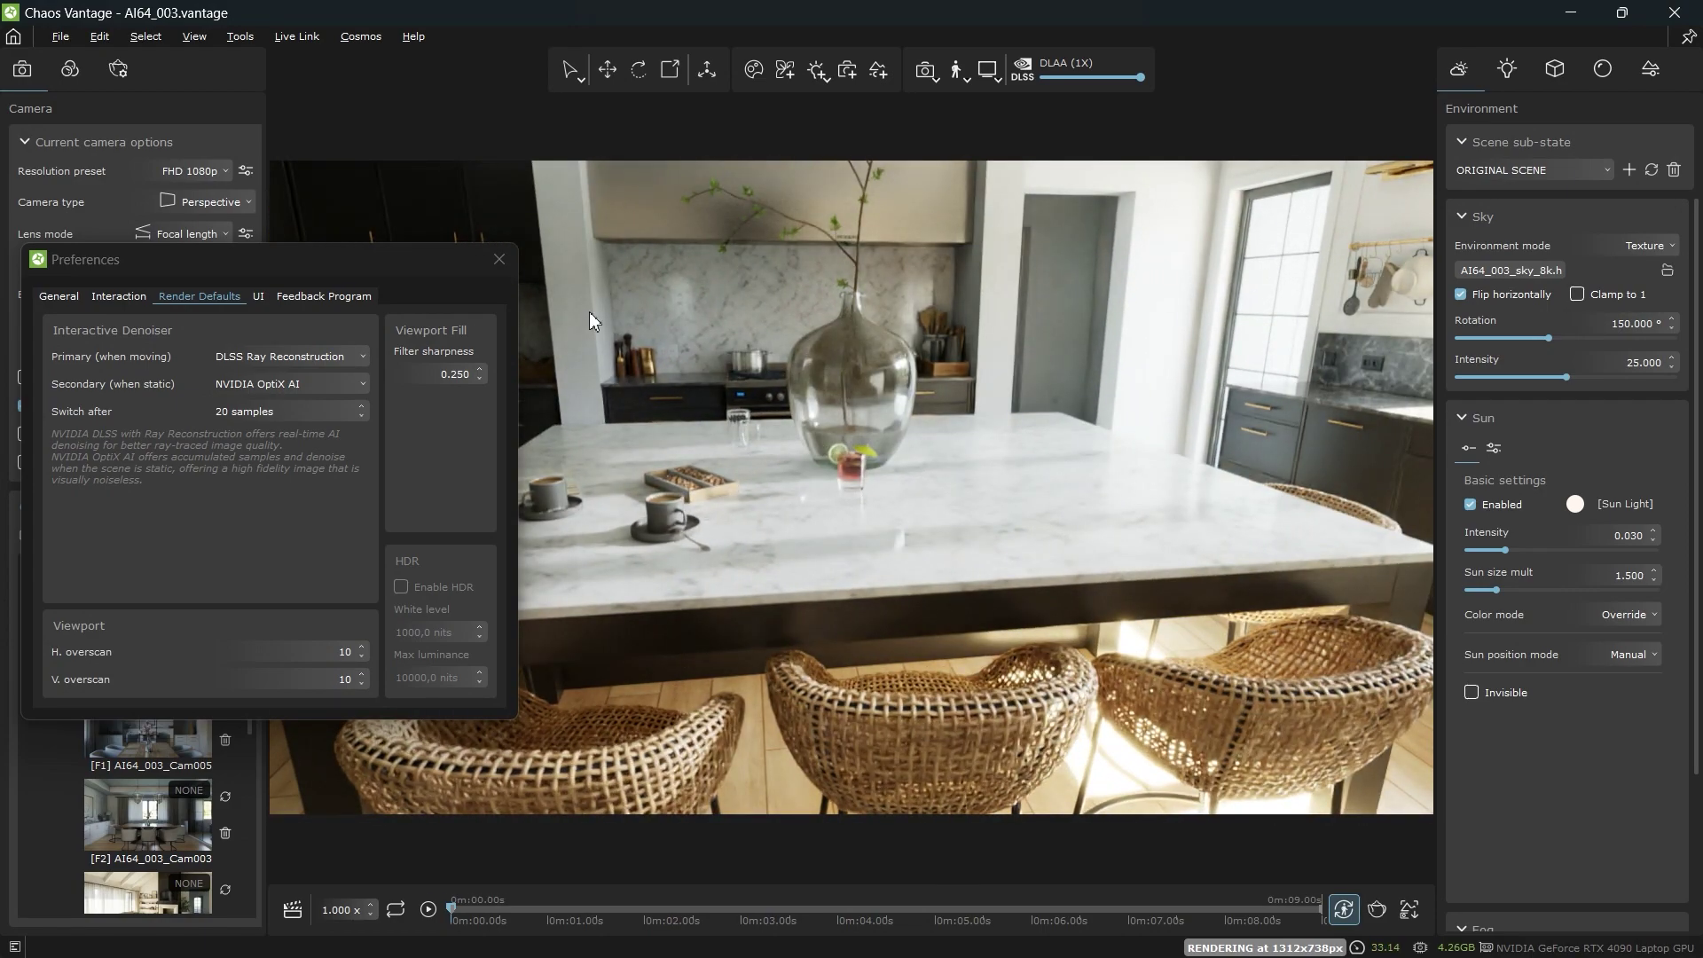
- Close the preferences and set the viewport's render quality to Ultra
left_click(498, 262)
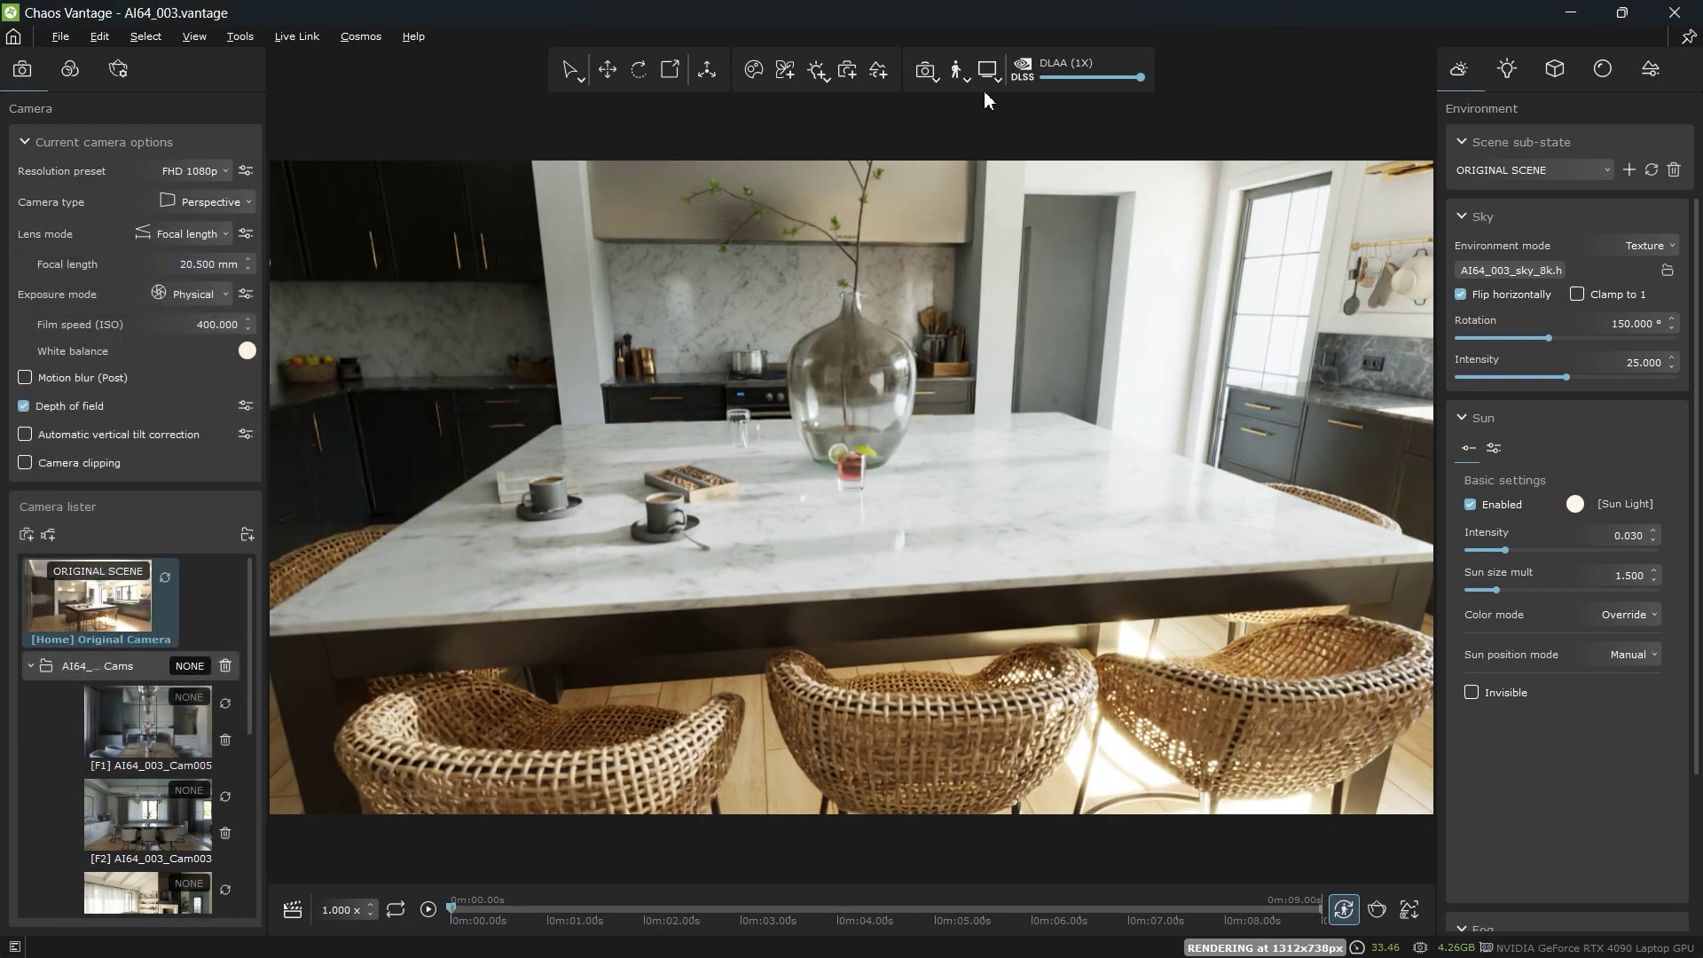
left_click(994, 71)
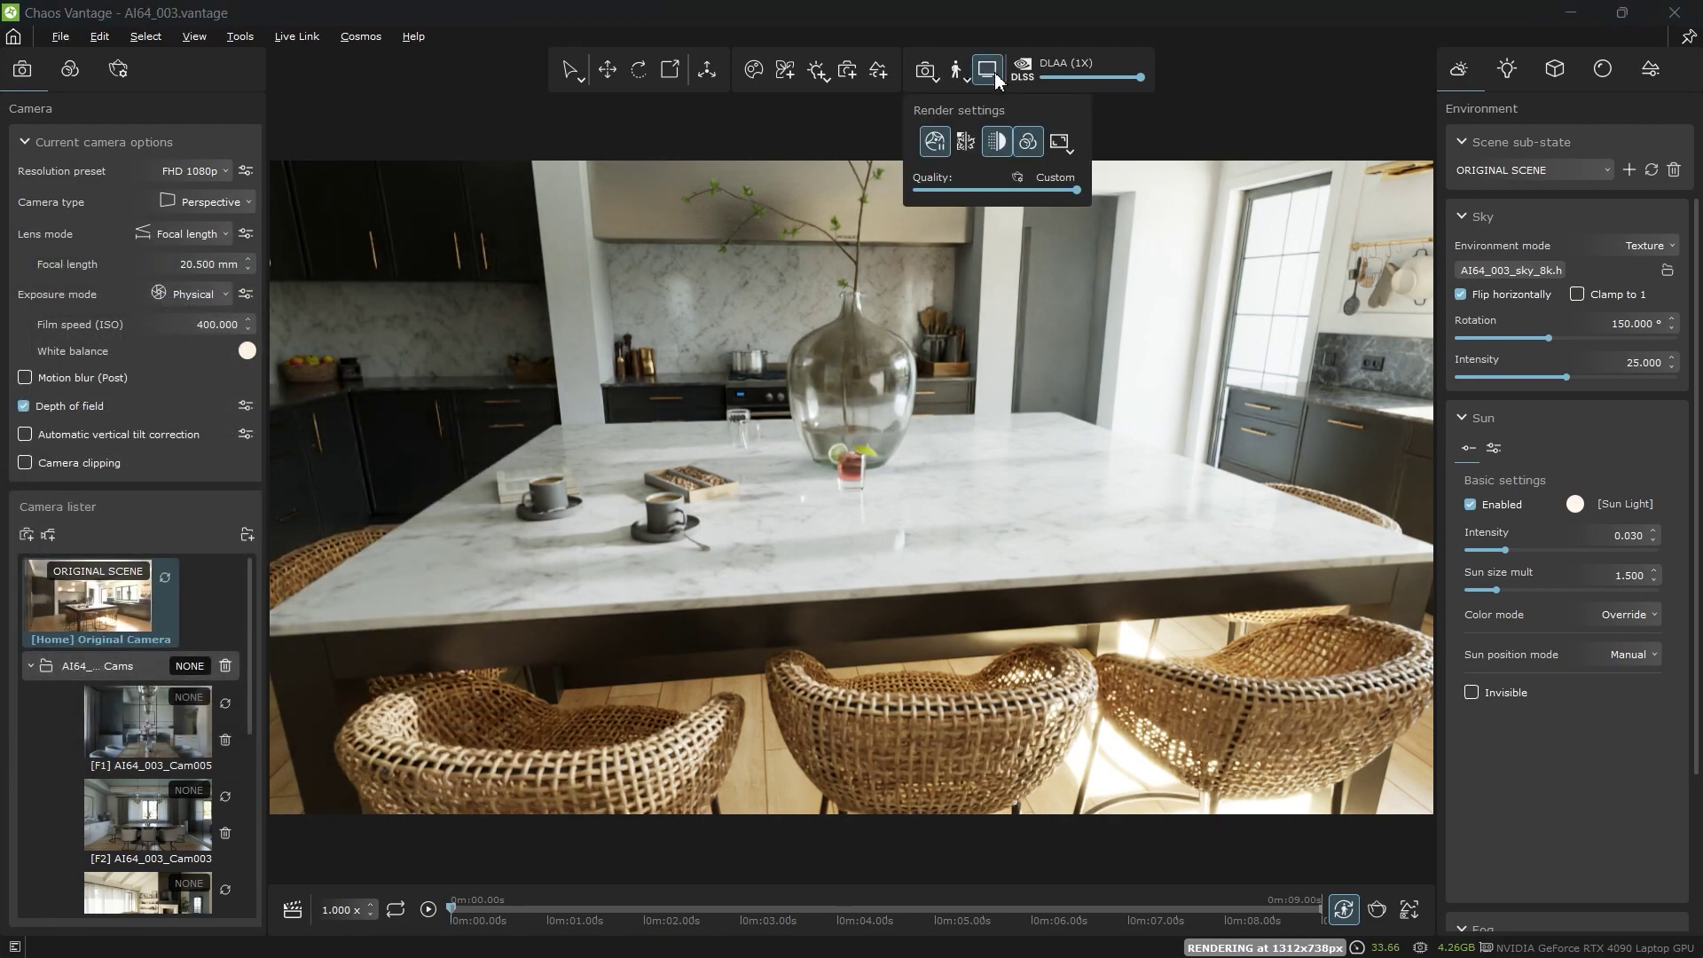
left_click(1031, 192)
left_click_drag(1028, 504, 736, 474)
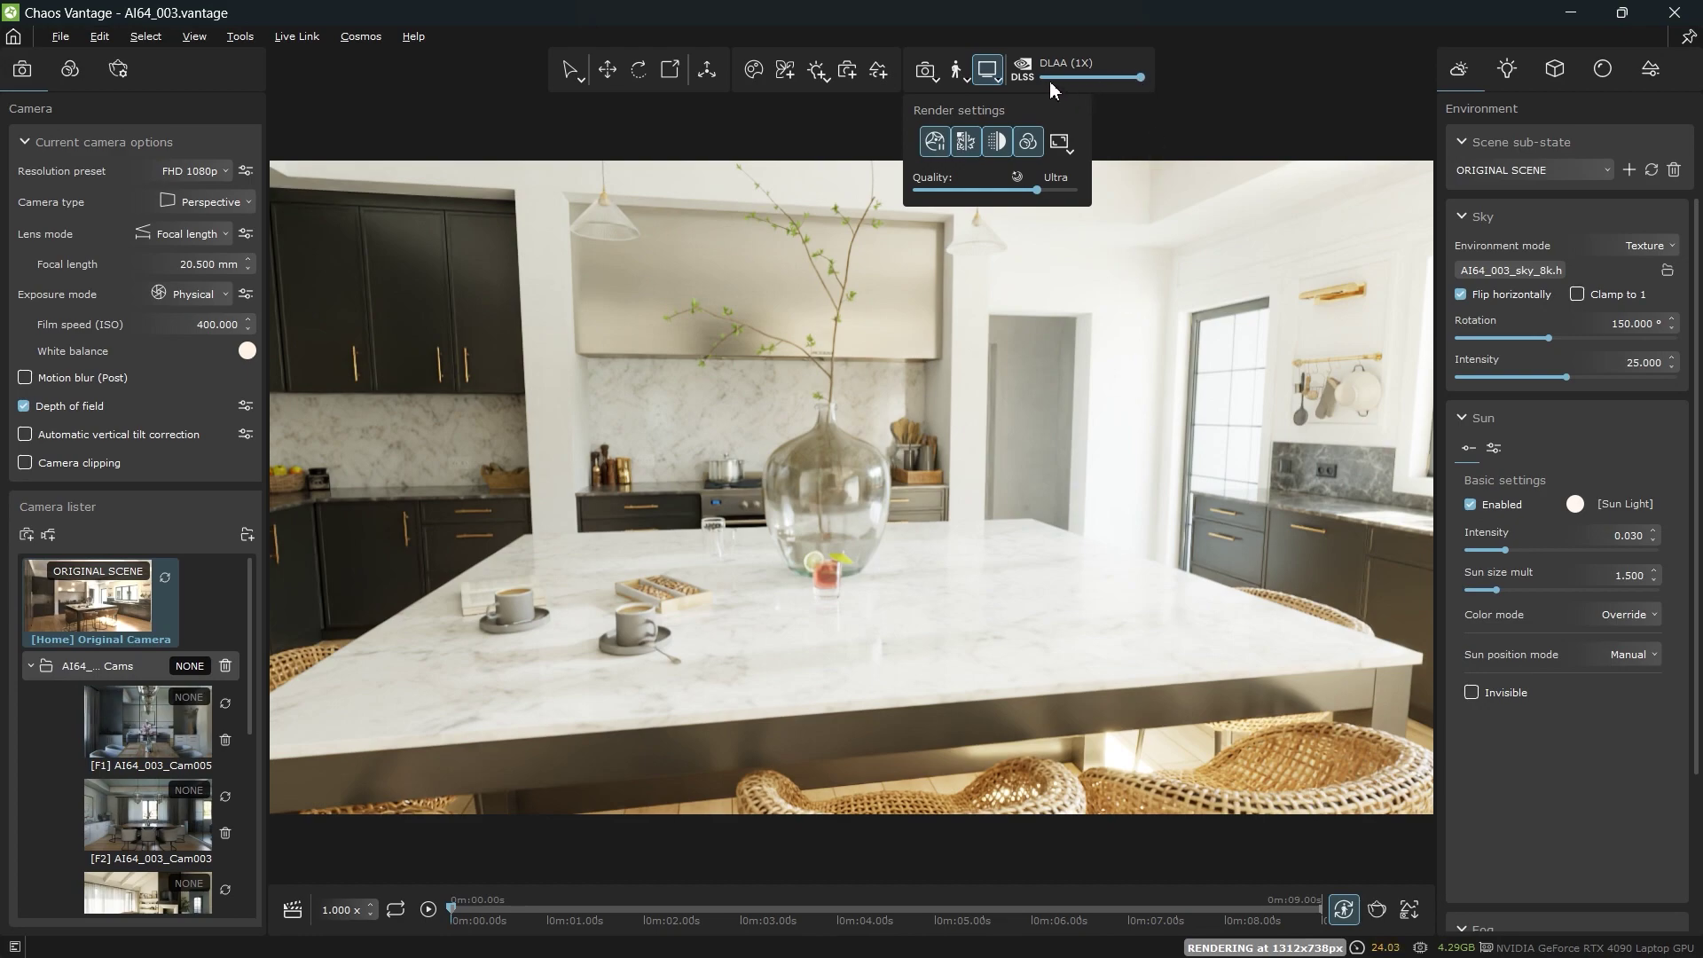
left_click(988, 69)
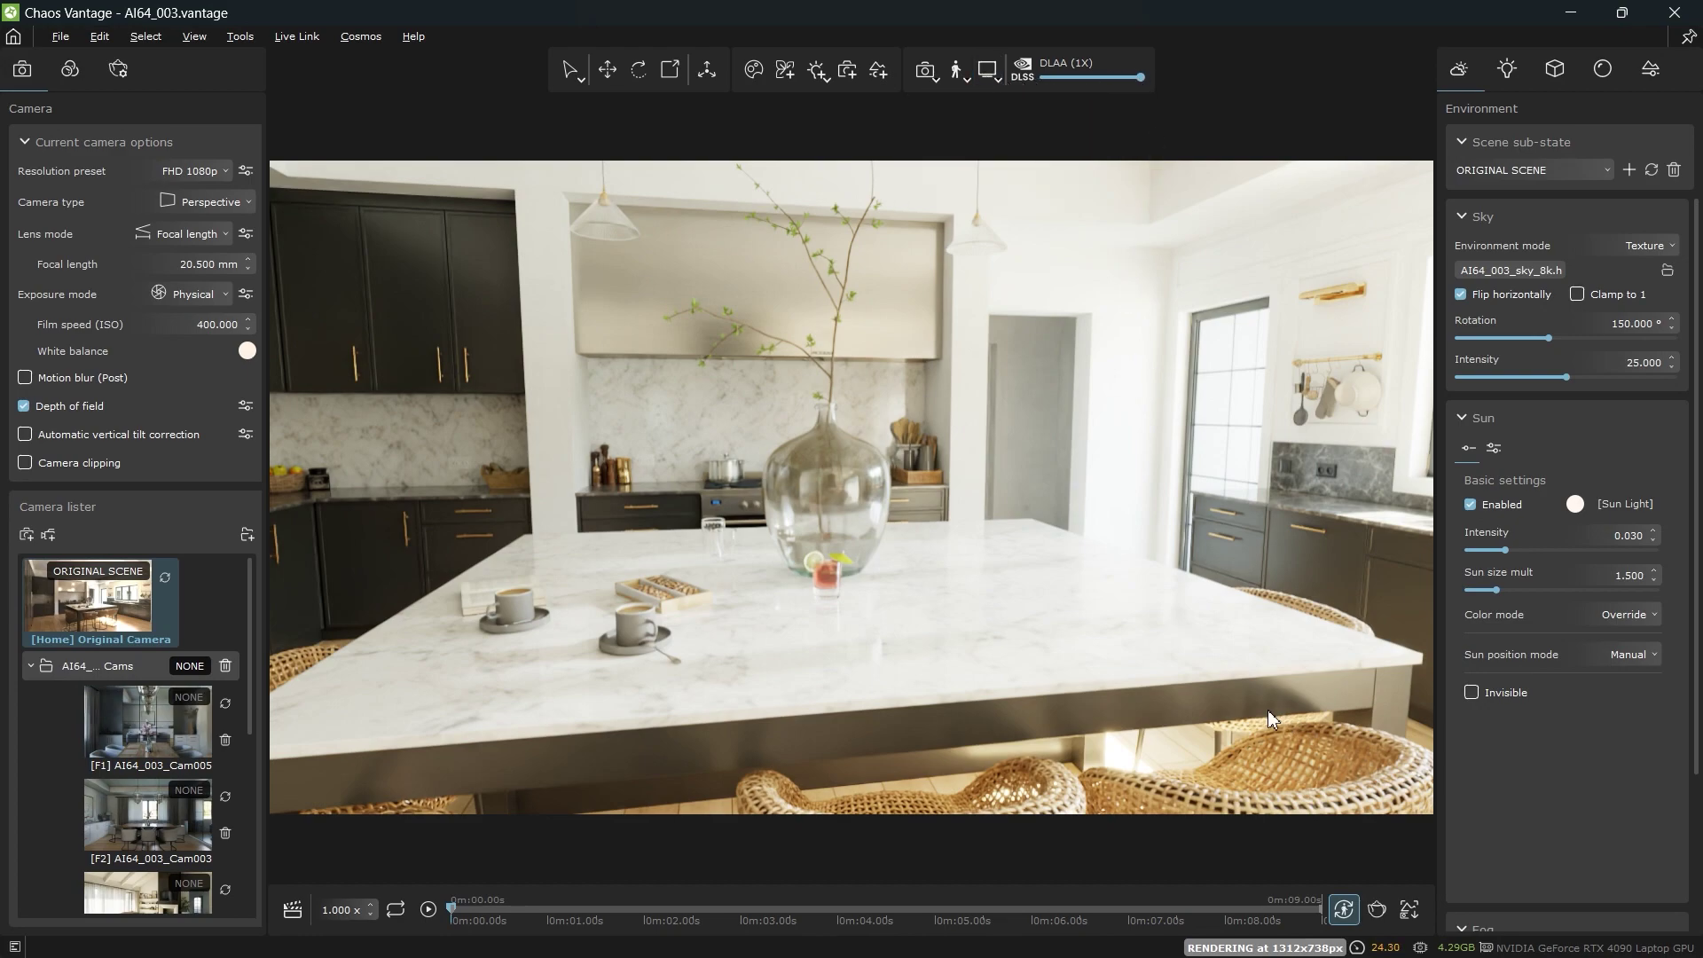
- Set the DLSS mode to Performance (4X) and check the frame rate while moving around the kitchen island
scroll(1261, 670, "down", 3)
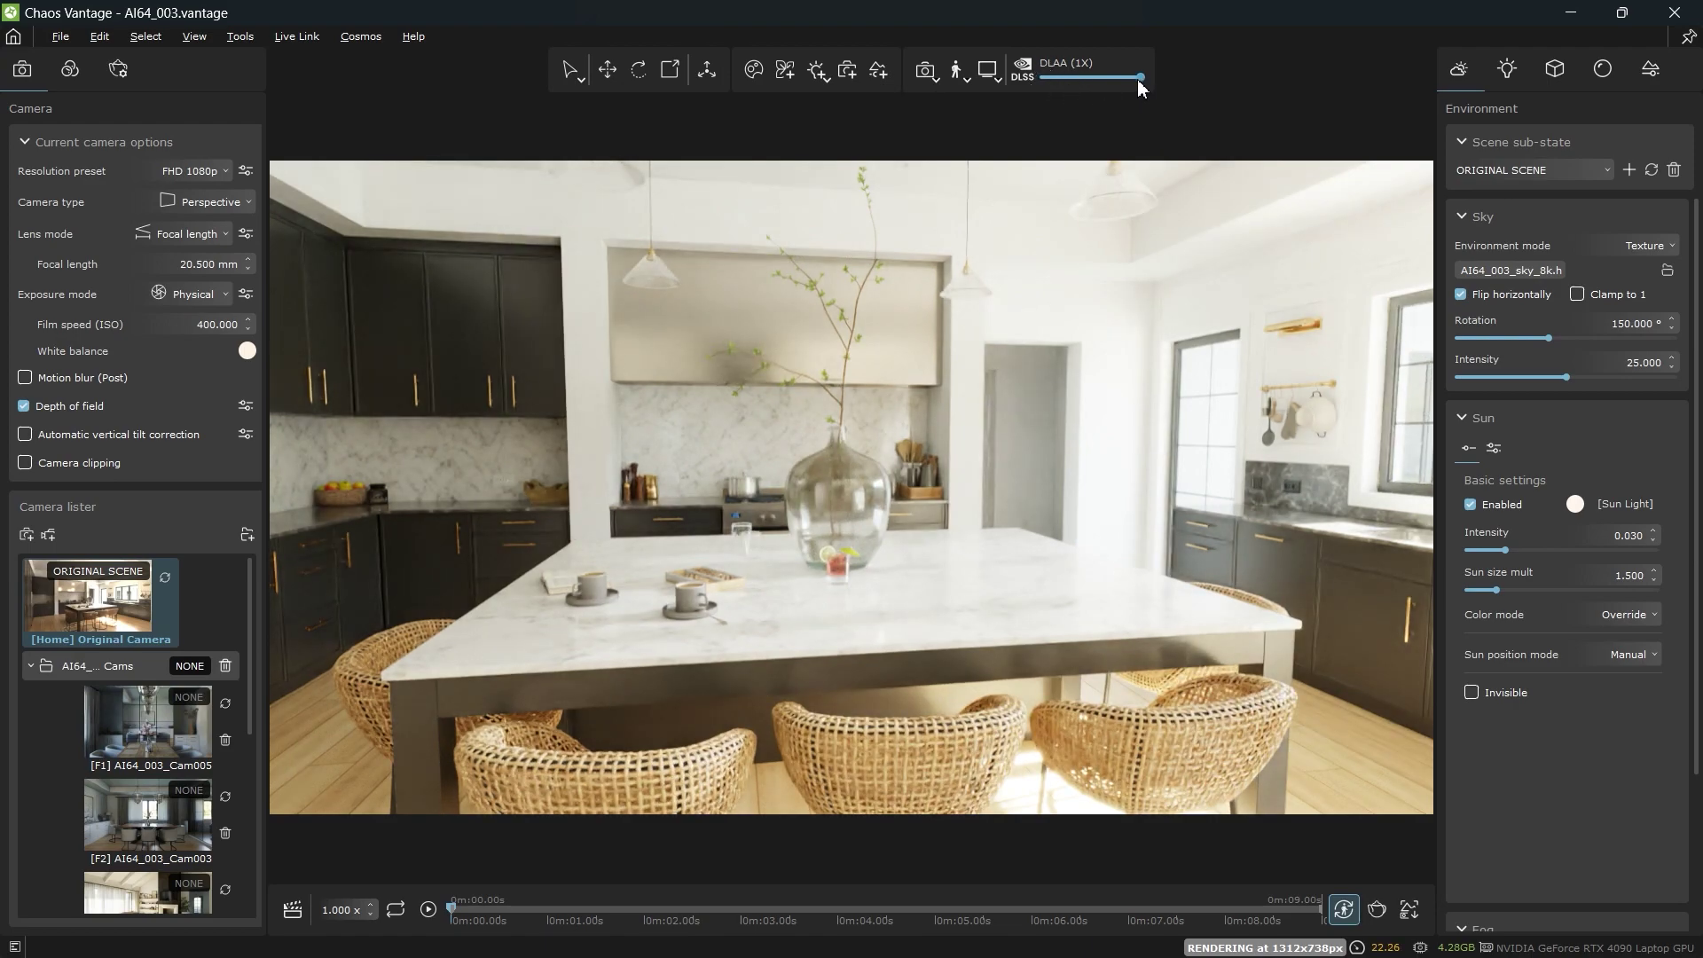
left_click_drag(1121, 78, 1043, 80)
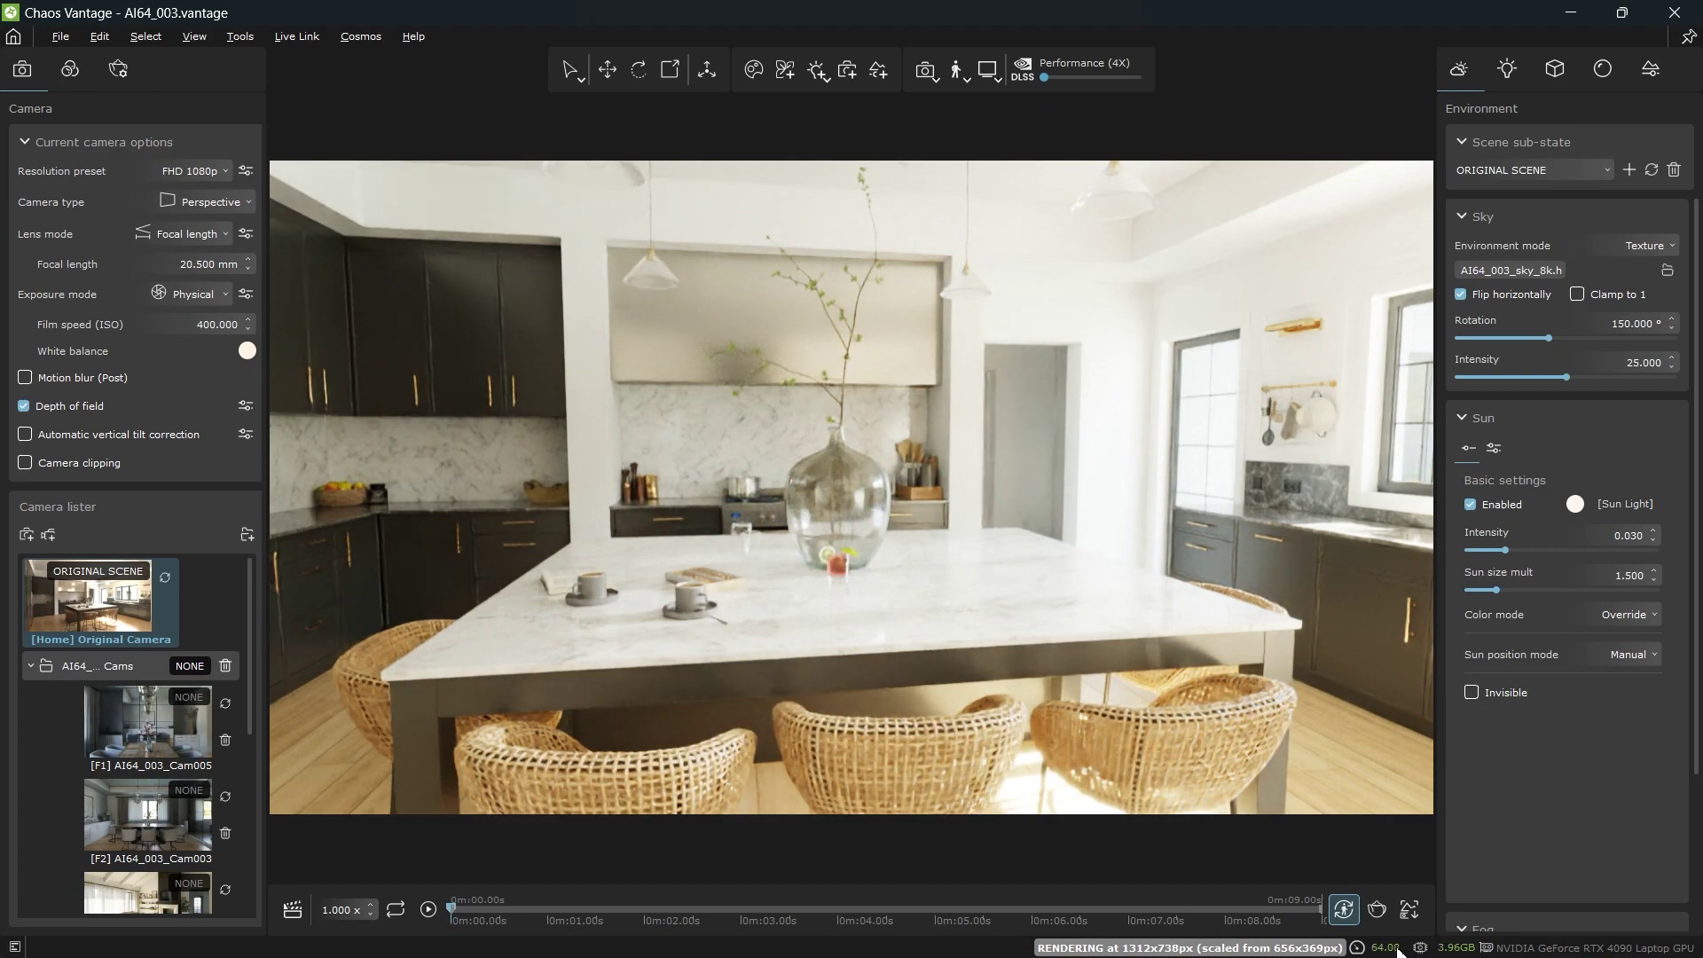
mouse_move(1398, 952)
left_click_drag(1407, 741, 1417, 738)
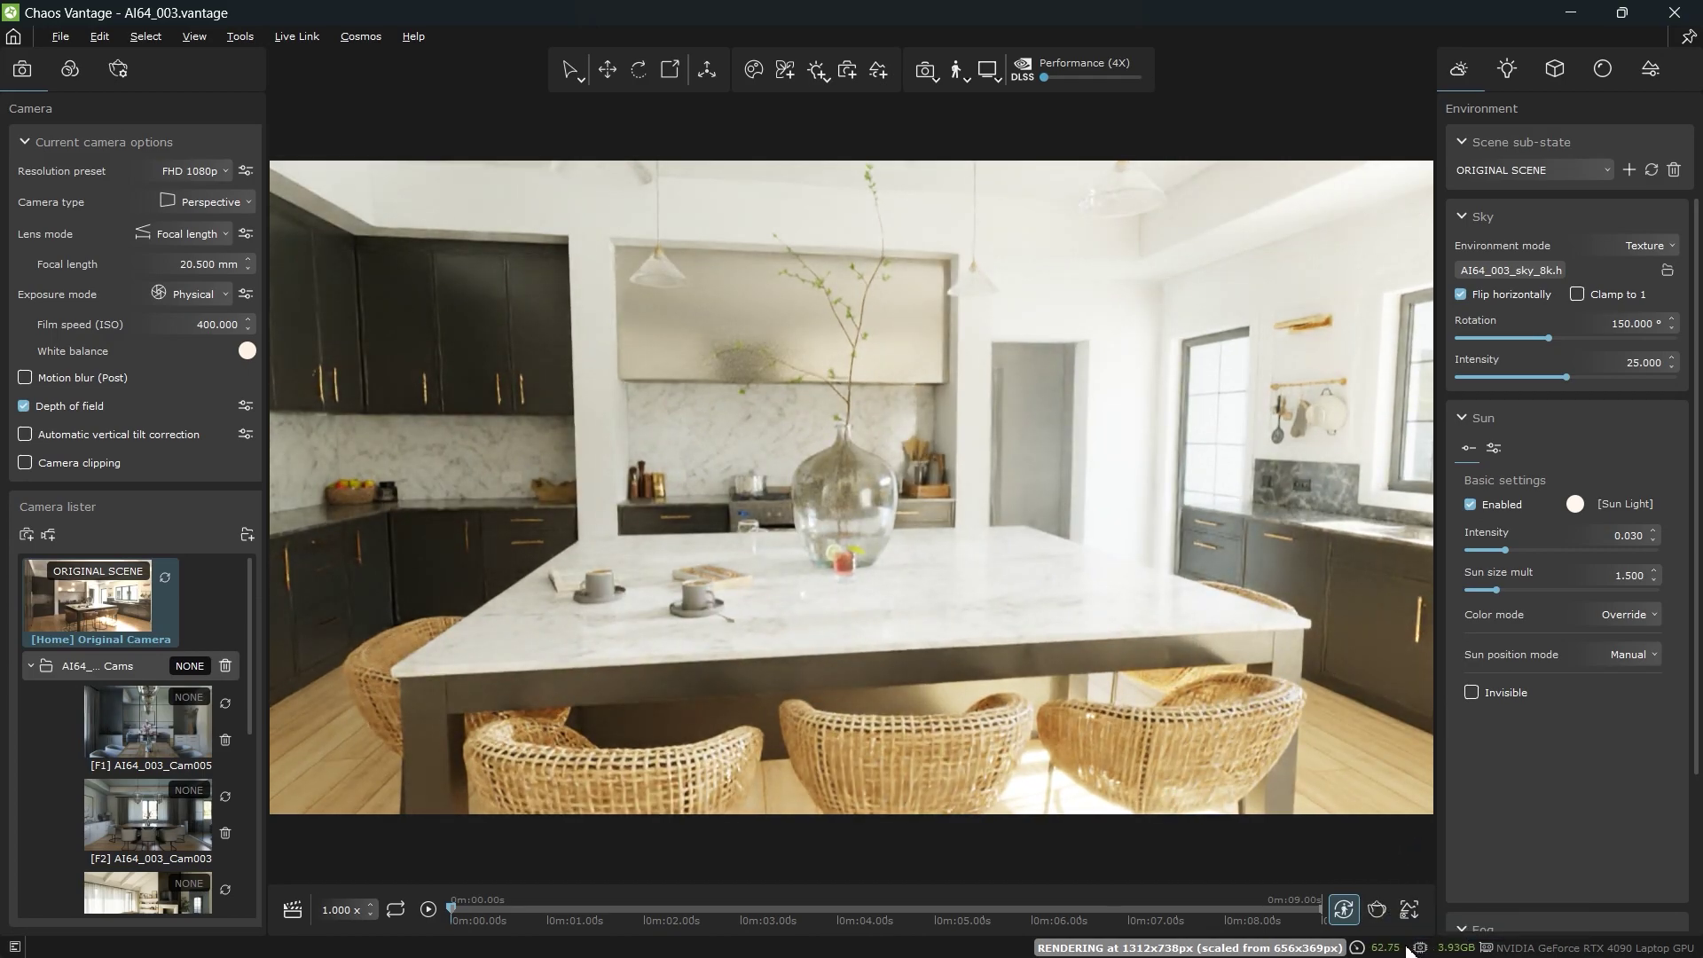
left_click_drag(1217, 443, 1046, 541)
left_click_drag(830, 539, 1017, 321)
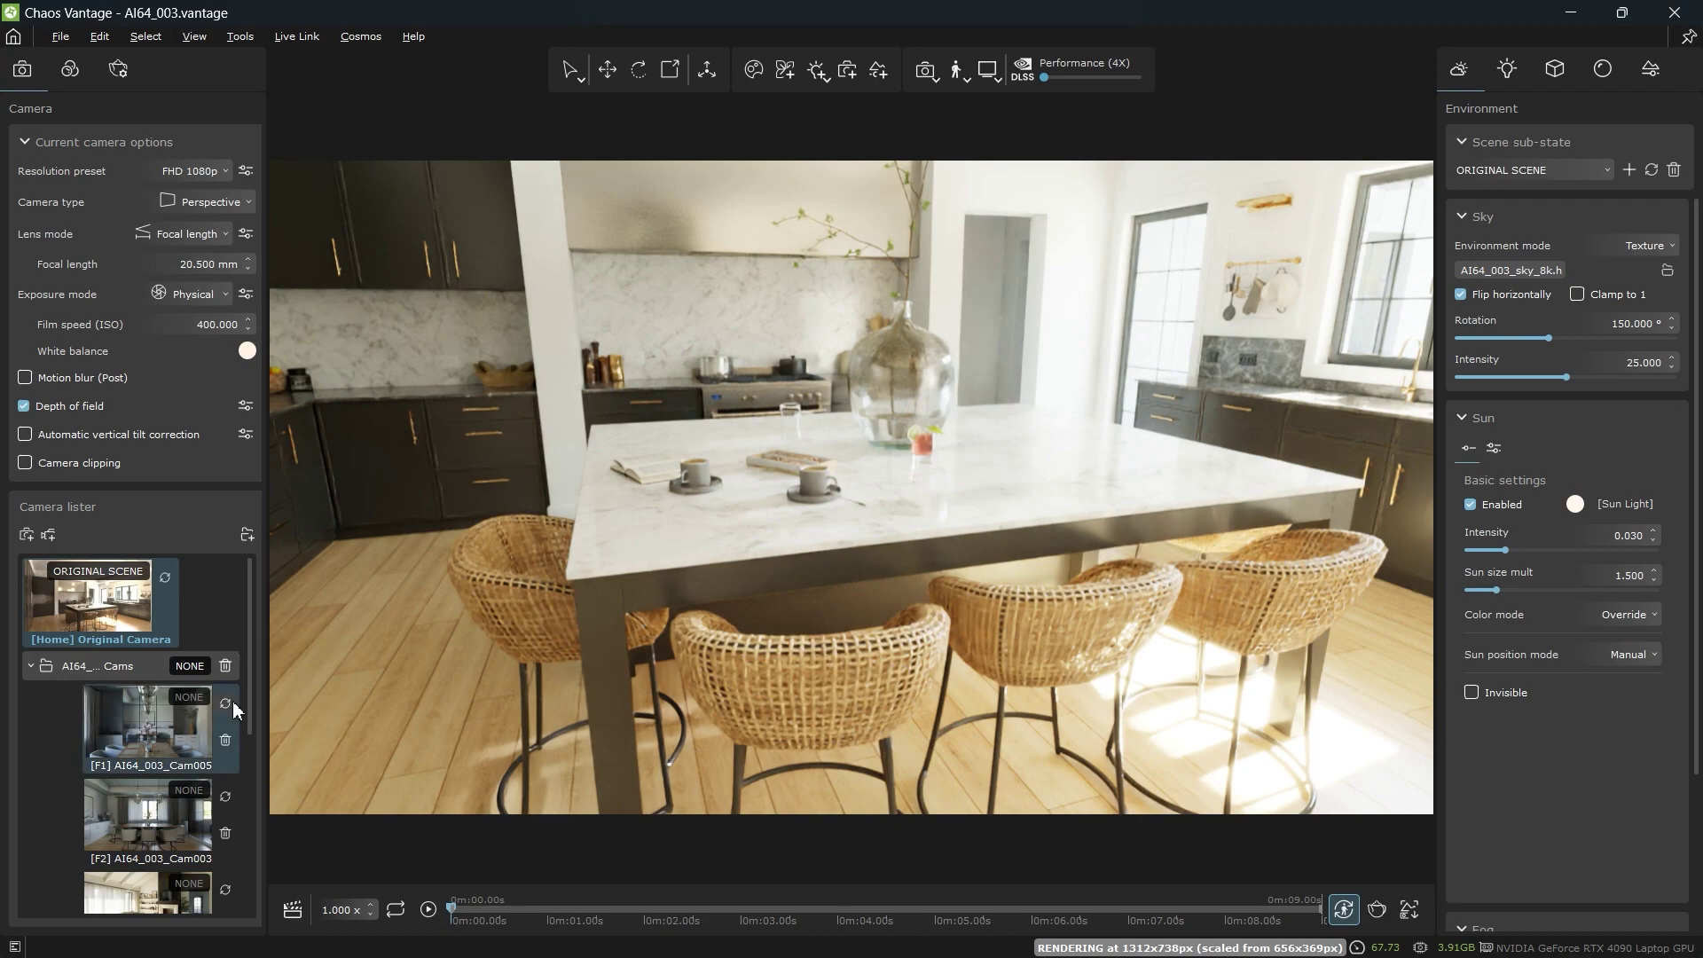
- Switch the view to camera AI64_003_Cam004, followed by the AI64_003_CamTable close-up of the drink
scroll(165, 722, "down", 3)
scroll(158, 704, "down", 2)
left_click(147, 736)
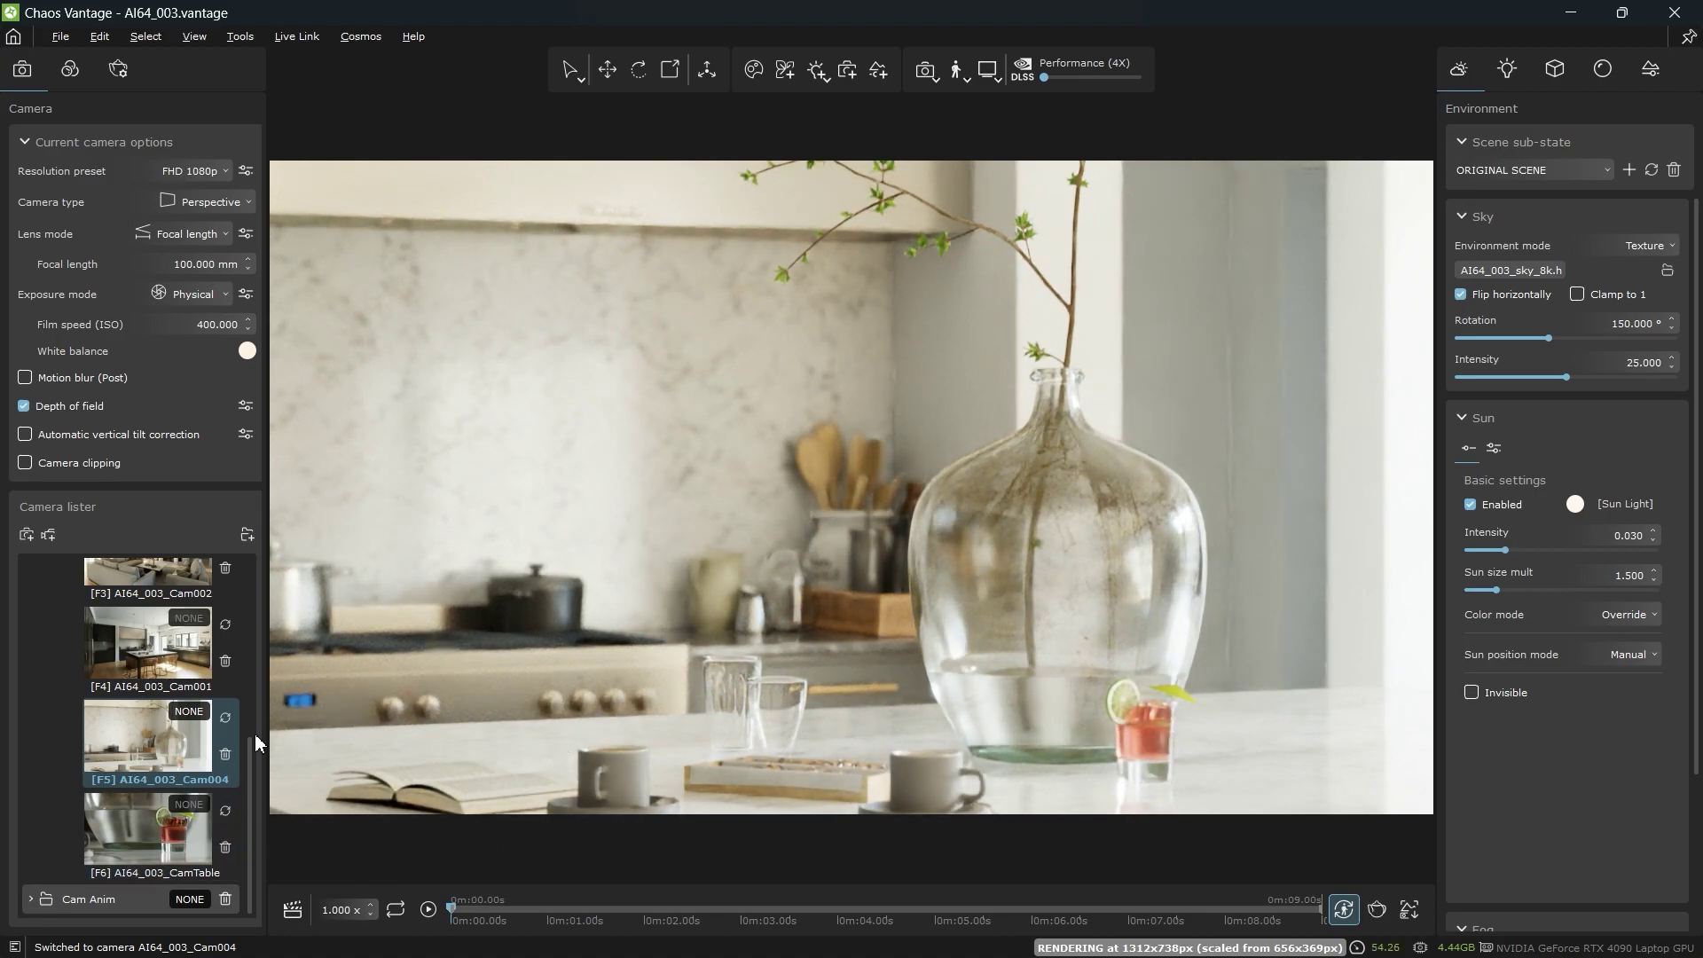
double_click(128, 825)
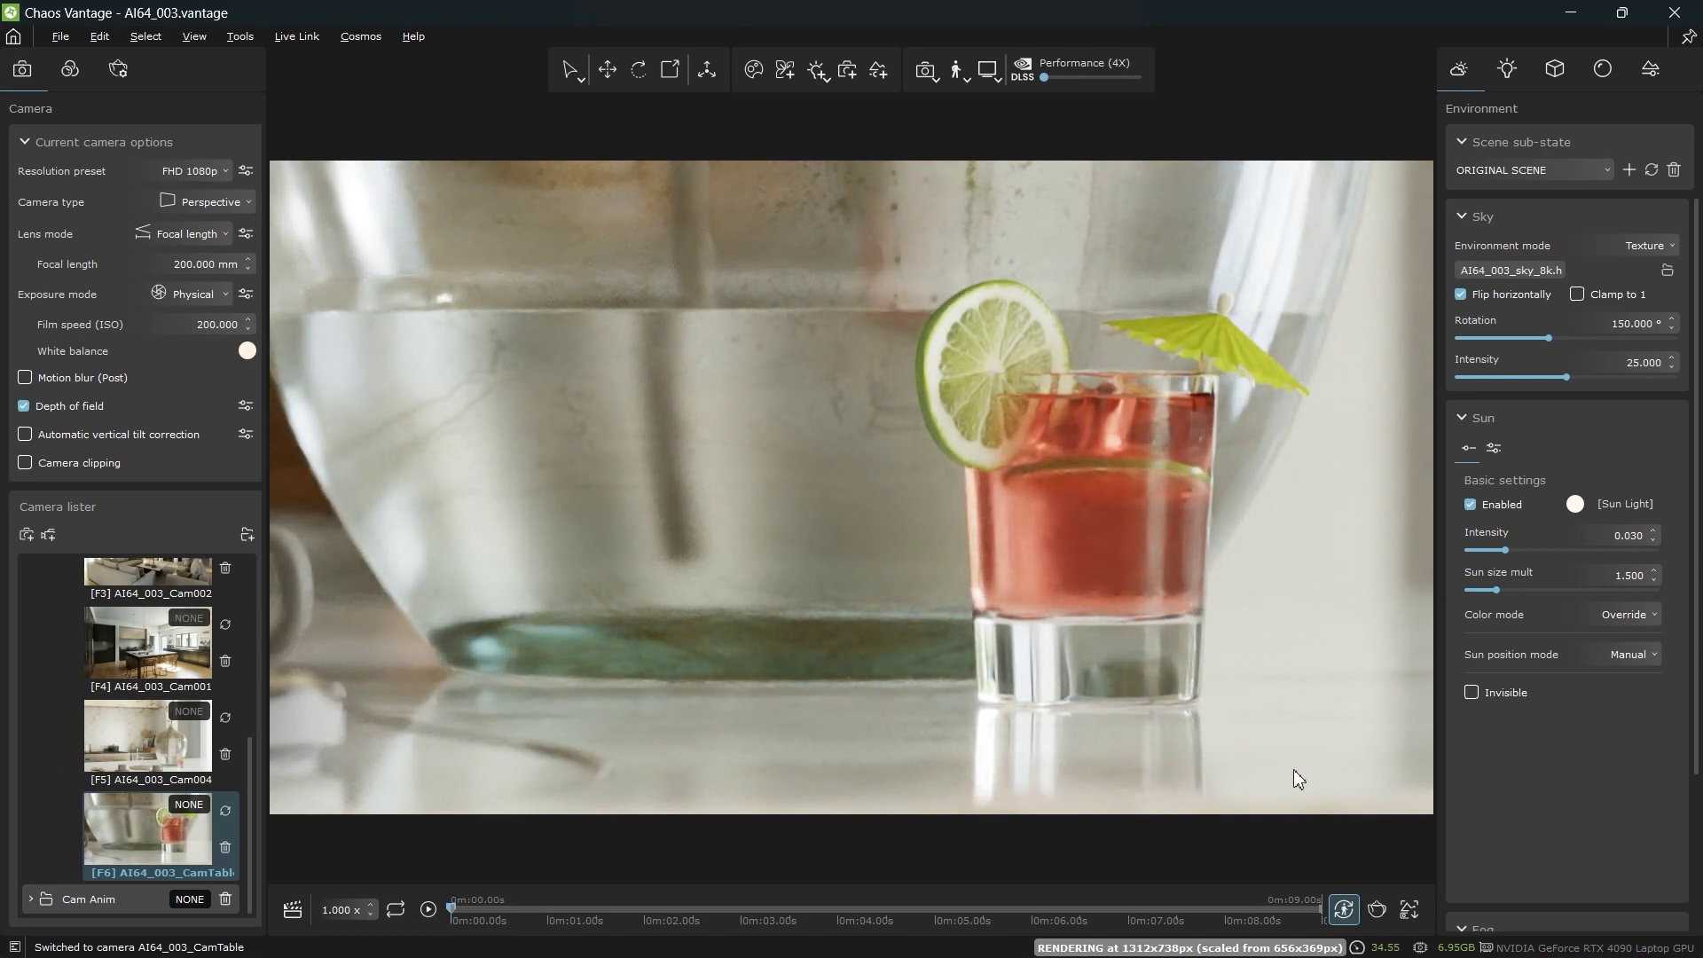
- Search the scene's materials for "glass" and look through the matching materials
left_click(1604, 69)
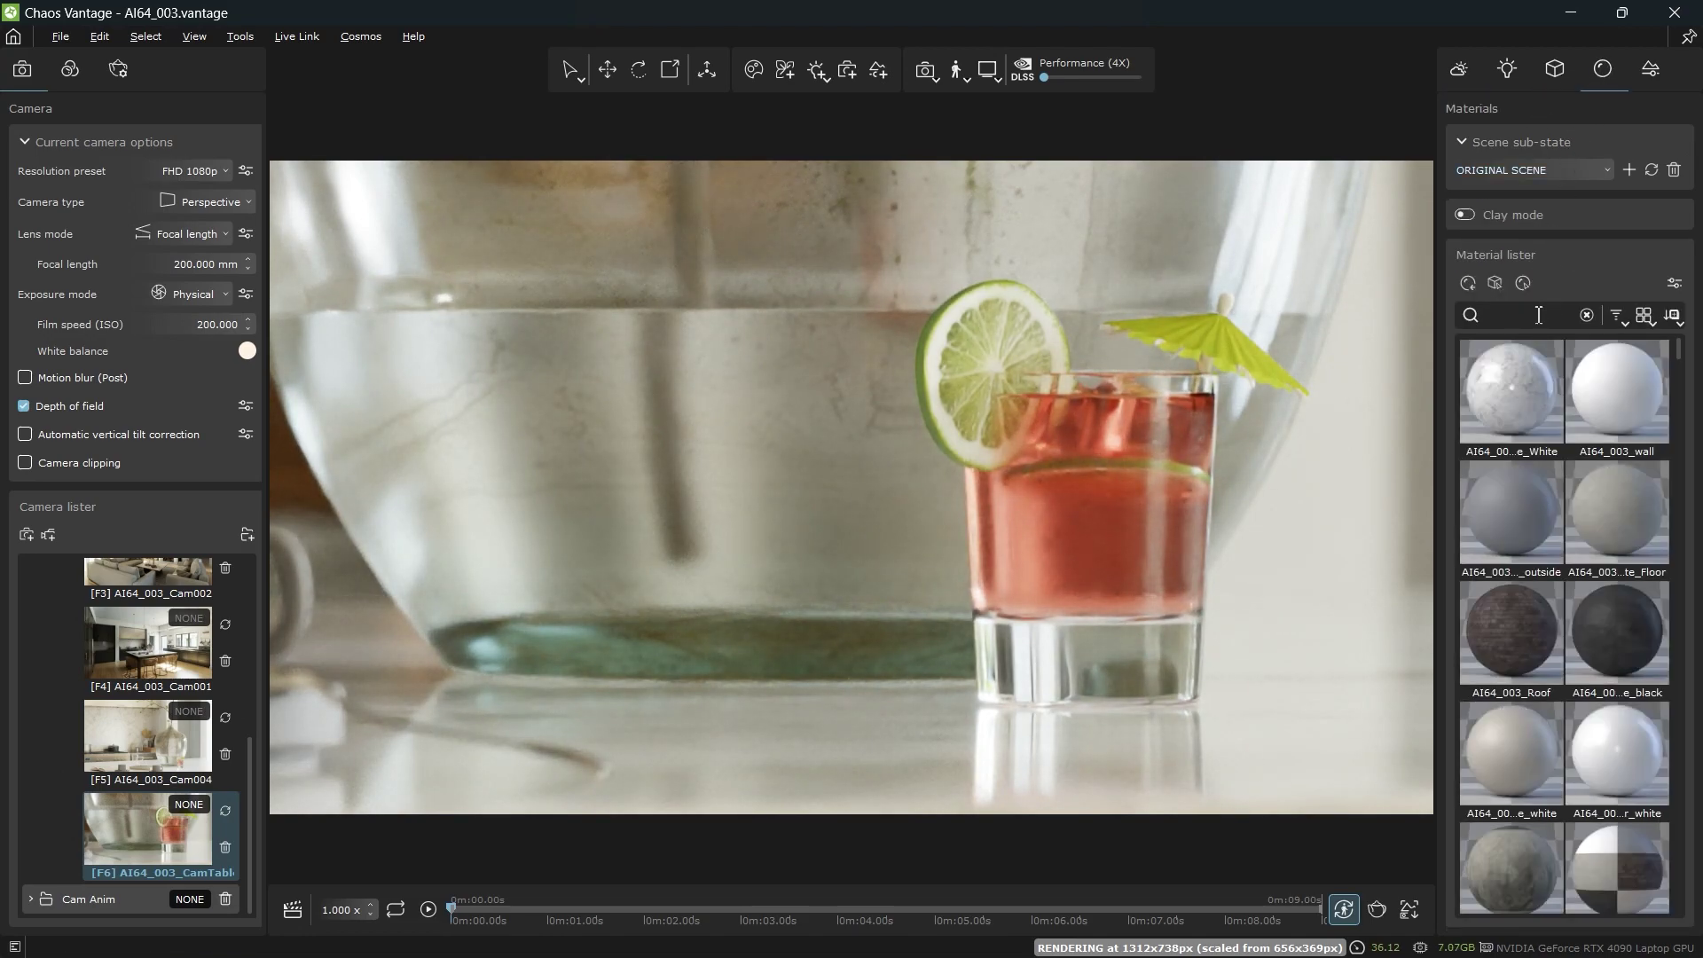
type("glass")
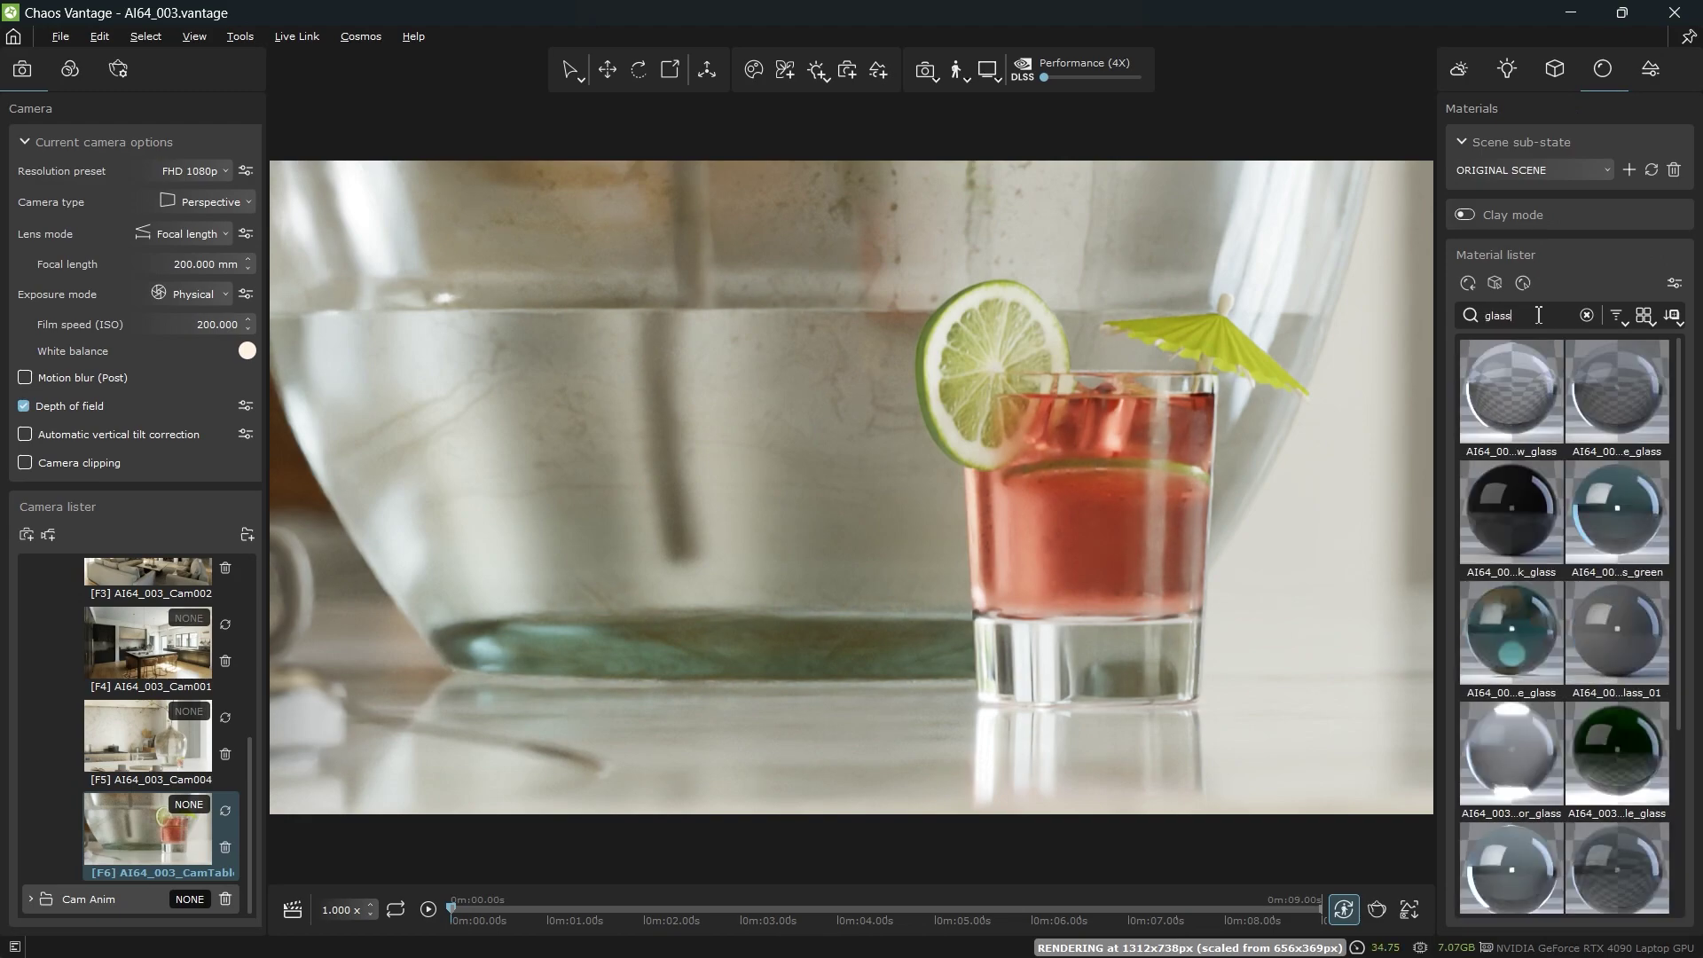
scroll(1614, 610, "down", 1)
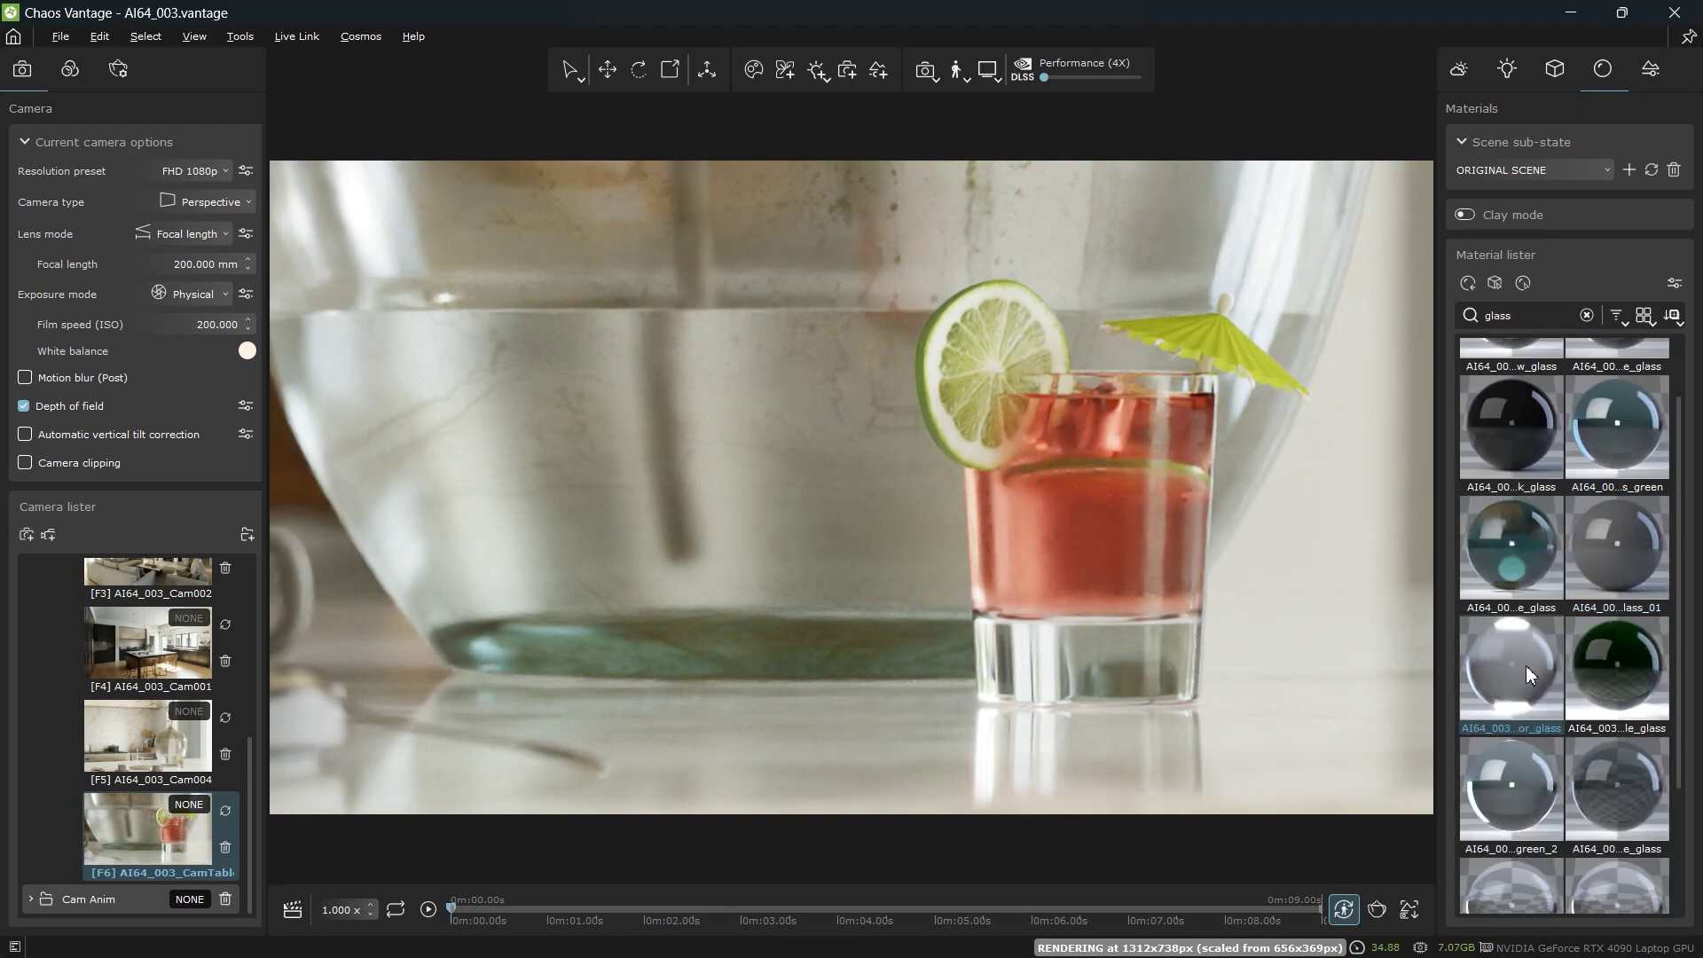
scroll(1526, 666, "down", 2)
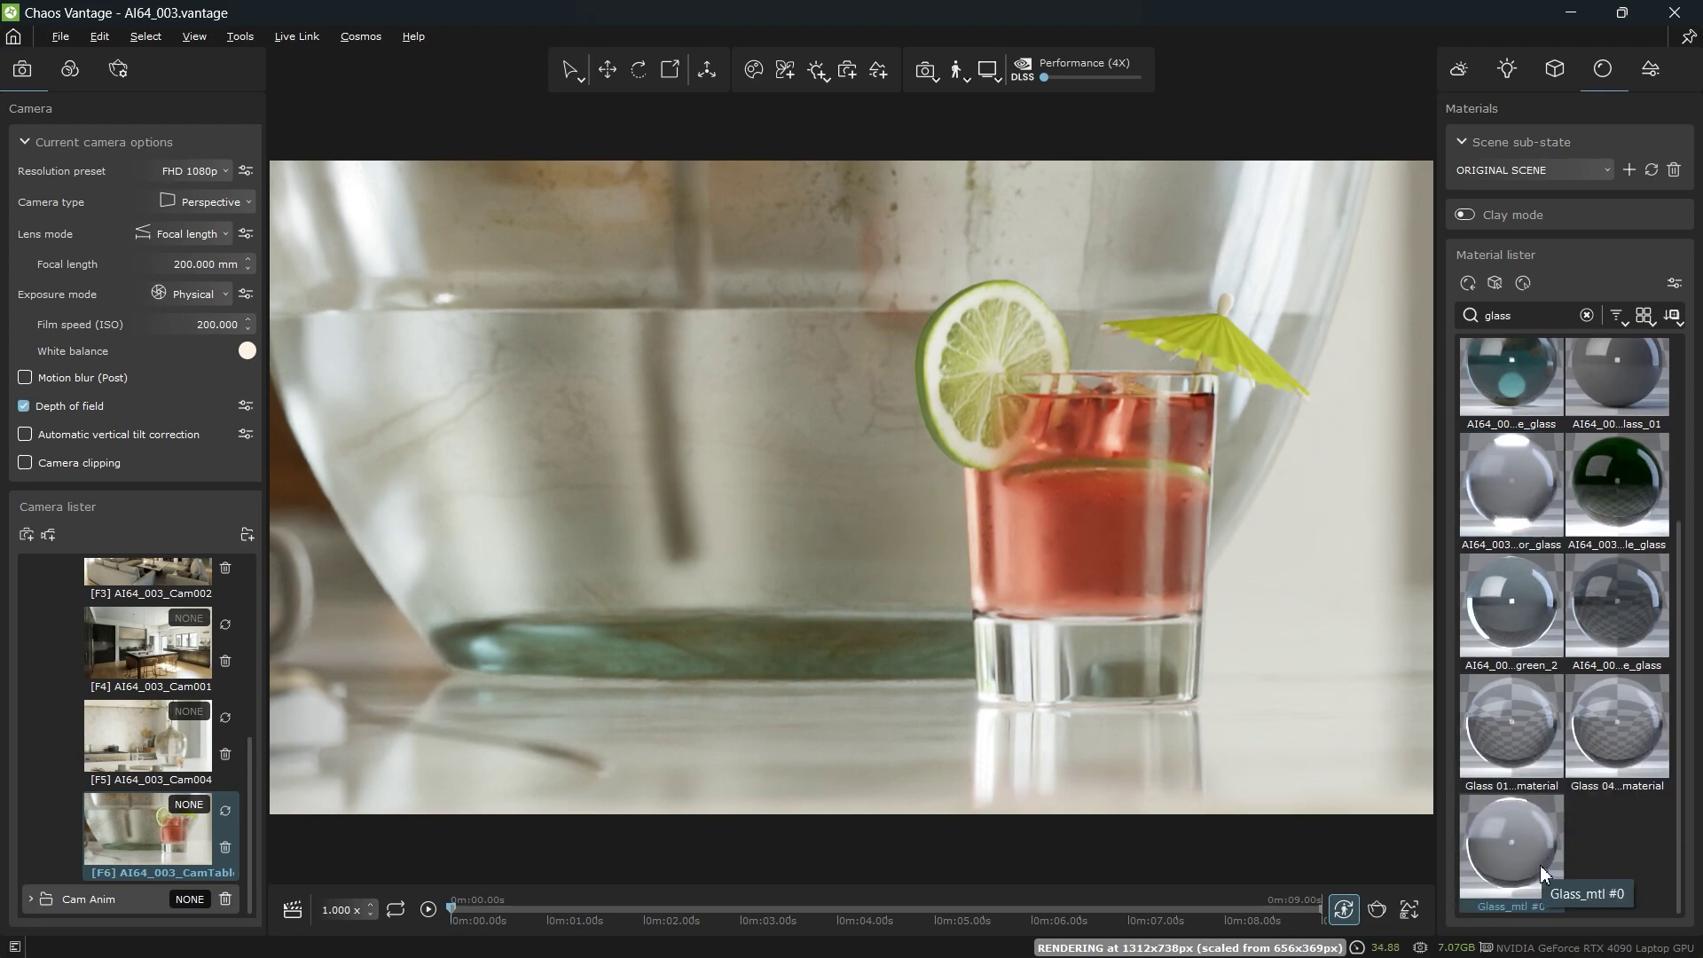
- Try moving the drinking glass sideways to either side of its drink, undo both moves and clear the selection
left_click(1094, 539)
left_click_drag(1109, 661, 797, 676)
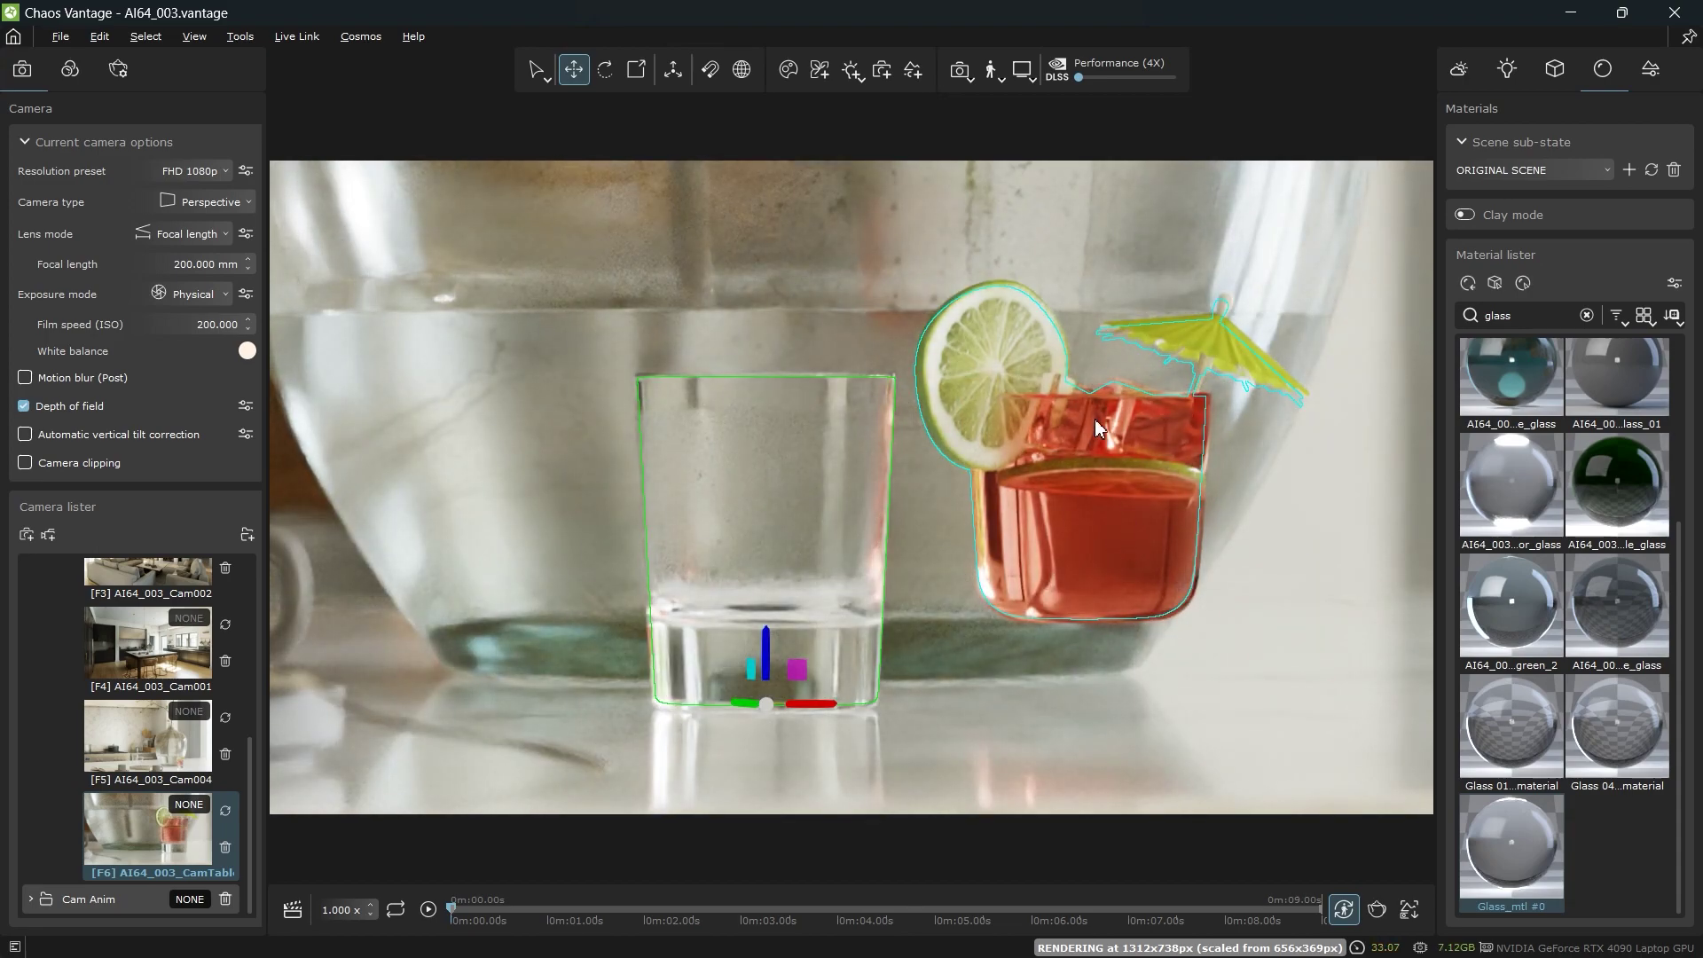
left_click_drag(799, 700, 1272, 688)
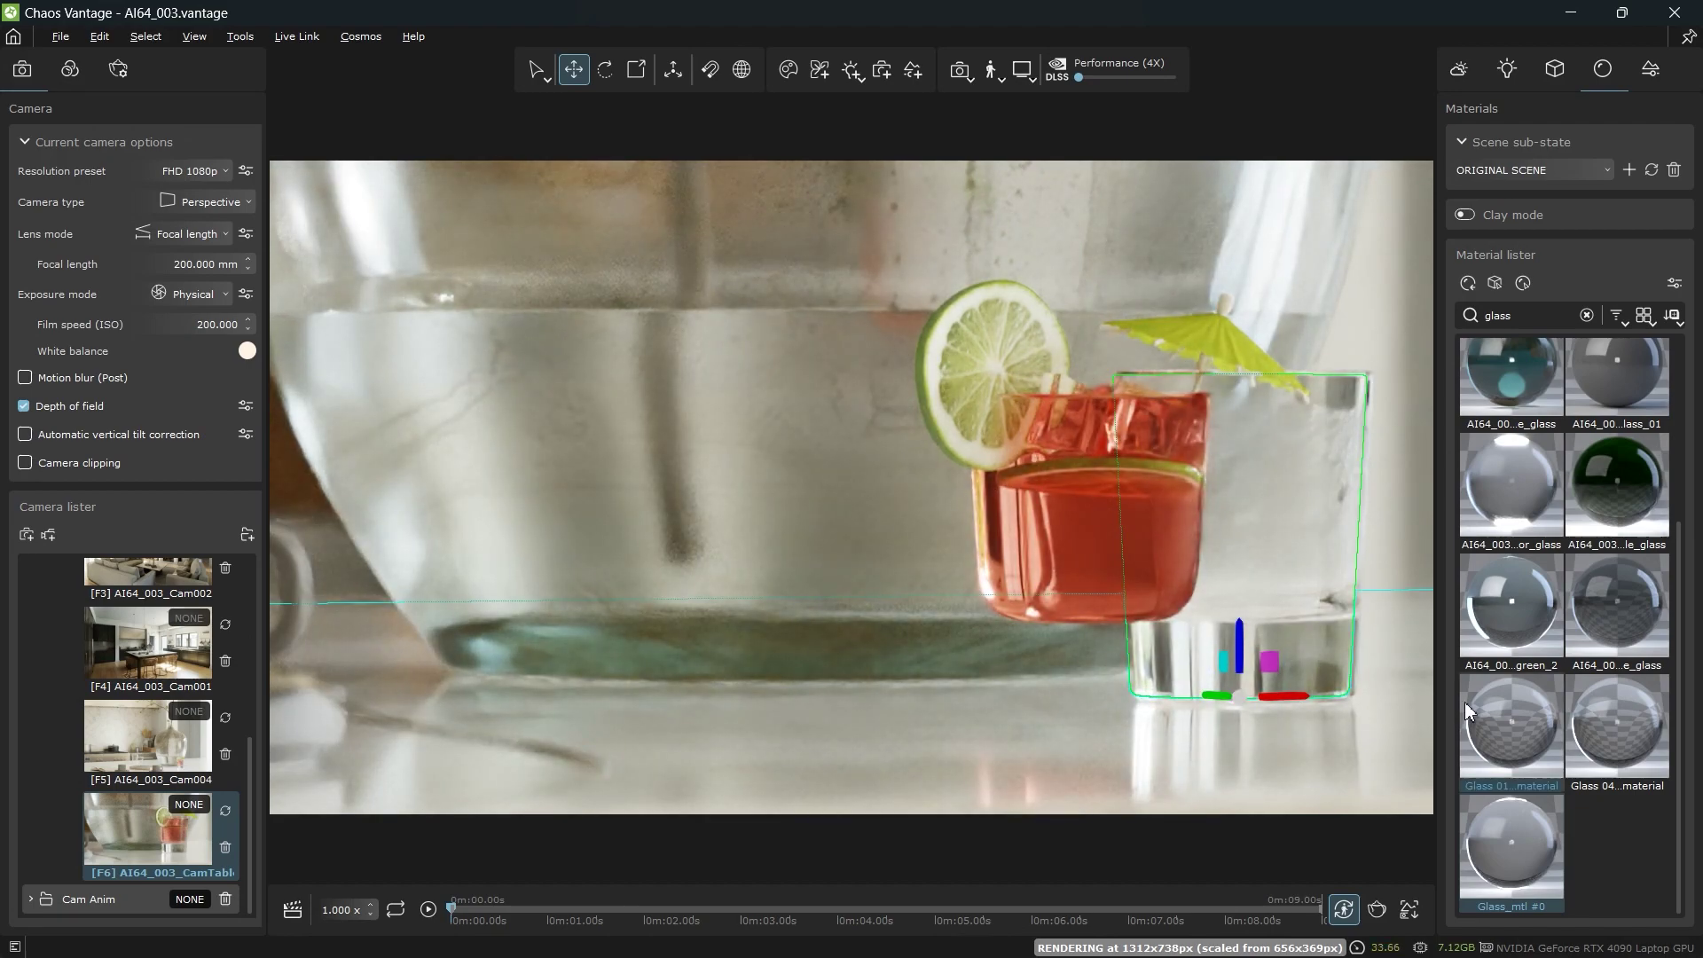
key("ctrl+z")
key("ctrl+z")
left_click(1297, 468)
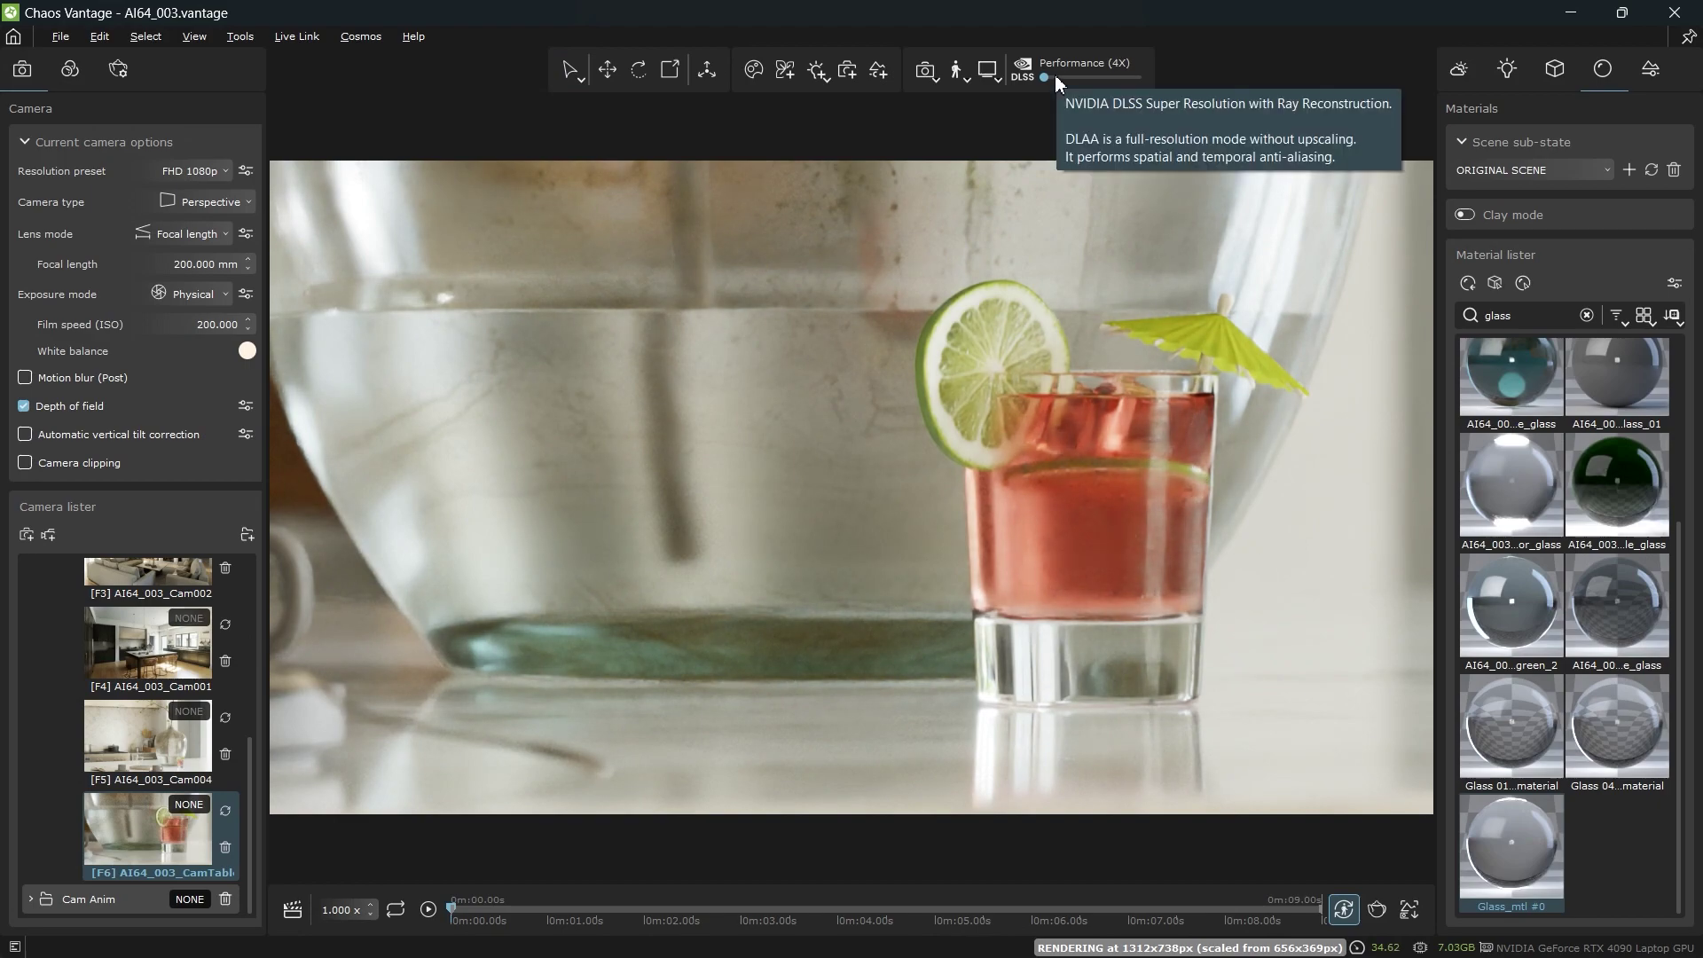
- Compare the close-up's performance by switching DLSS to DLAA (1X) and back to Performance (4X)
left_click_drag(1056, 77, 1142, 78)
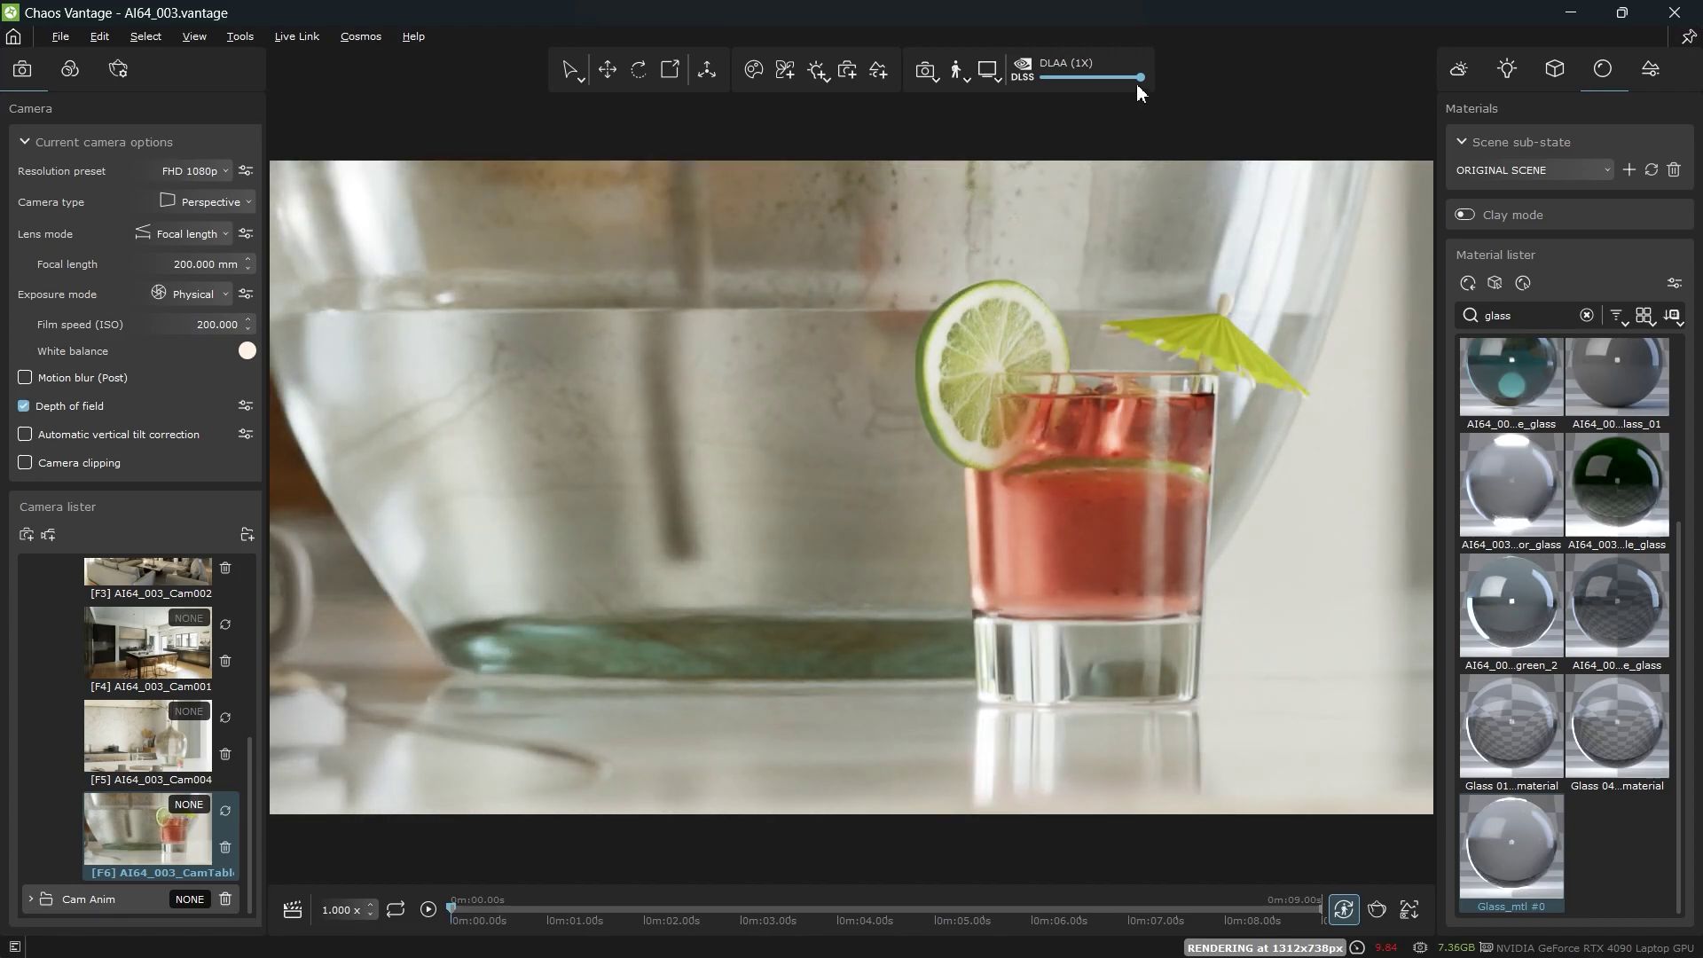
left_click_drag(1139, 78, 1045, 77)
- Collapse the AI64 Cams folder in the camera lister and expand the Cam Anim folder to show its cameras
scroll(114, 739, "up", 5)
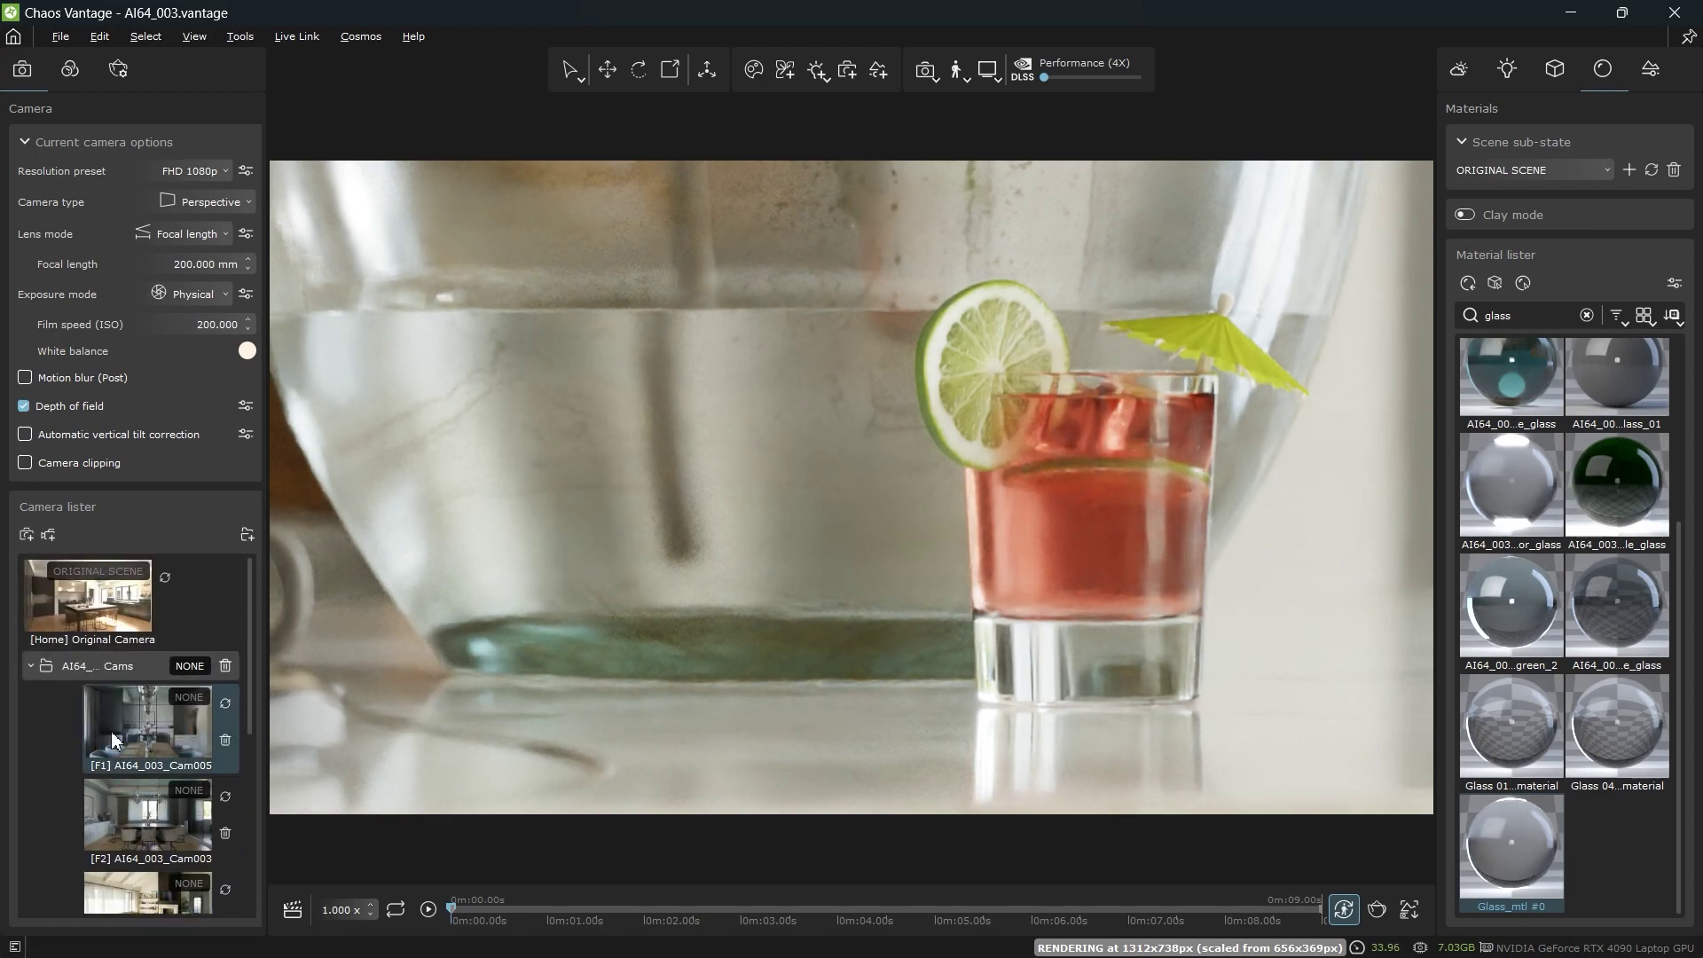
left_click(29, 666)
left_click(31, 698)
scroll(127, 722, "down", 1)
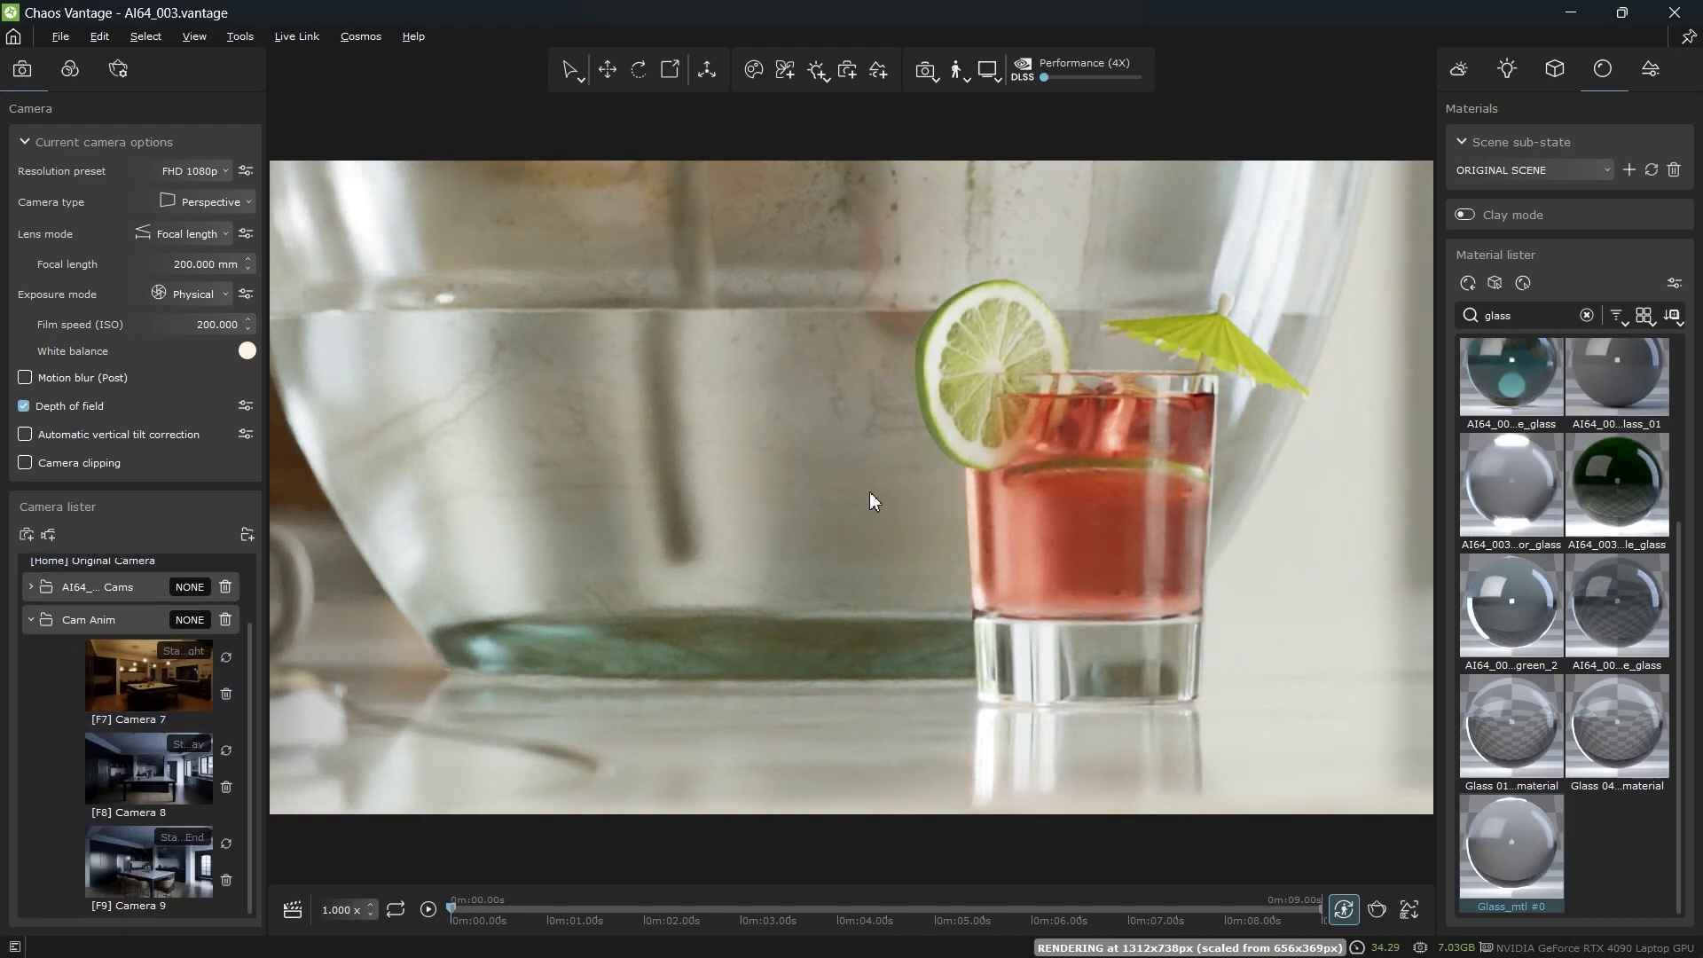
- Switch the view to Camera 8 in the Cam Anim folder
scroll(105, 652, "up", 1)
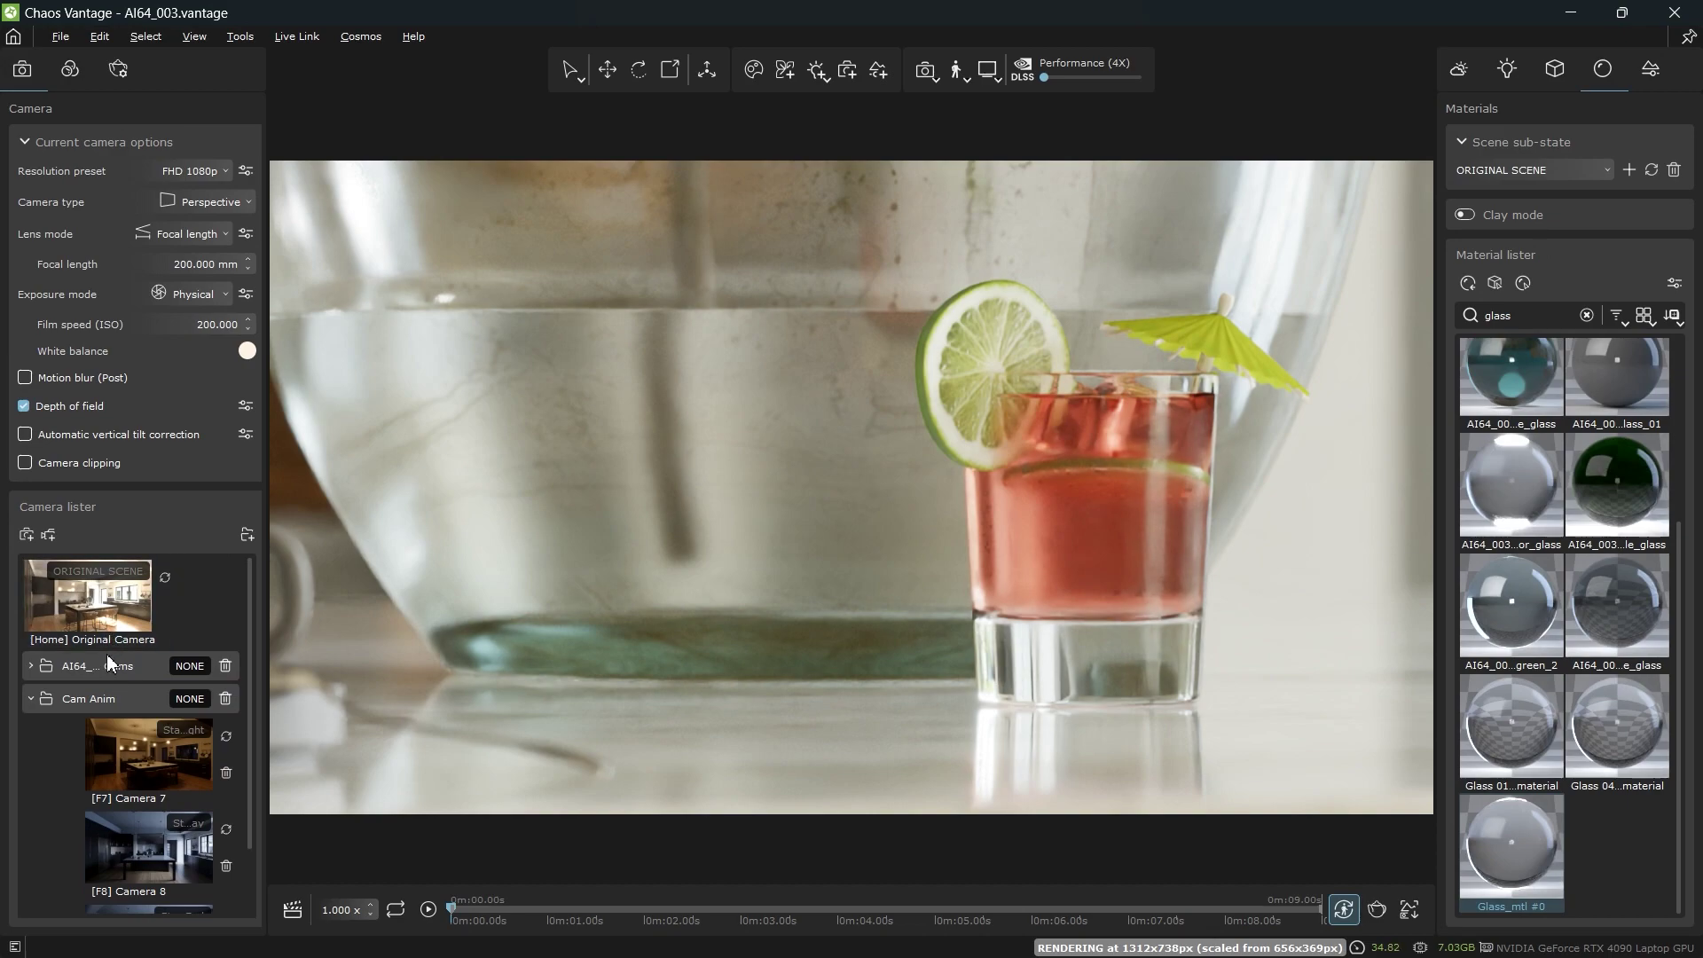
scroll(148, 761, "down", 1)
double_click(145, 754)
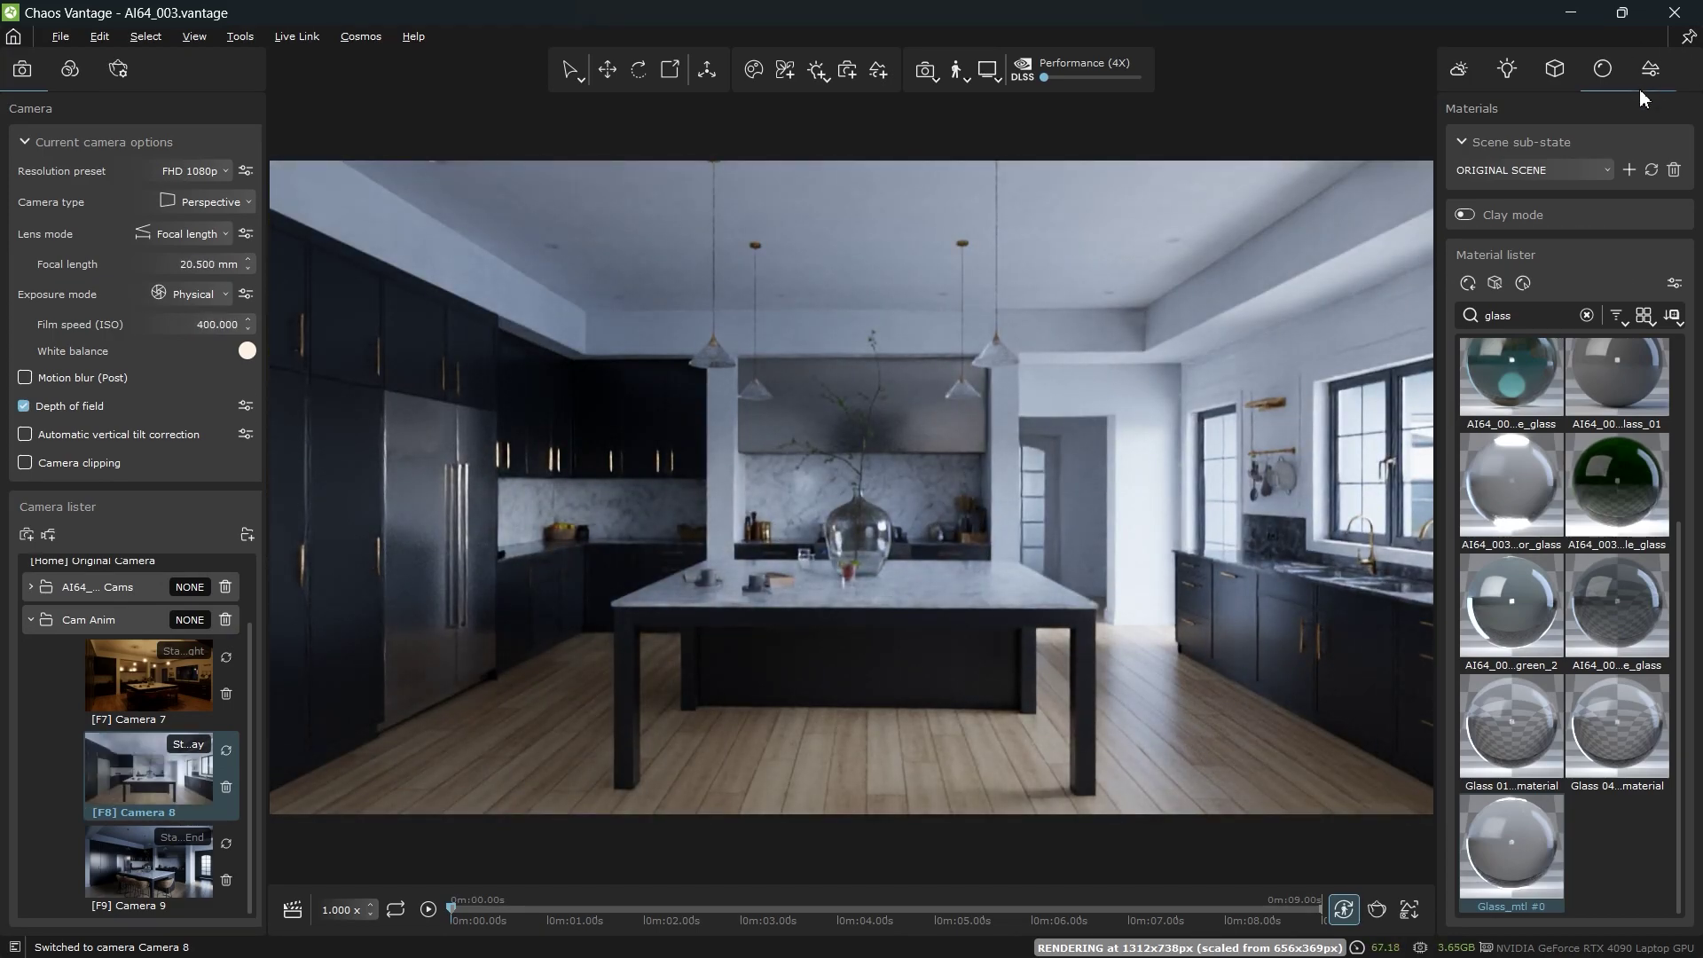
- Preview the State Night, State Day and State Chairs End scene states, returning to State Day
left_click(1649, 71)
left_click(1593, 438)
left_click(1599, 454)
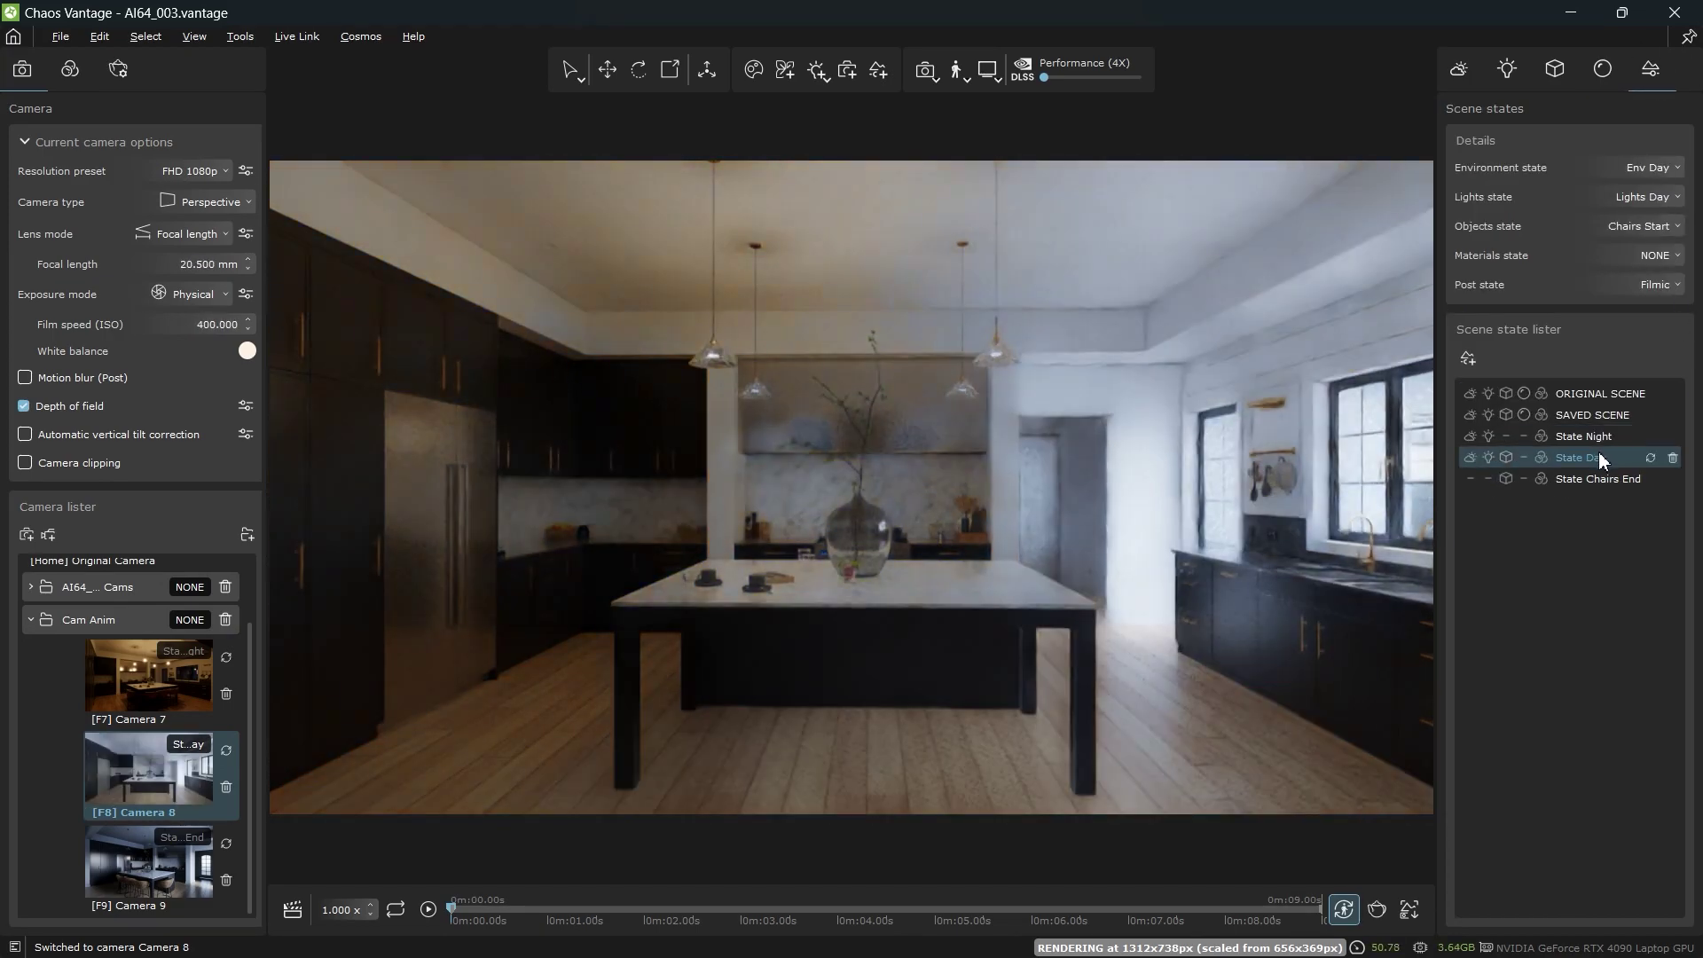
left_click(1598, 479)
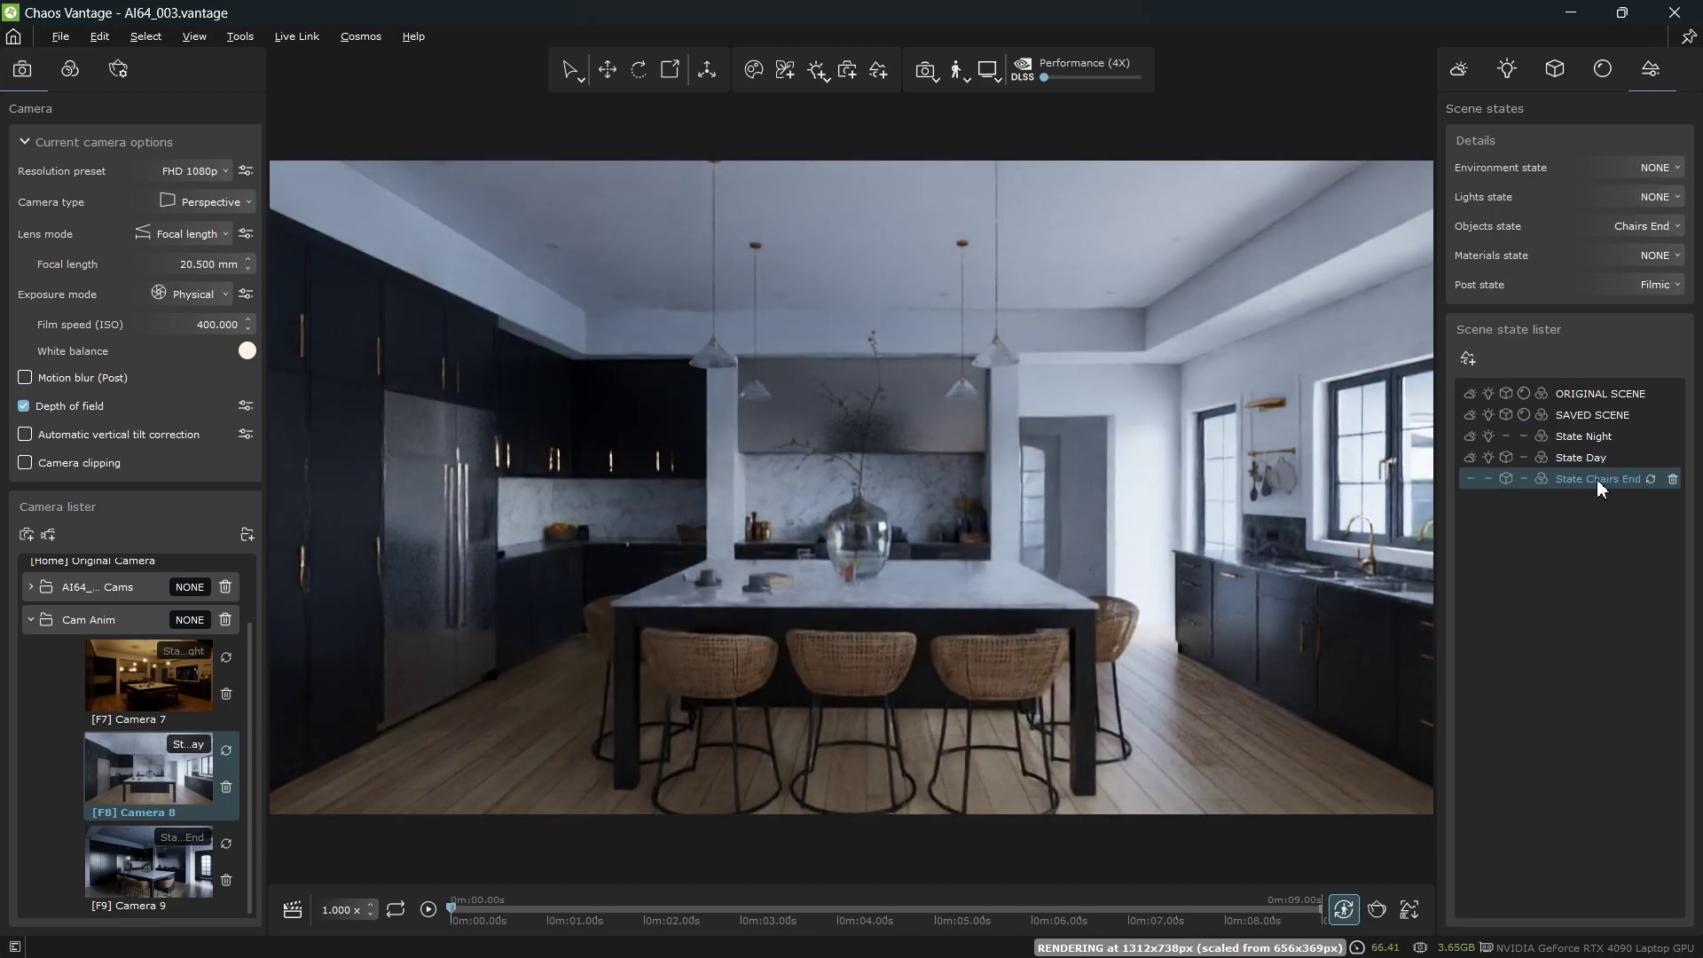
left_click(1569, 454)
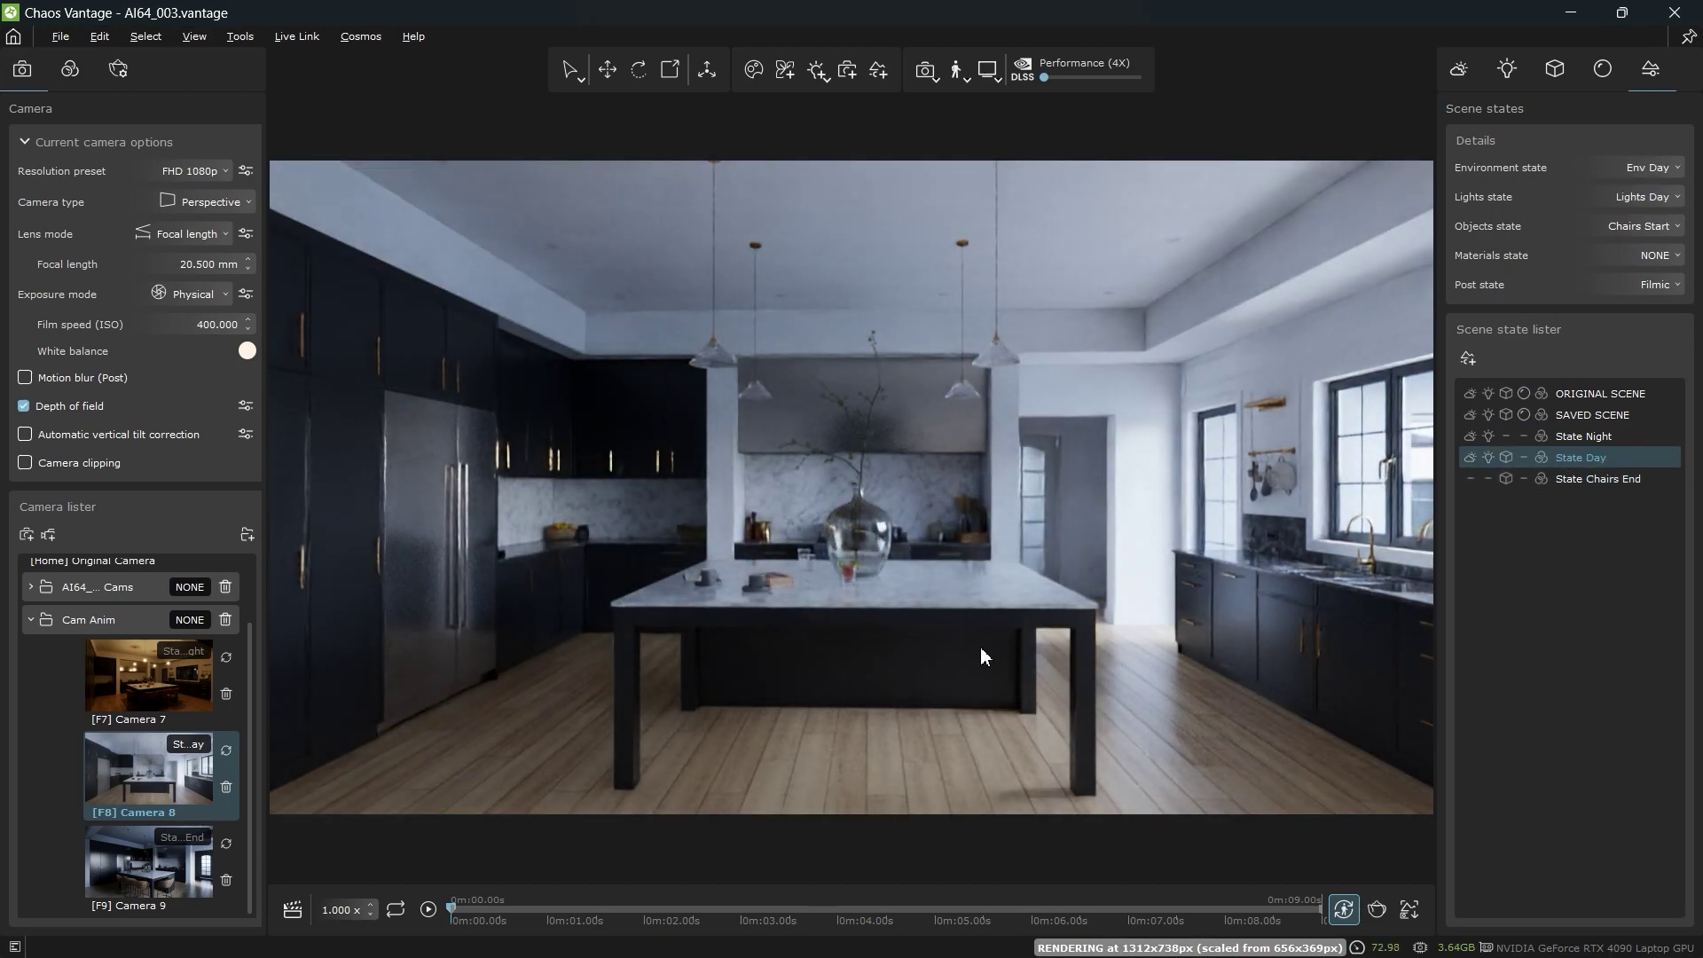
- Switch to Camera 7, open the animation editor and inspect the sequence in Shot mode before returning to Time mode
double_click(151, 694)
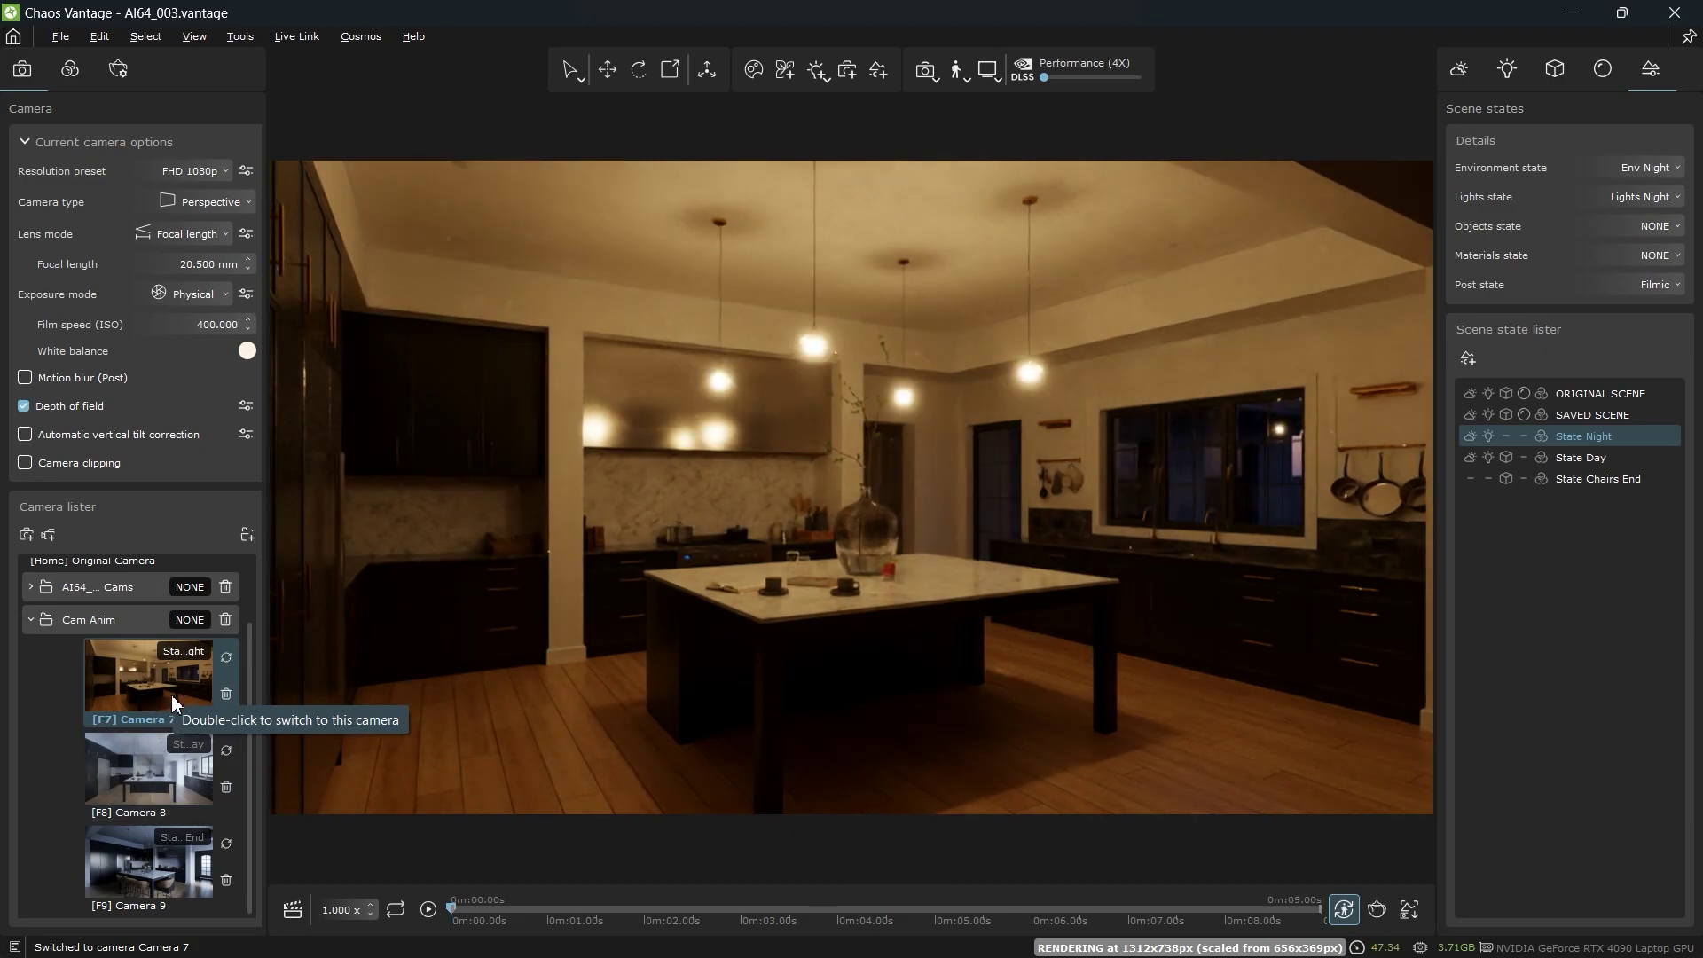
left_click(293, 909)
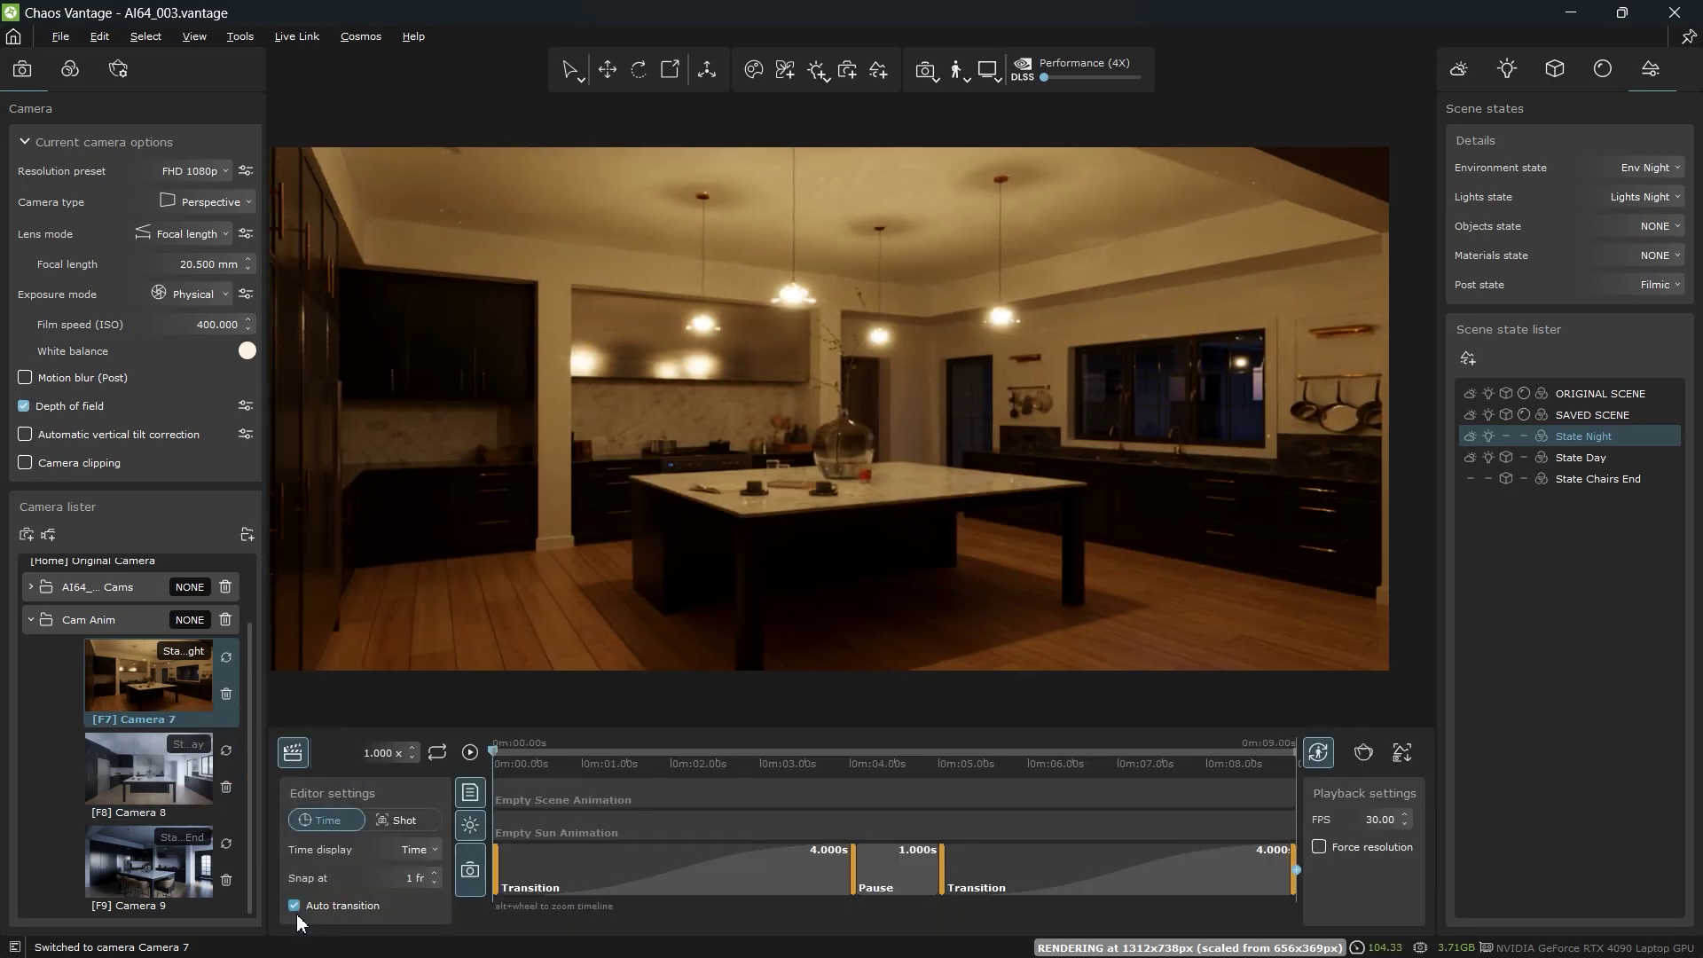
left_click(424, 820)
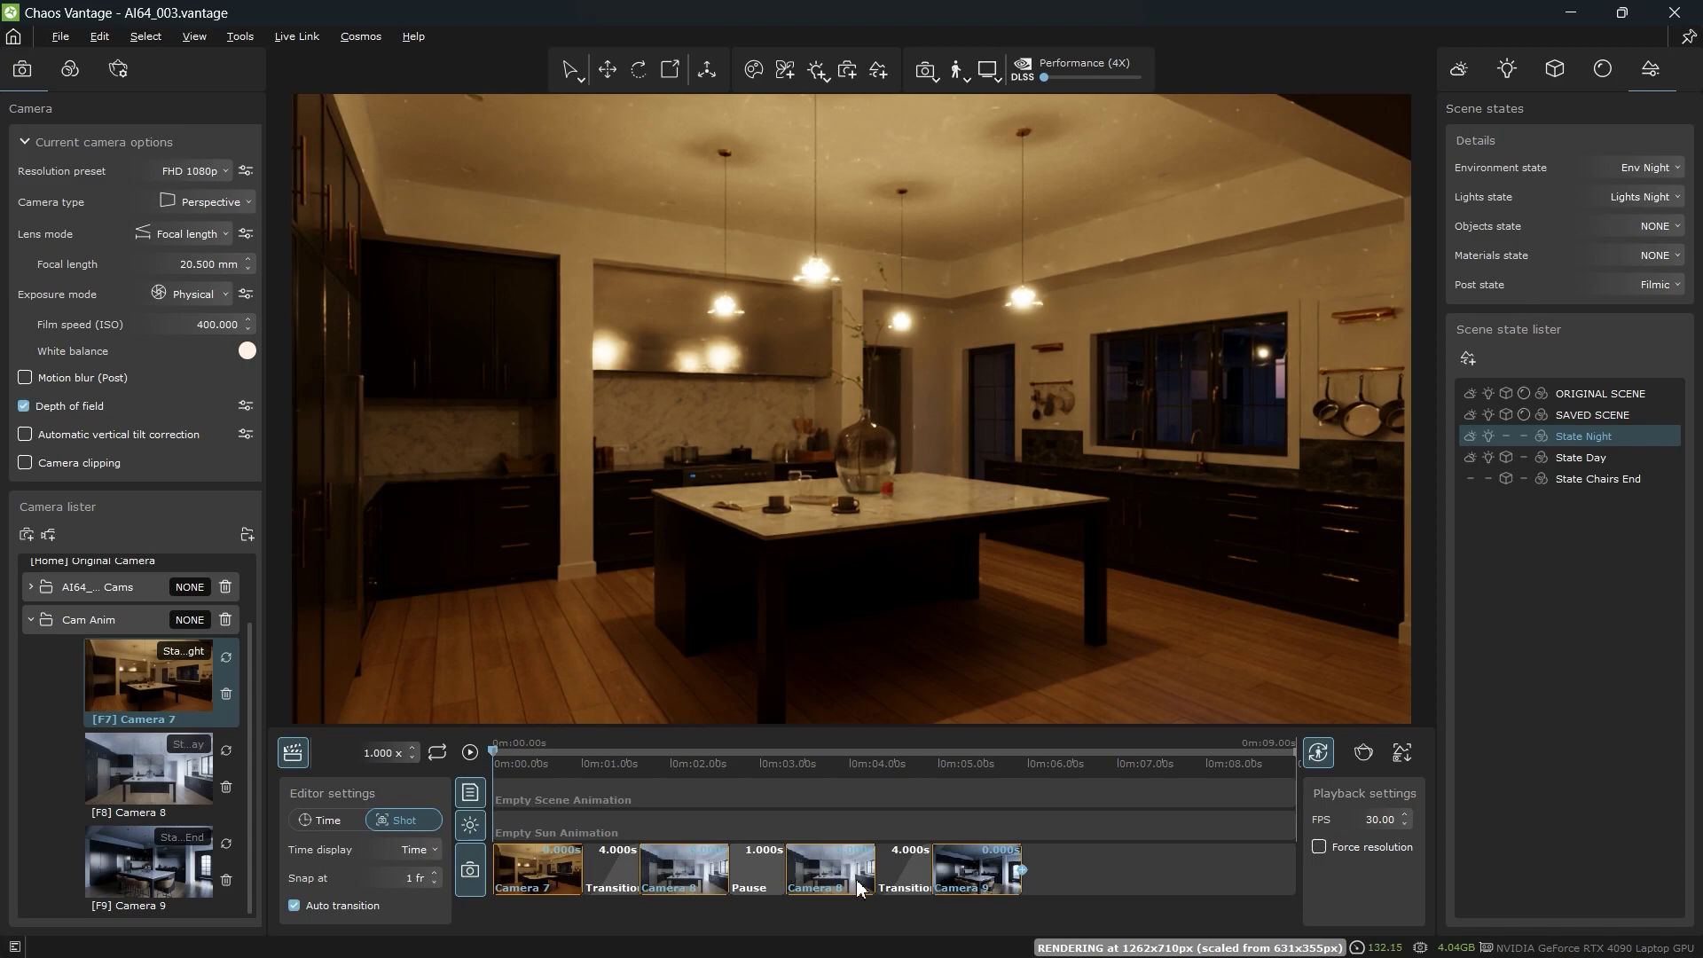
left_click(326, 820)
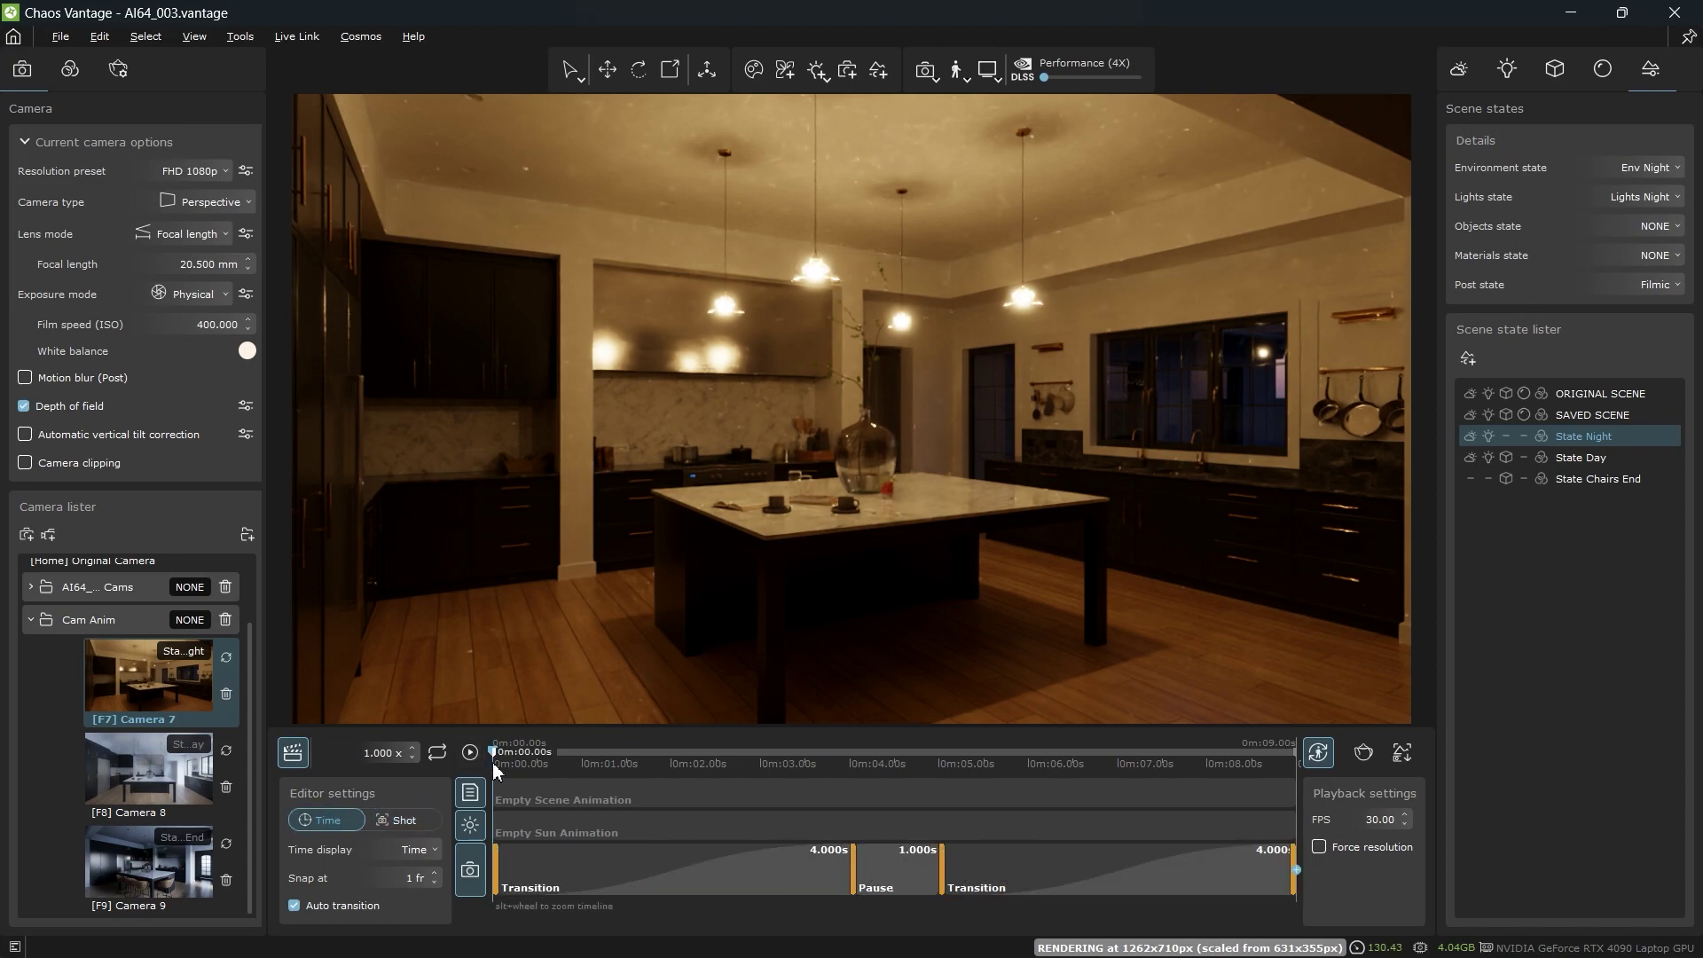
- Play the camera animation to its end and apply the State Chairs End scene state
left_click(462, 753)
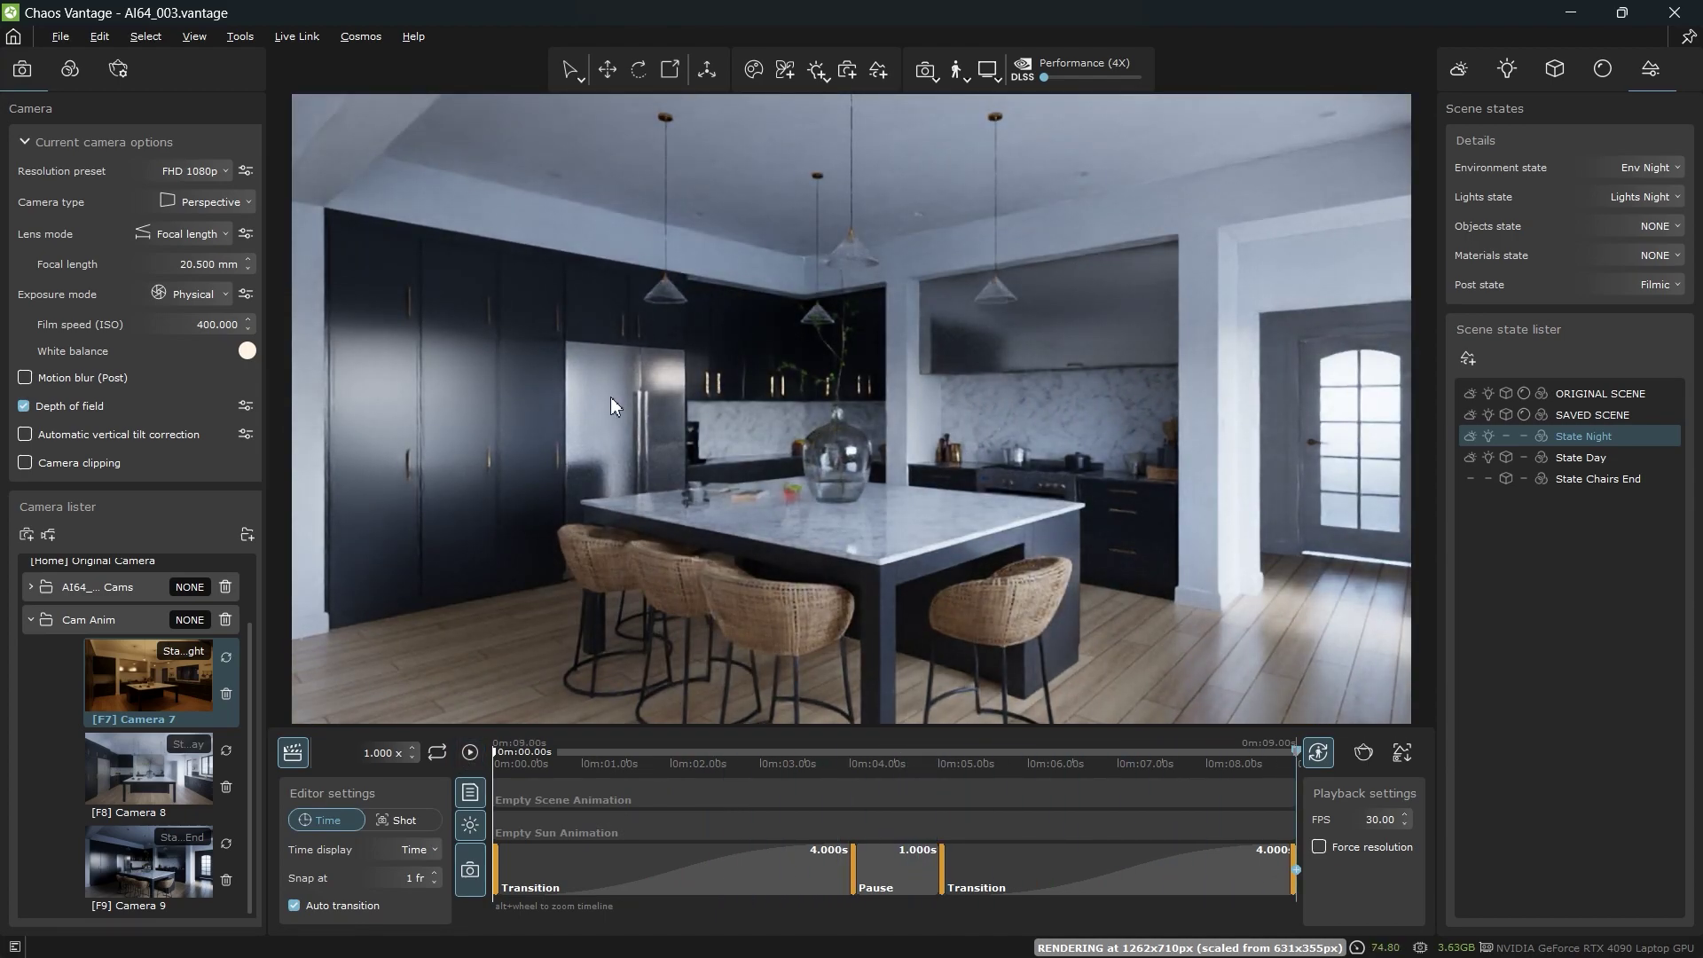
left_click(1581, 457, "ctrl")
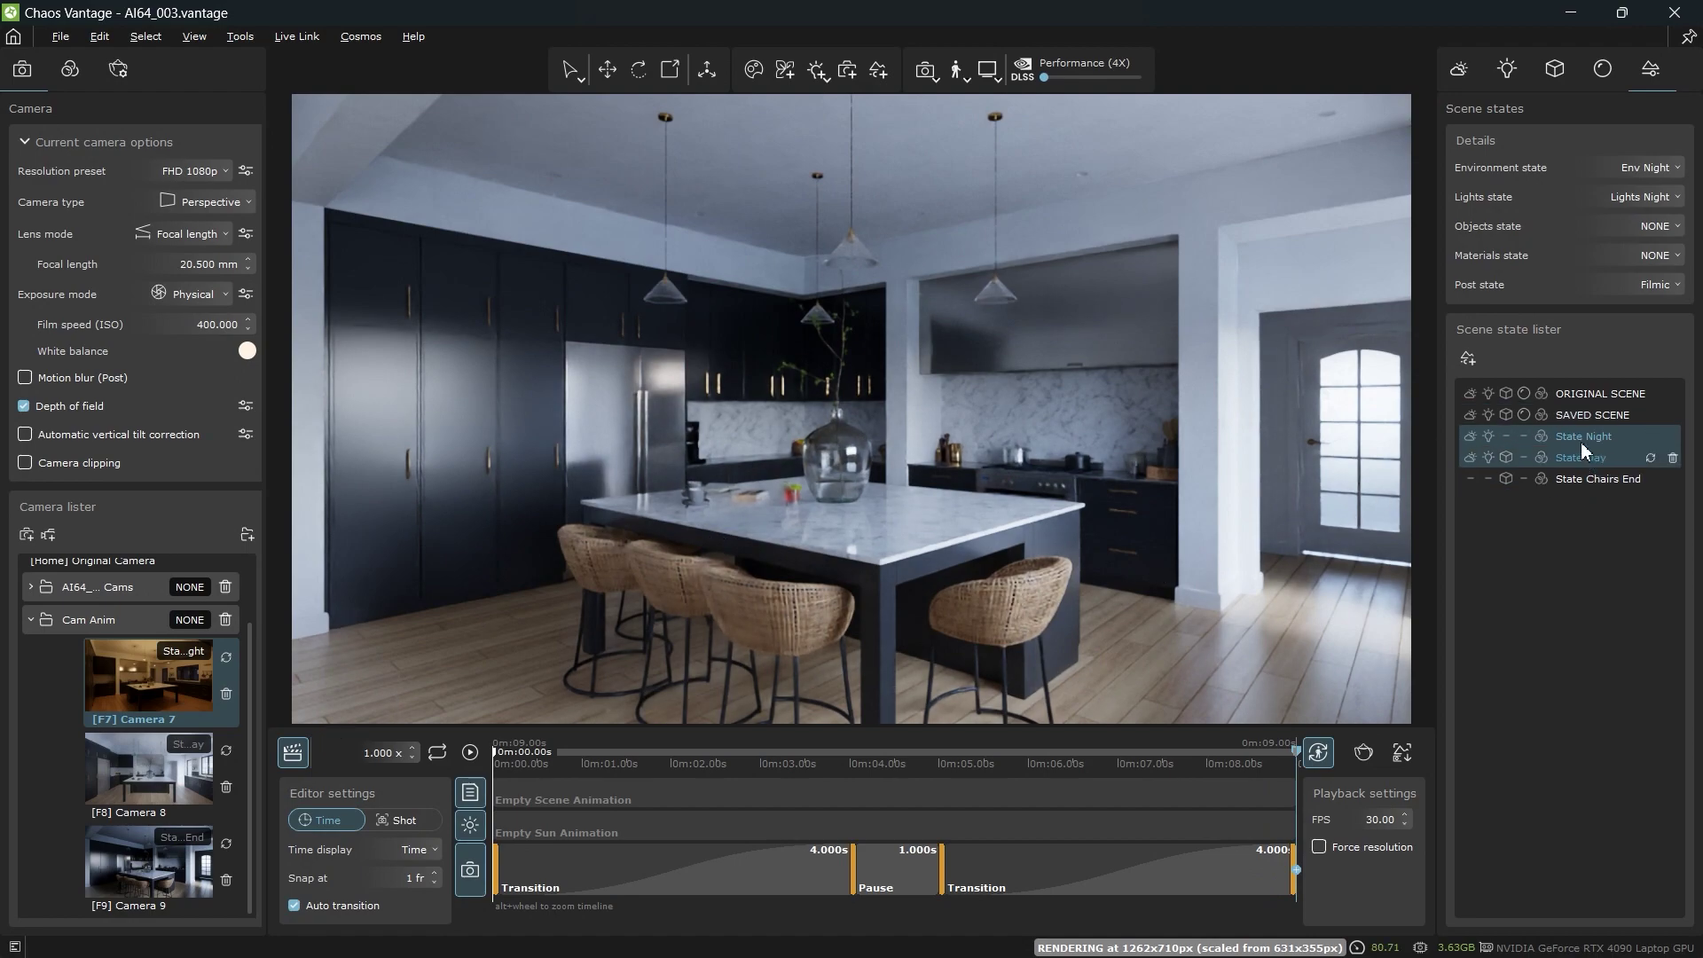
left_click(1593, 479, "shift")
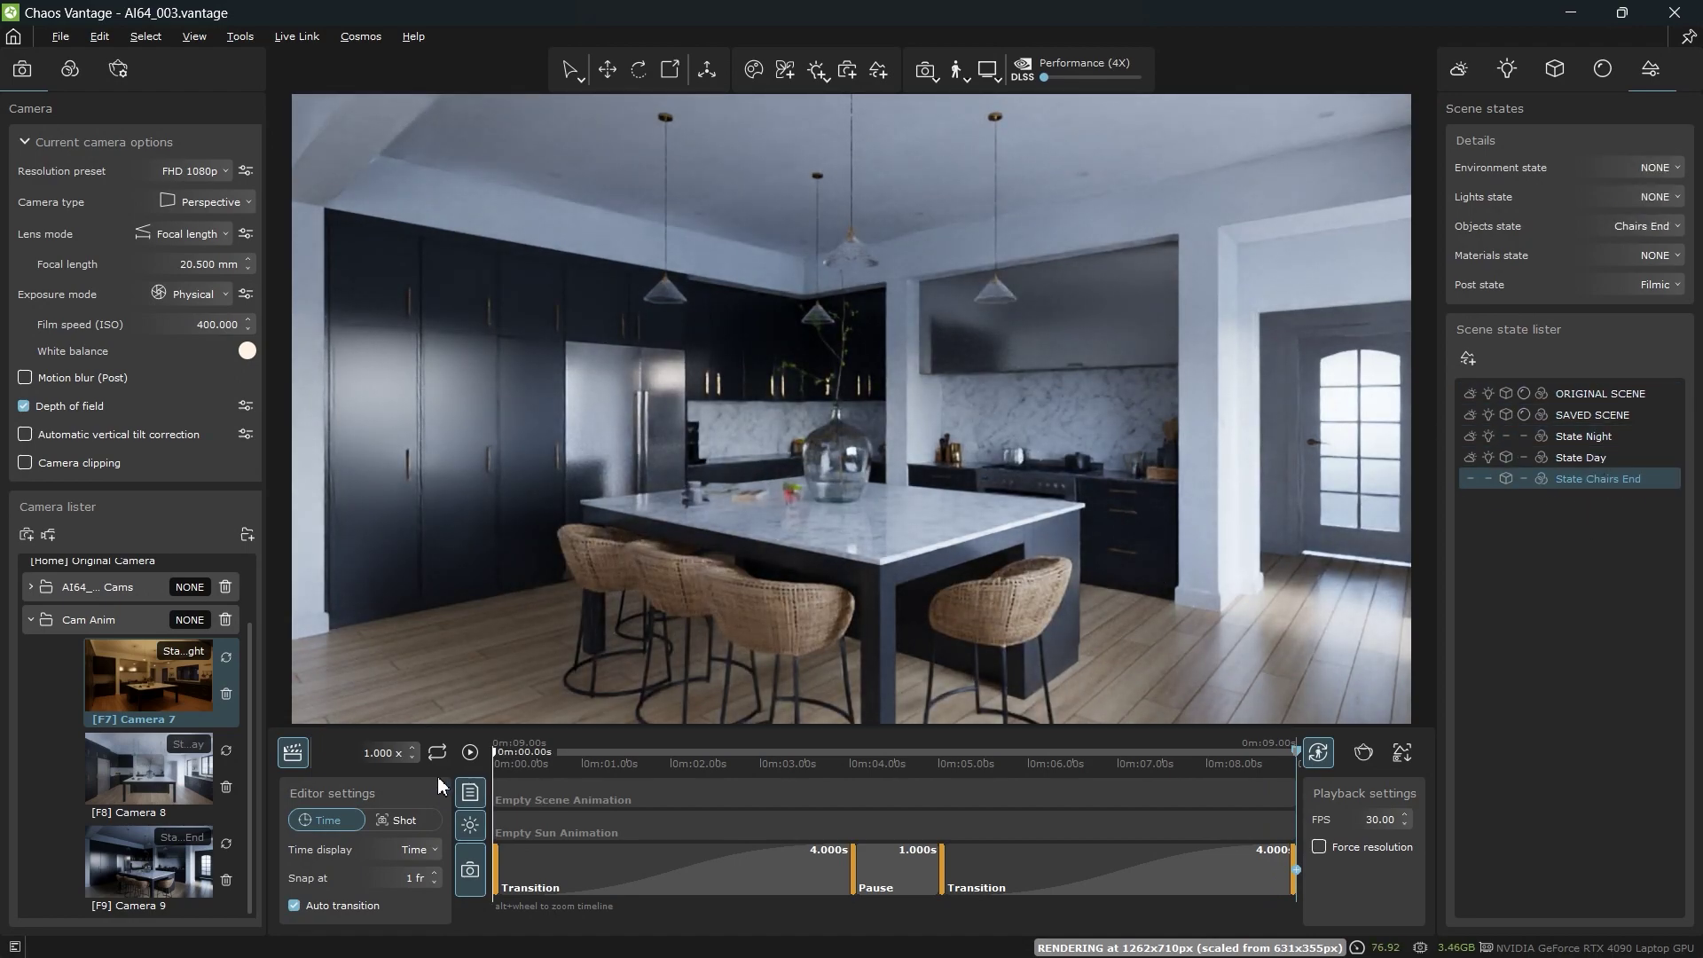
- With playback speed at 0.010x, scrub the animation to about 2 seconds, back near the start and through to the end
left_click_drag(545, 750, 680, 753)
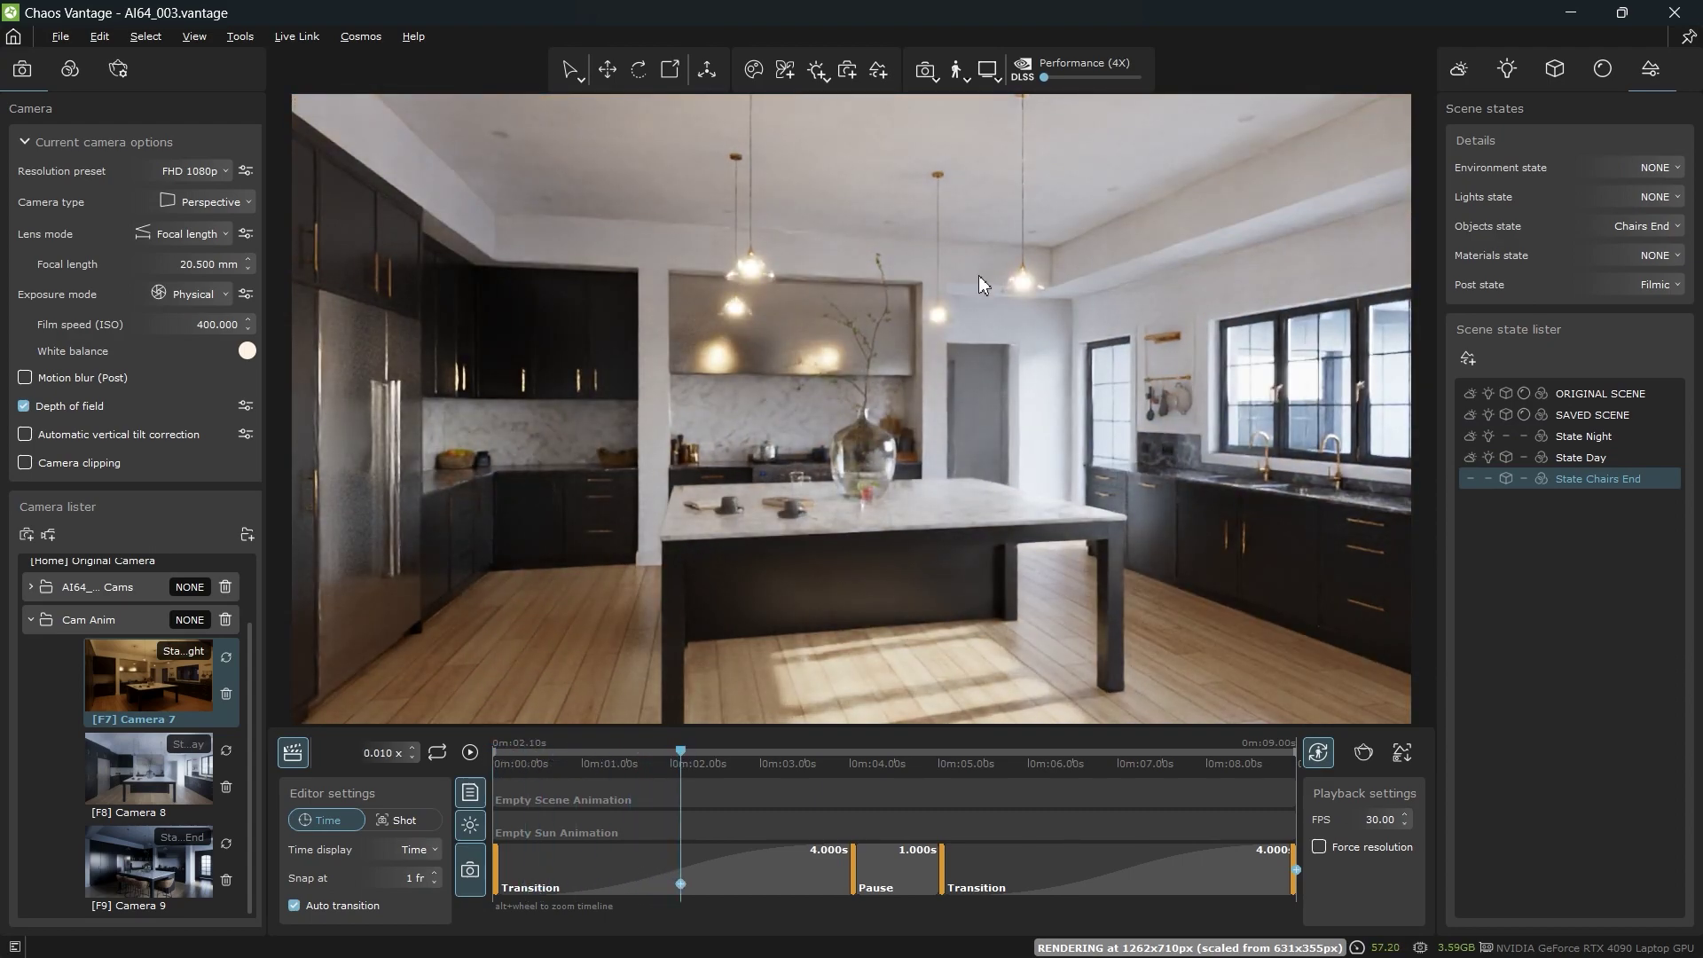
left_click(524, 750)
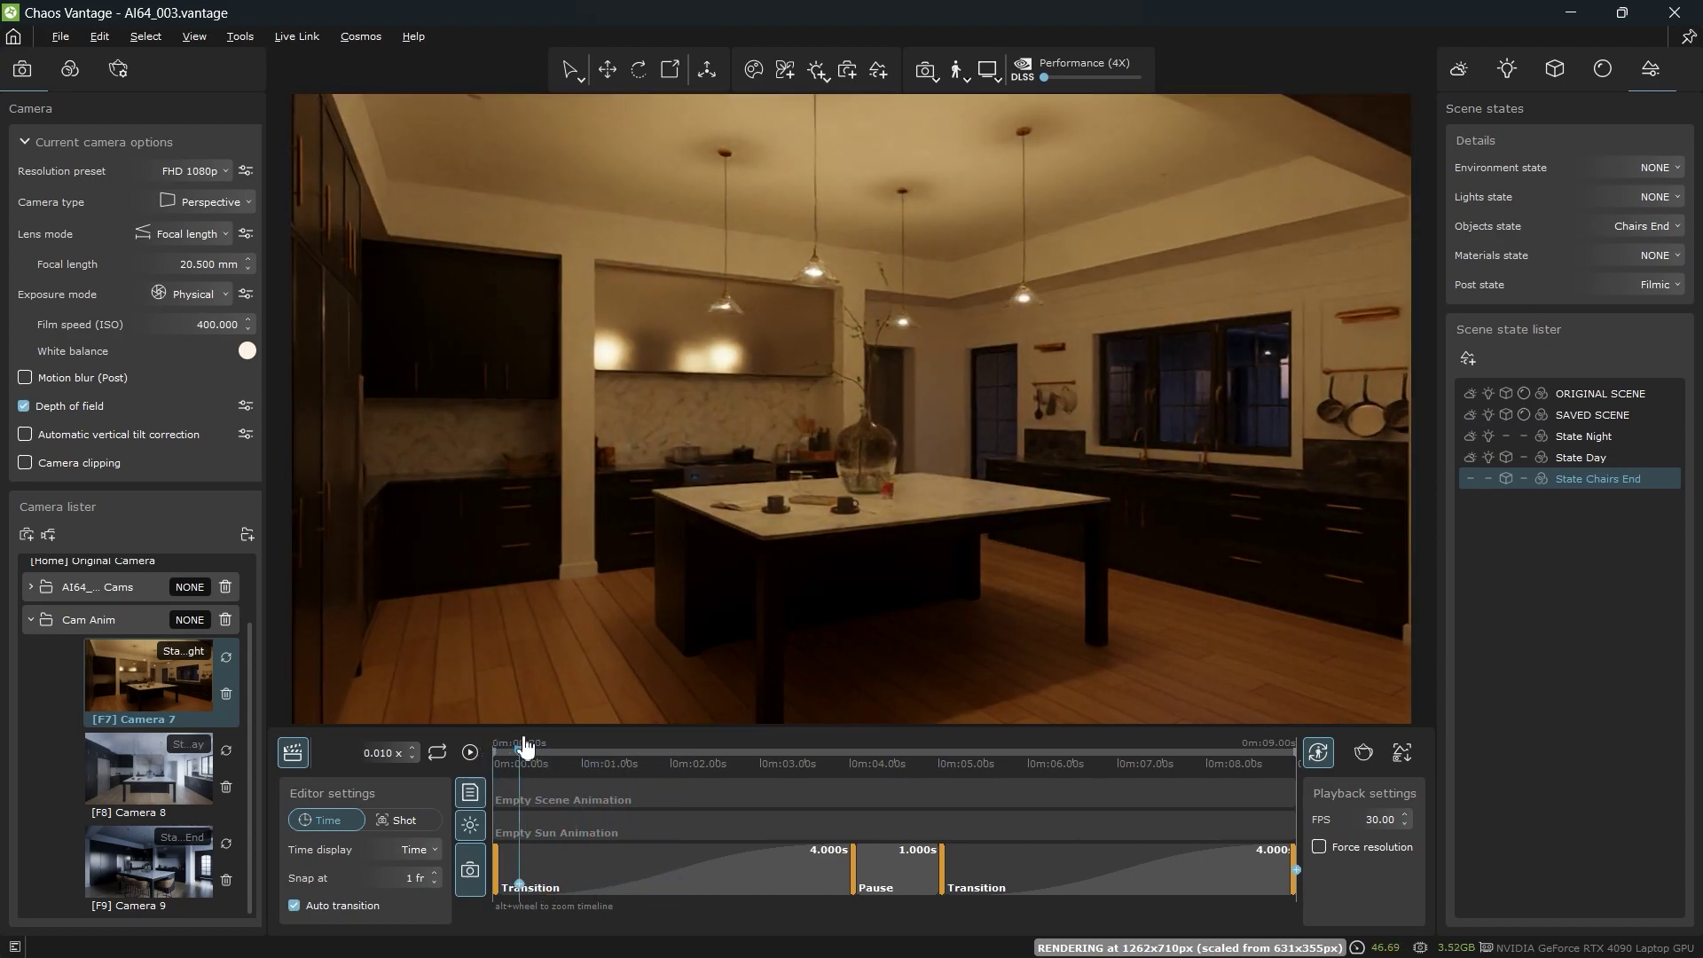
left_click_drag(524, 751, 1303, 761)
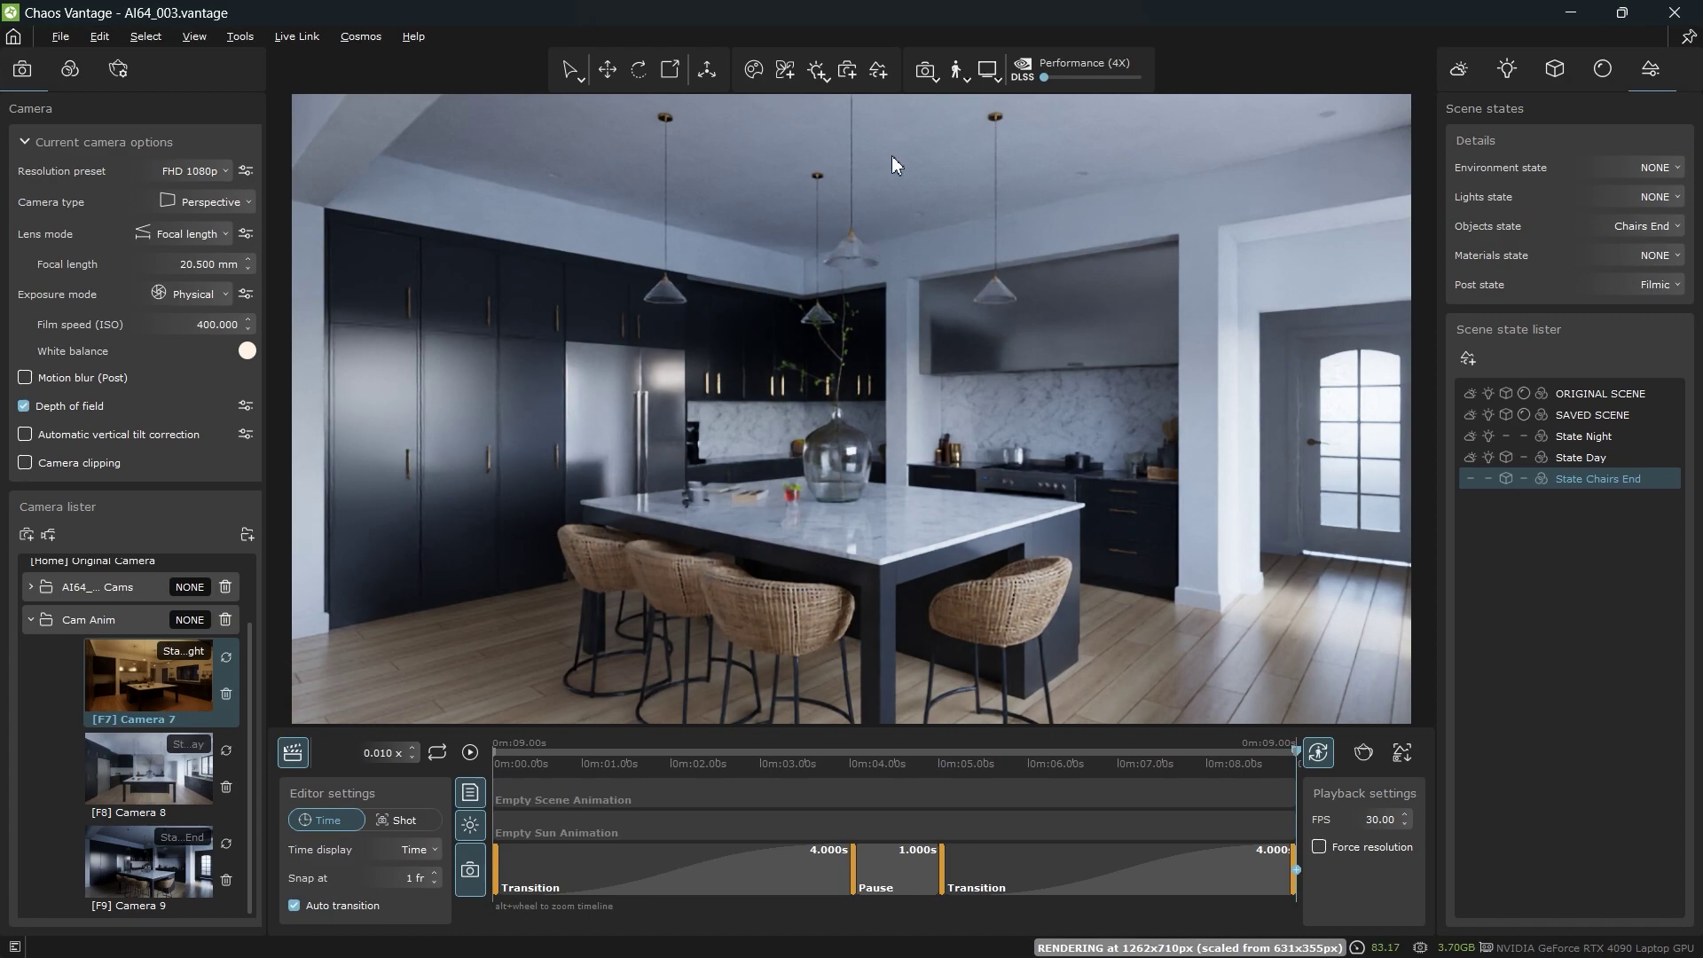
- Fly in close to the kitchen table and delete the AI64_003 nutcake-and-coffee group from its top
key("w")
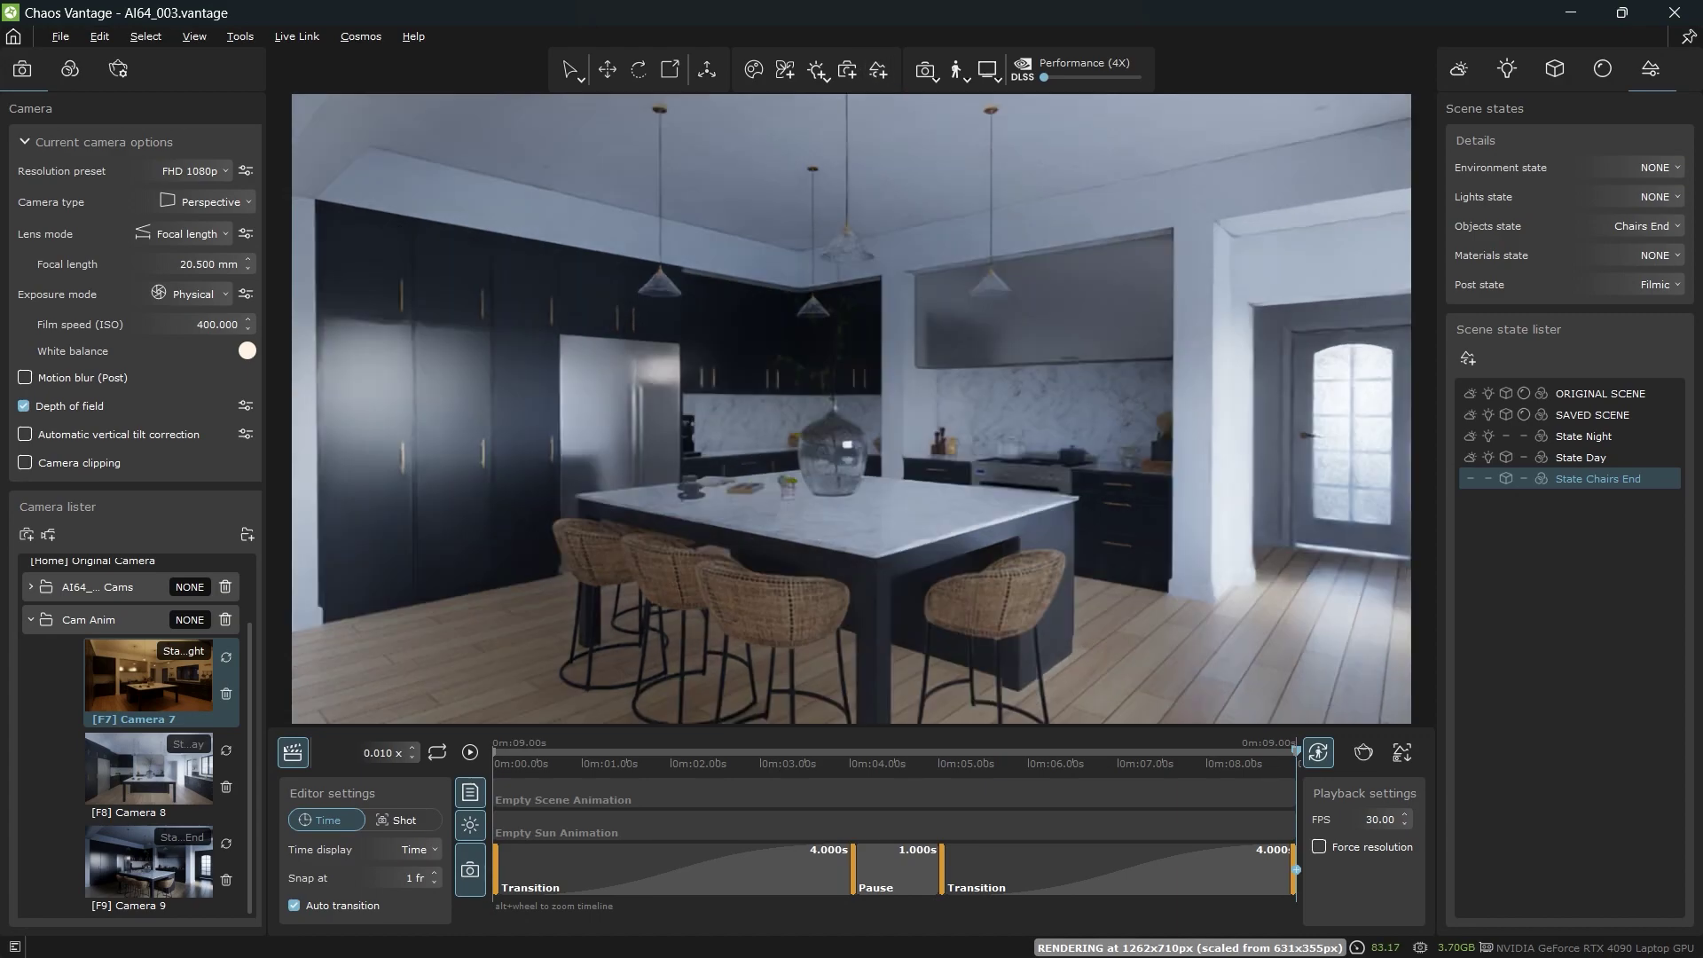
key("s")
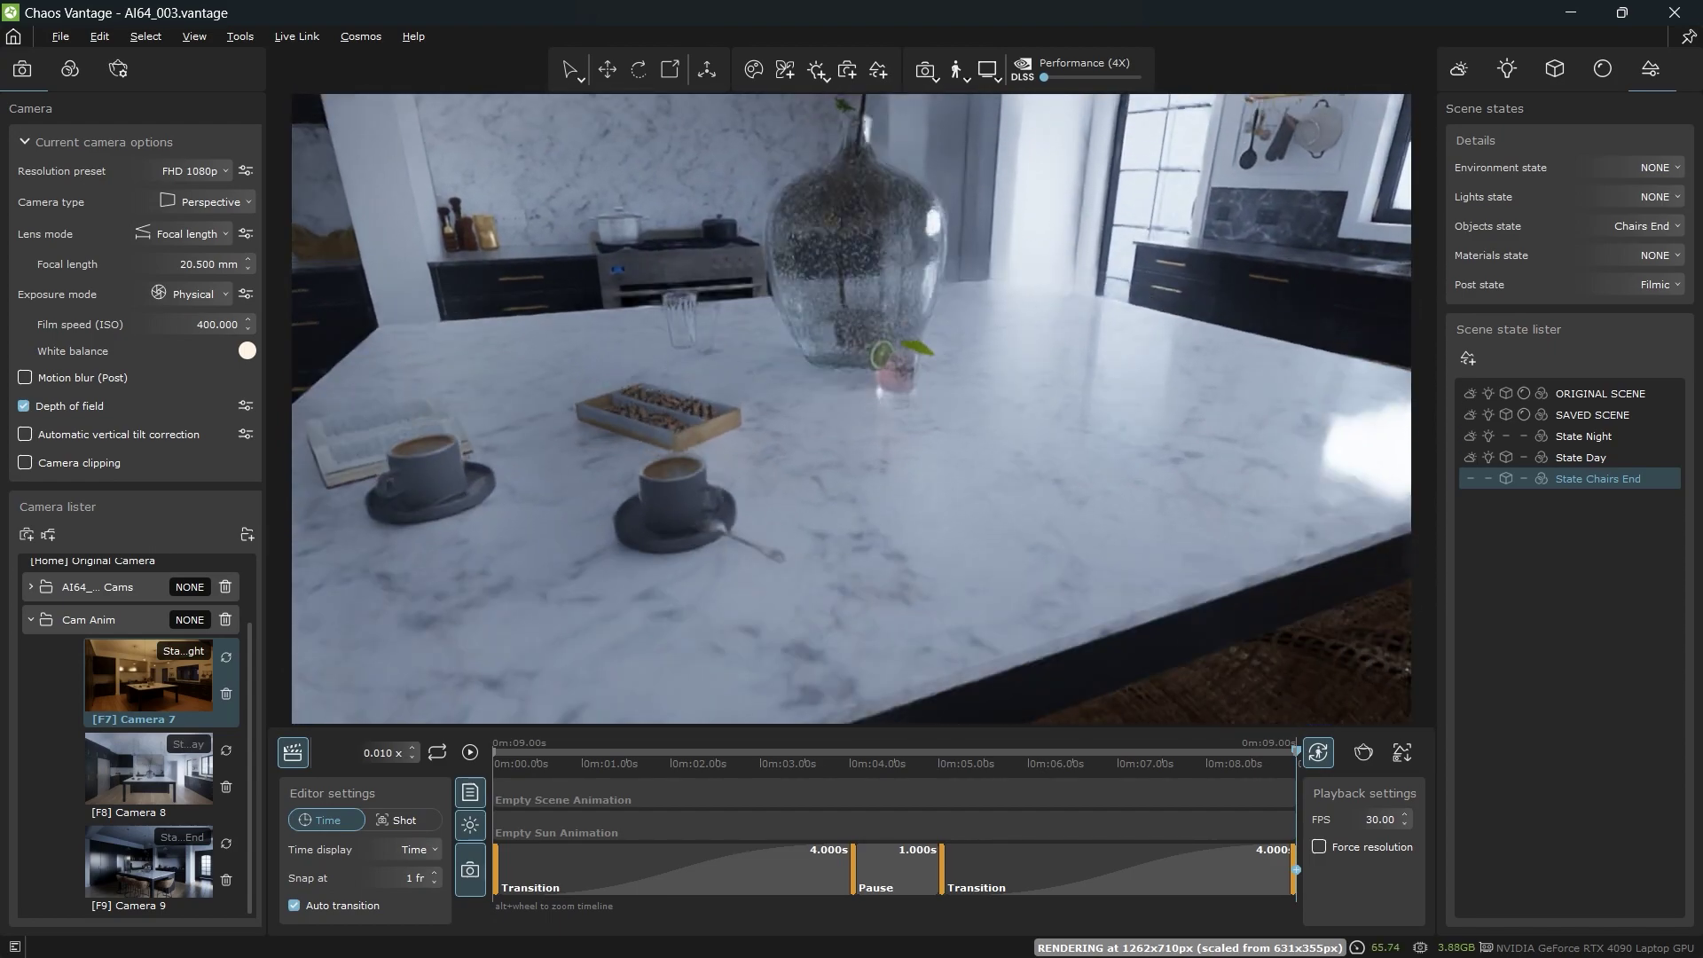
key("shift+q")
left_click(788, 538)
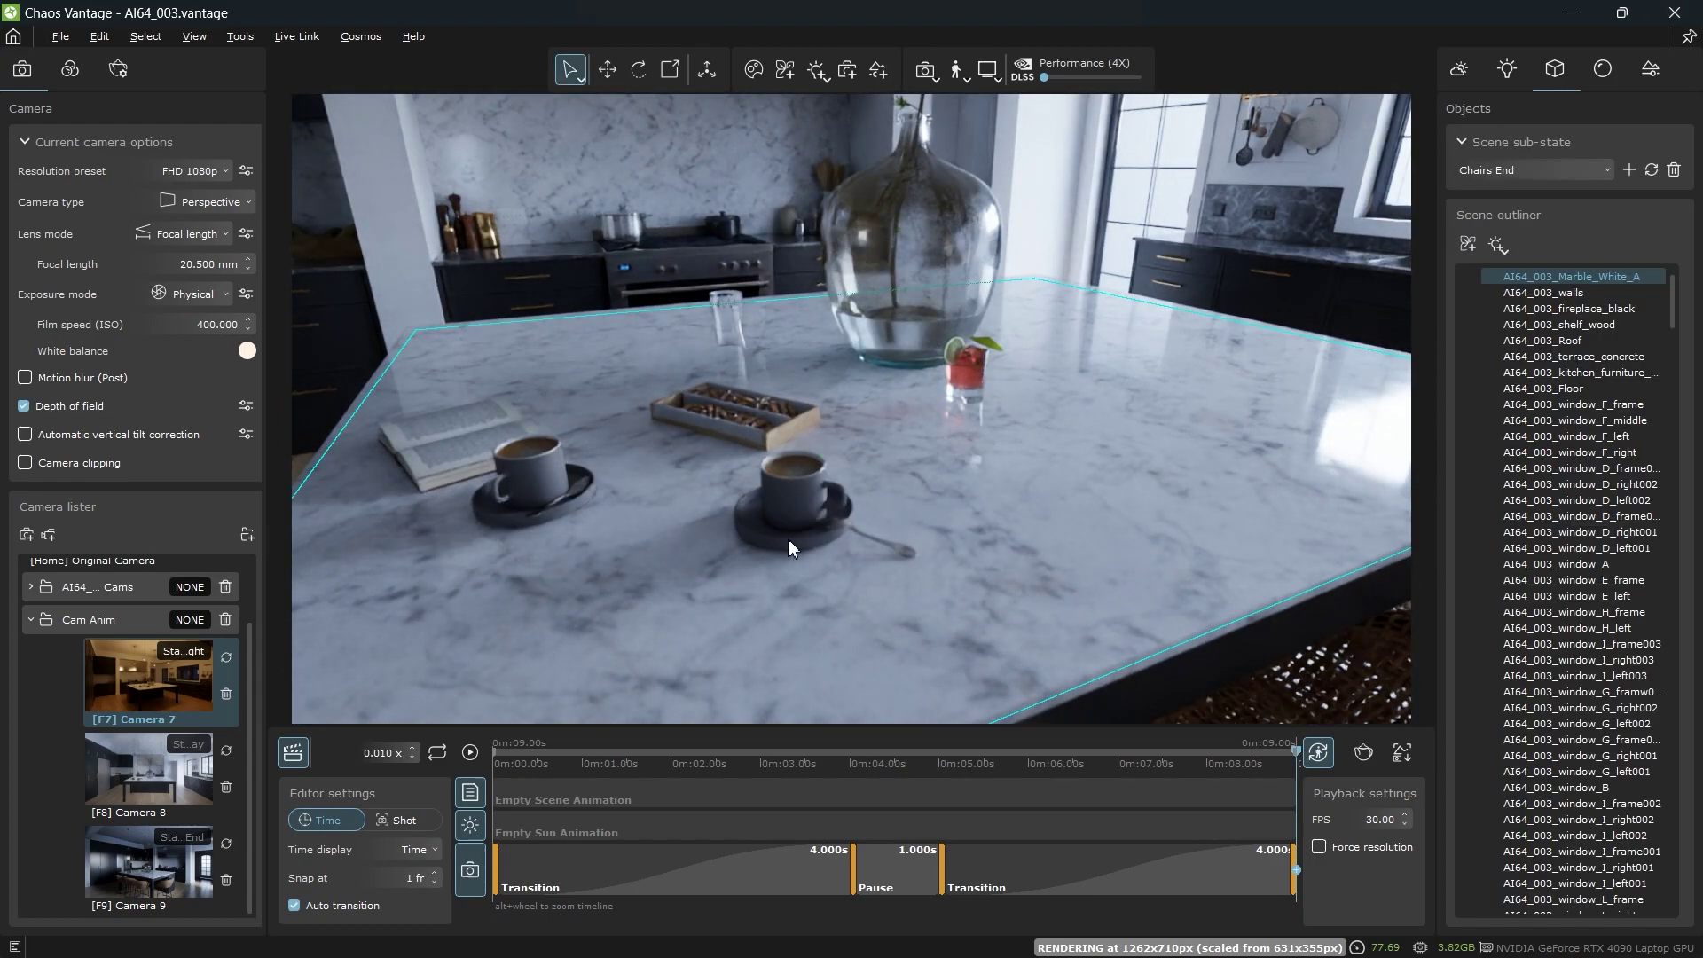
left_click(1550, 711)
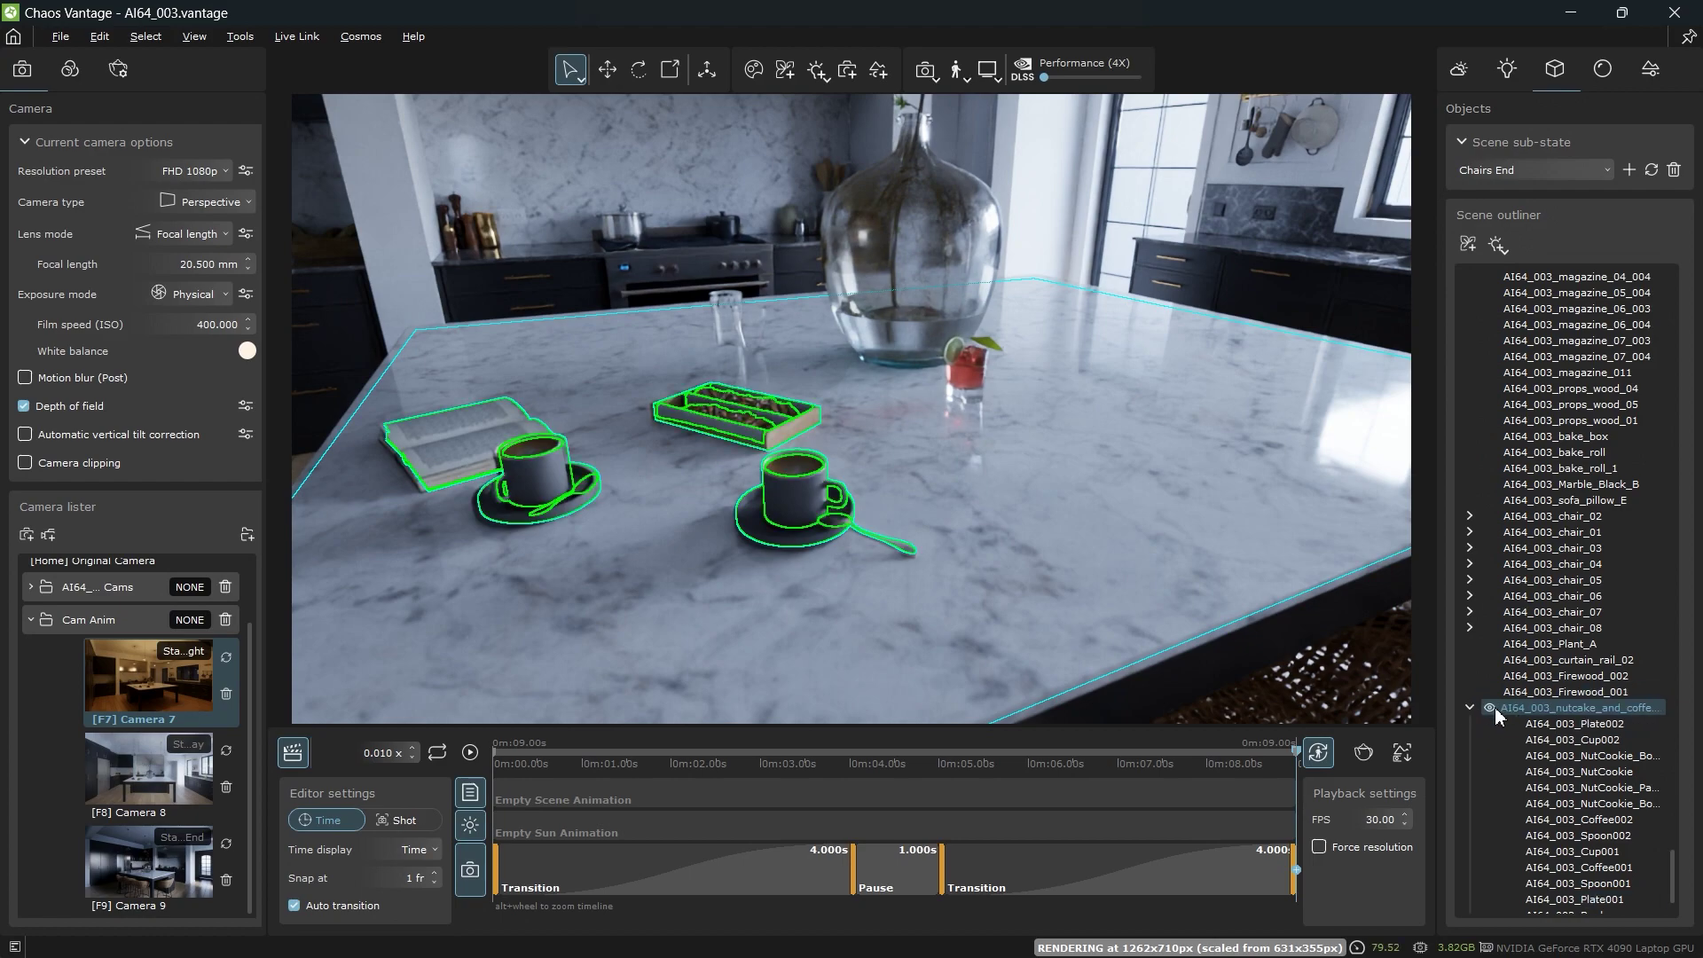
key("Delete")
- Apply the dark green bottle-like glass material from the filtered material list to the marble tabletop
left_click(939, 457)
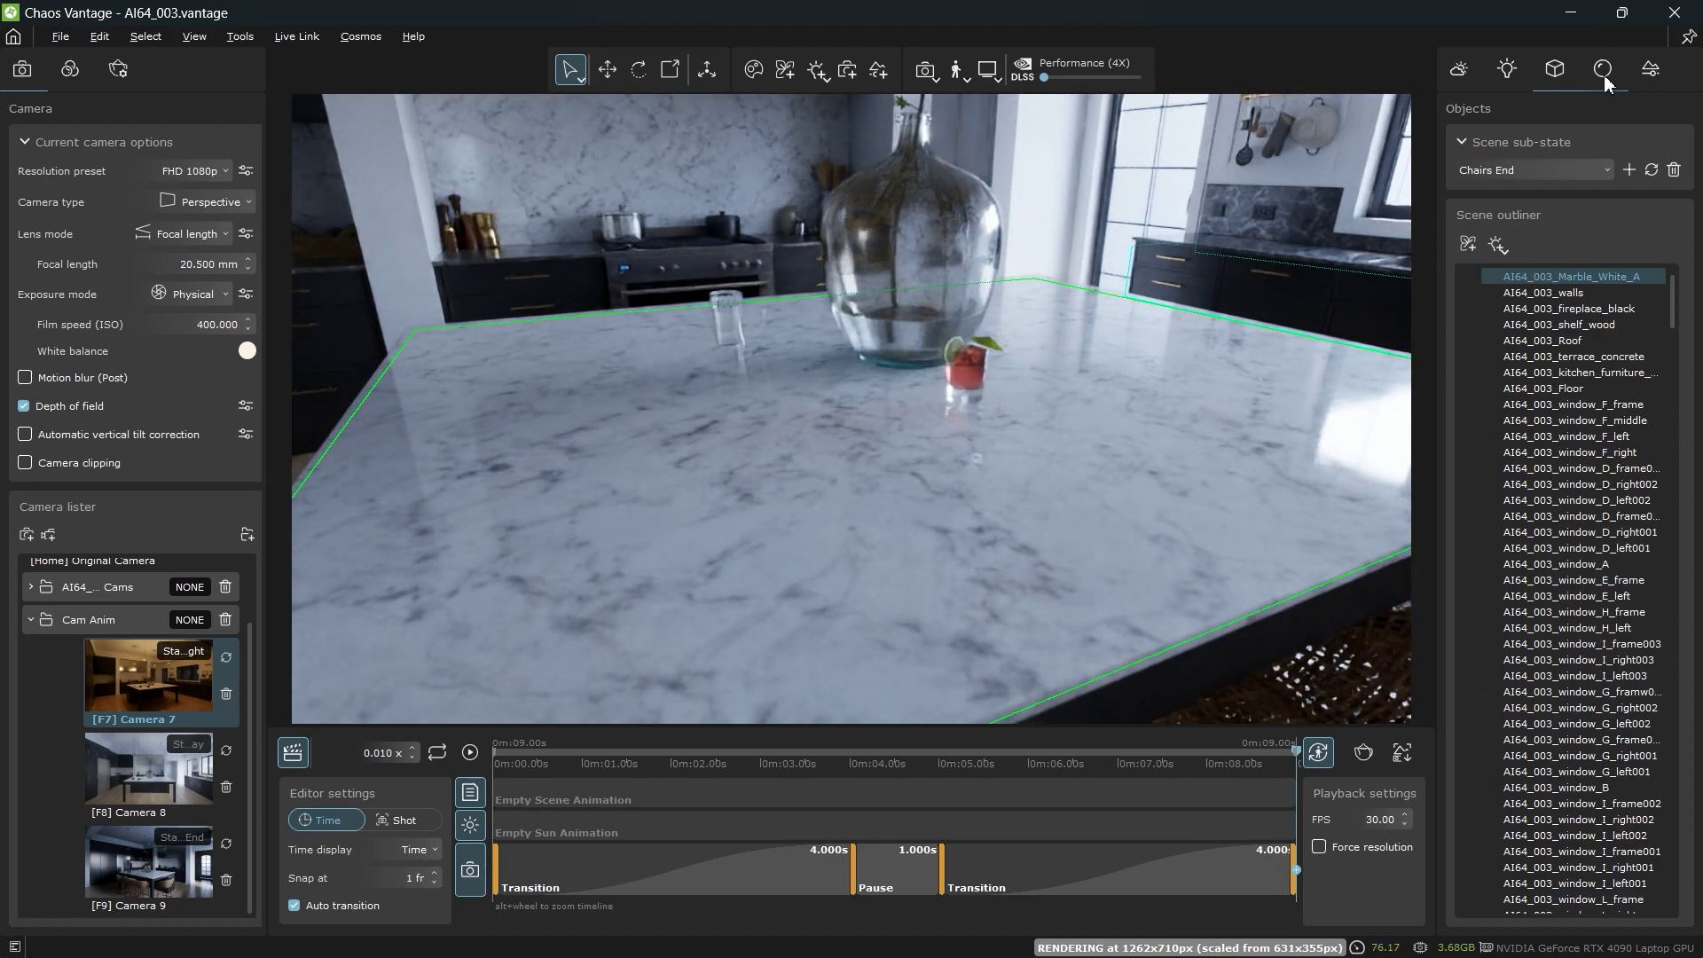
left_click(1602, 69)
left_click_drag(1628, 497, 1224, 463)
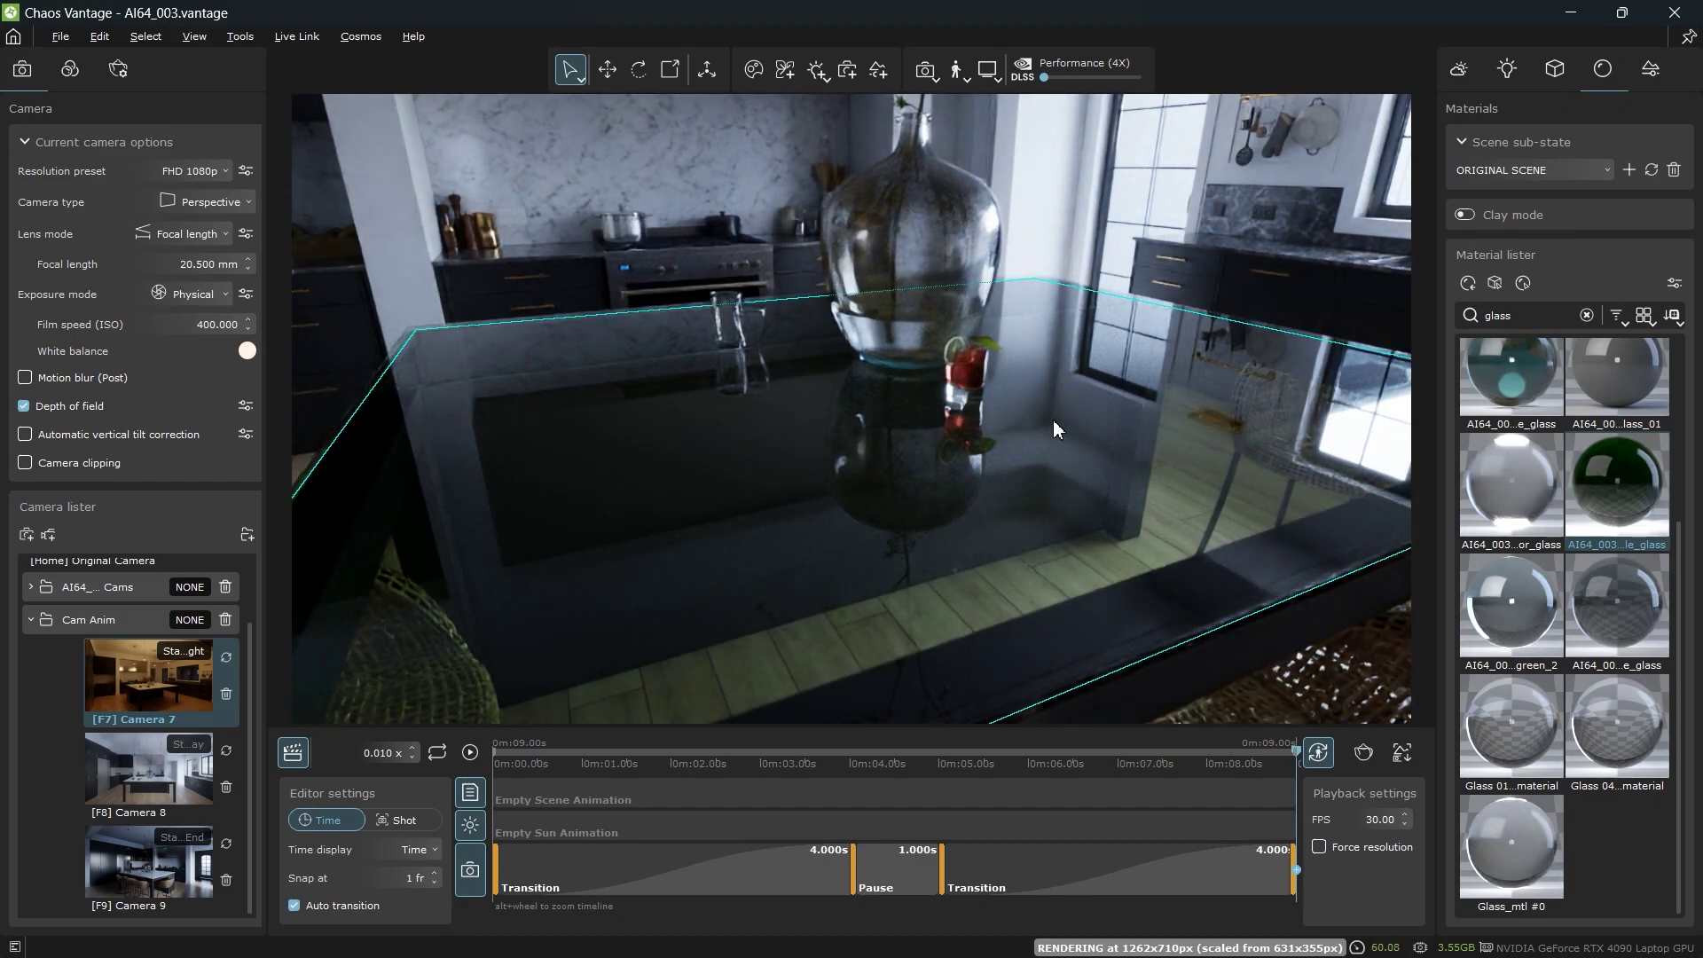
- Raise the grouped VRayLight001 sphere lights' luminous power to 1769.585 lm and clear the tabletop selection
left_click(1505, 71)
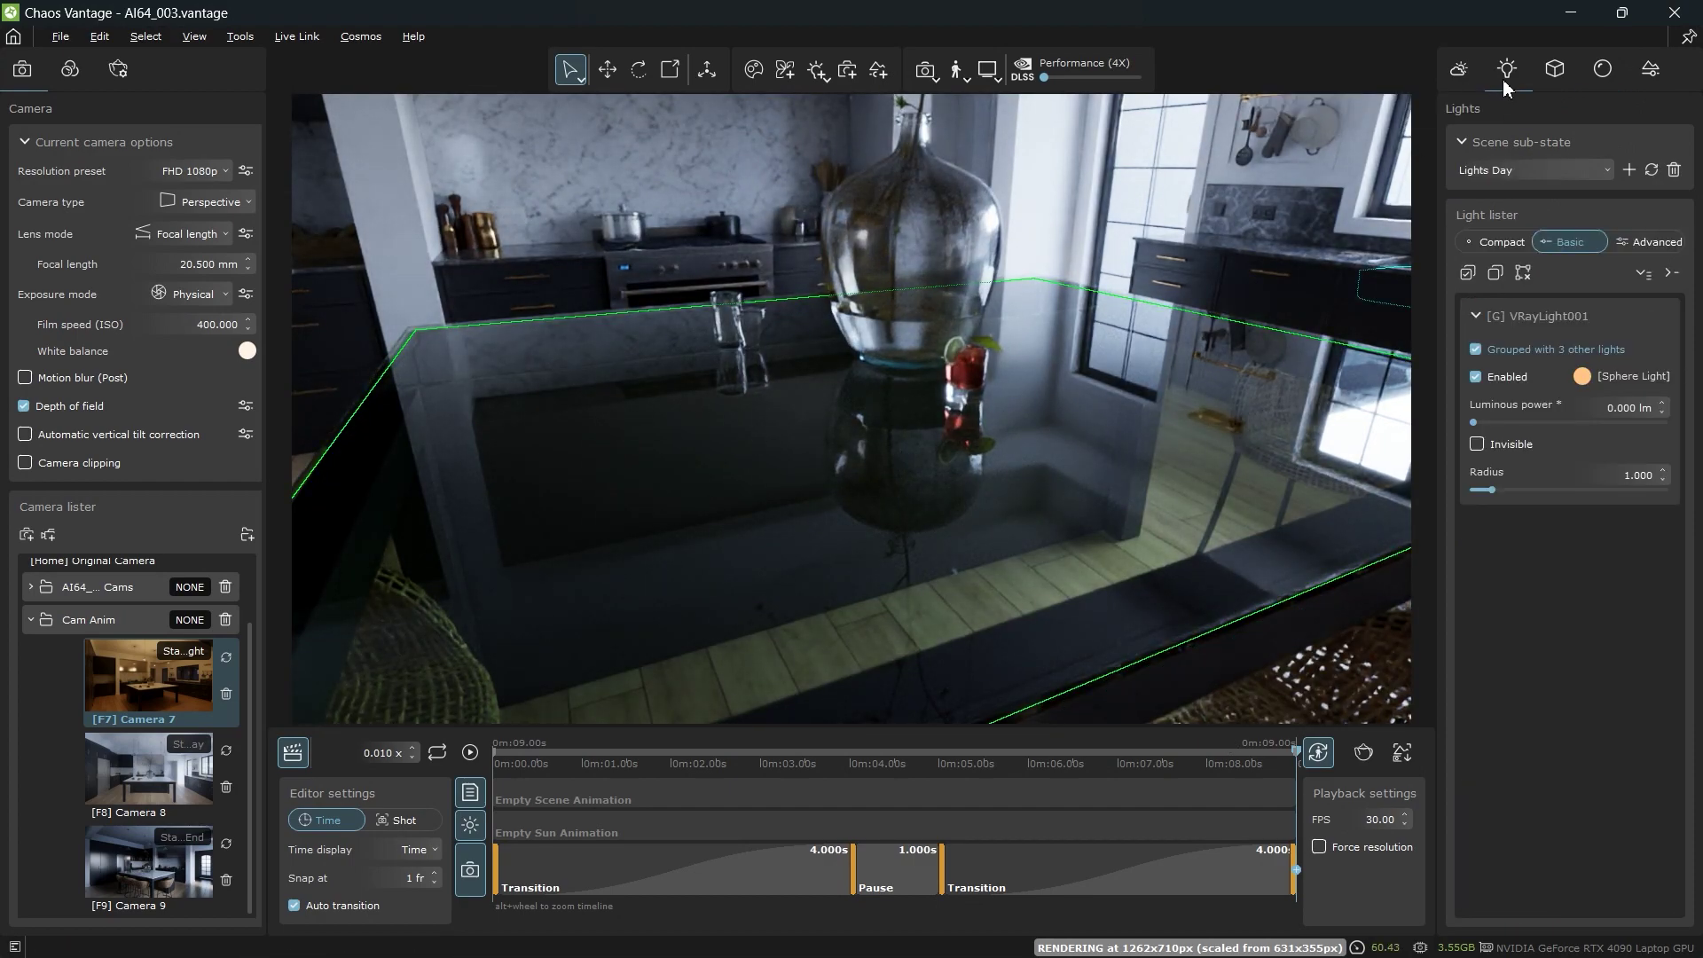
left_click_drag(1486, 427, 1516, 410)
left_click(1006, 461)
key("Escape")
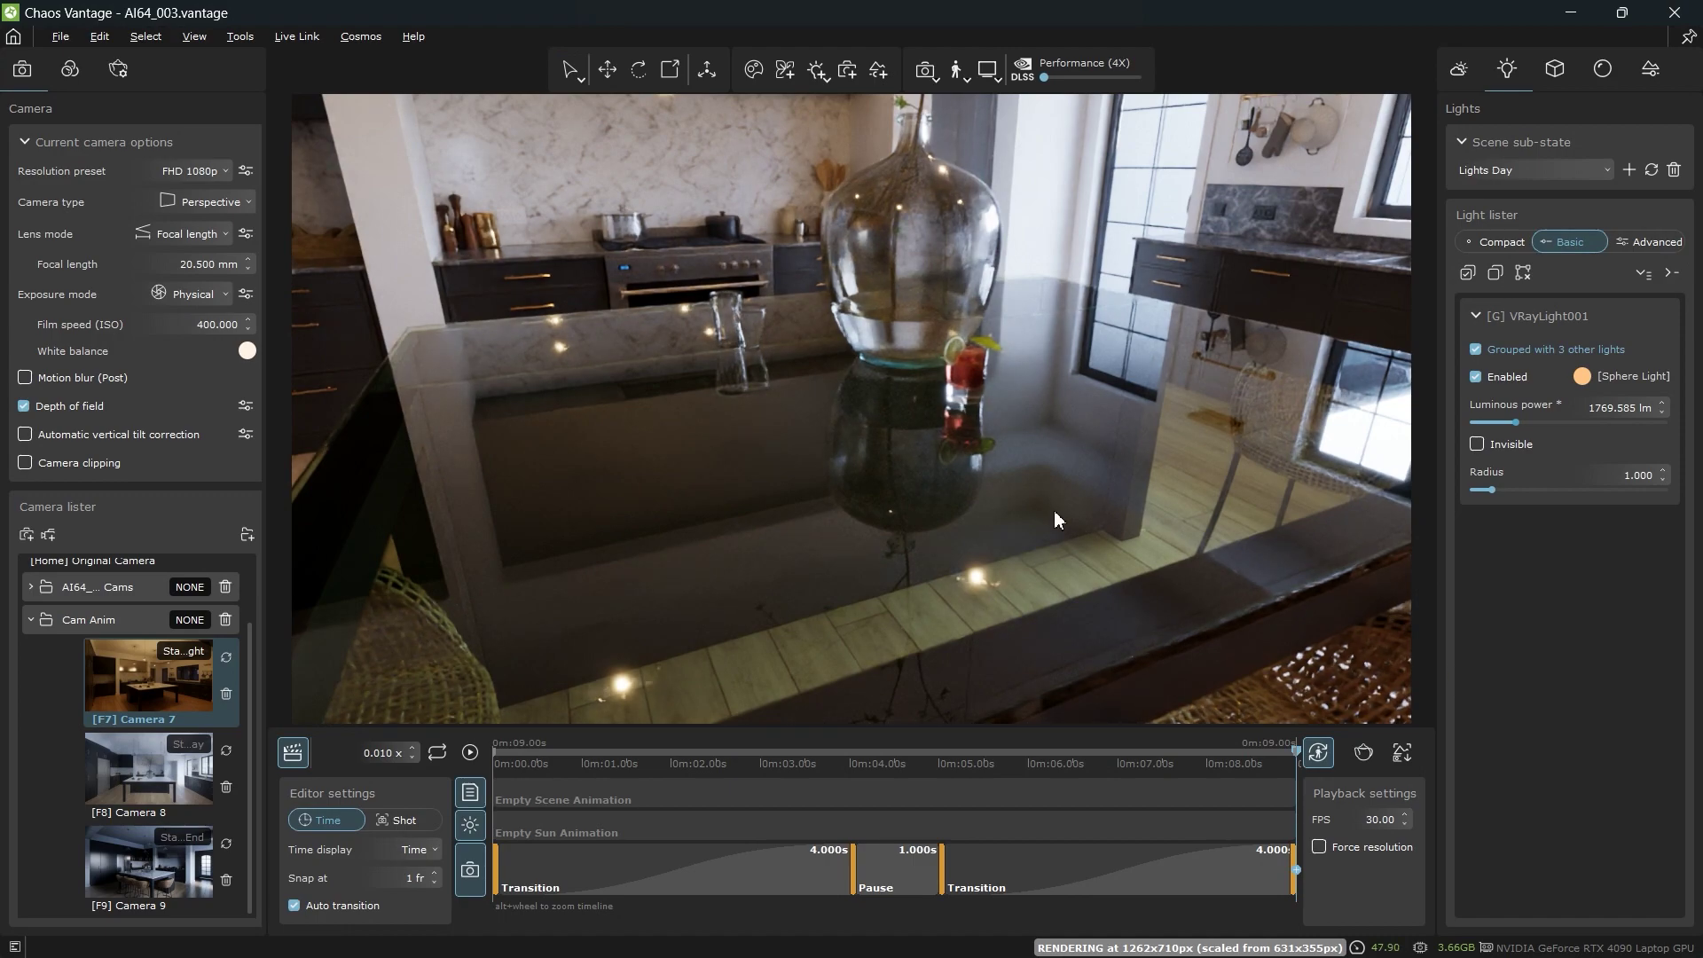
- Save the current setup as a scene state named "Table glass mtl" and show it in the scene state list
left_click(878, 71)
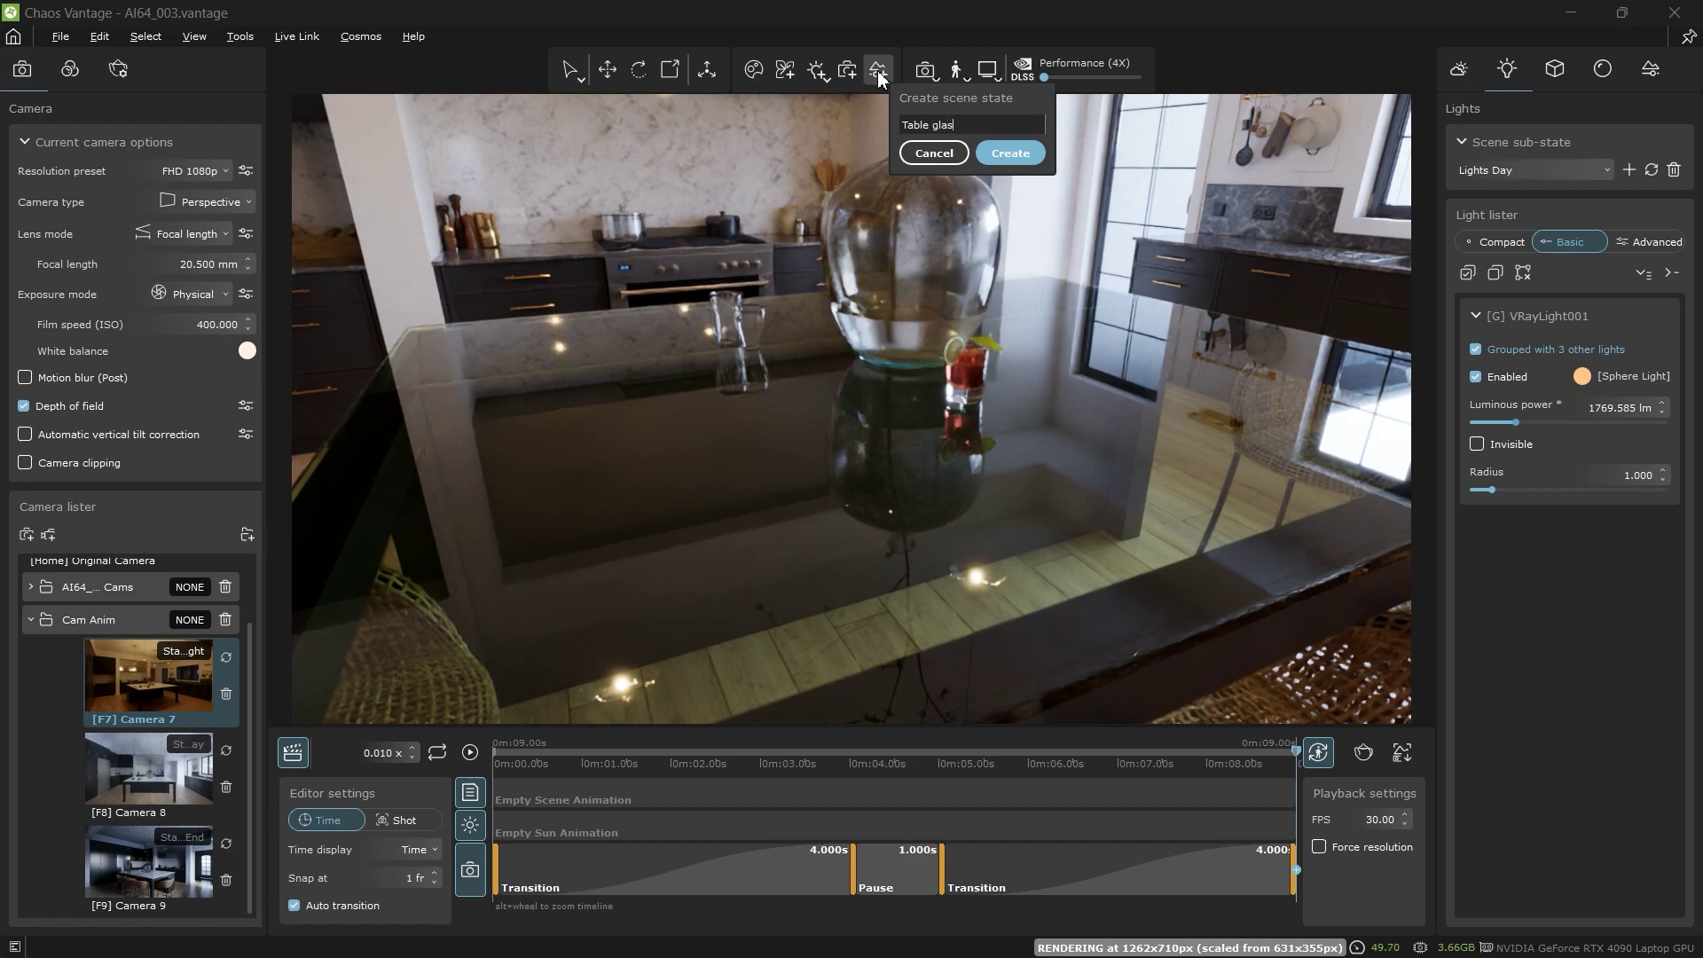
left_click(1011, 153)
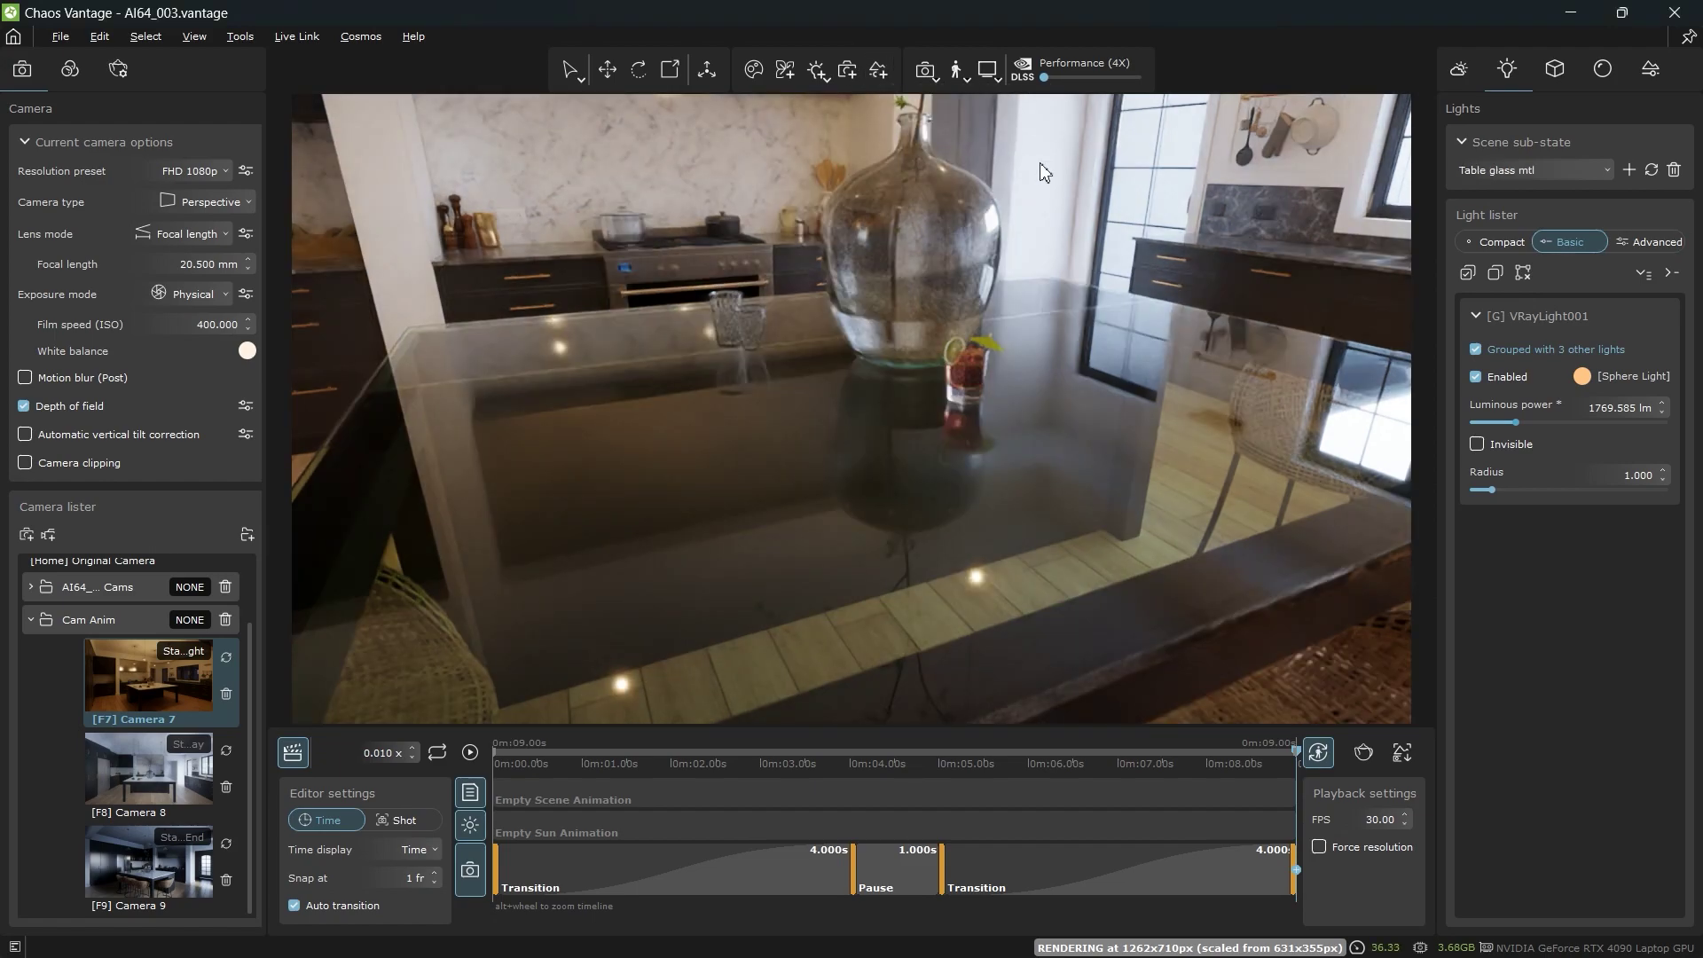
left_click(1650, 70)
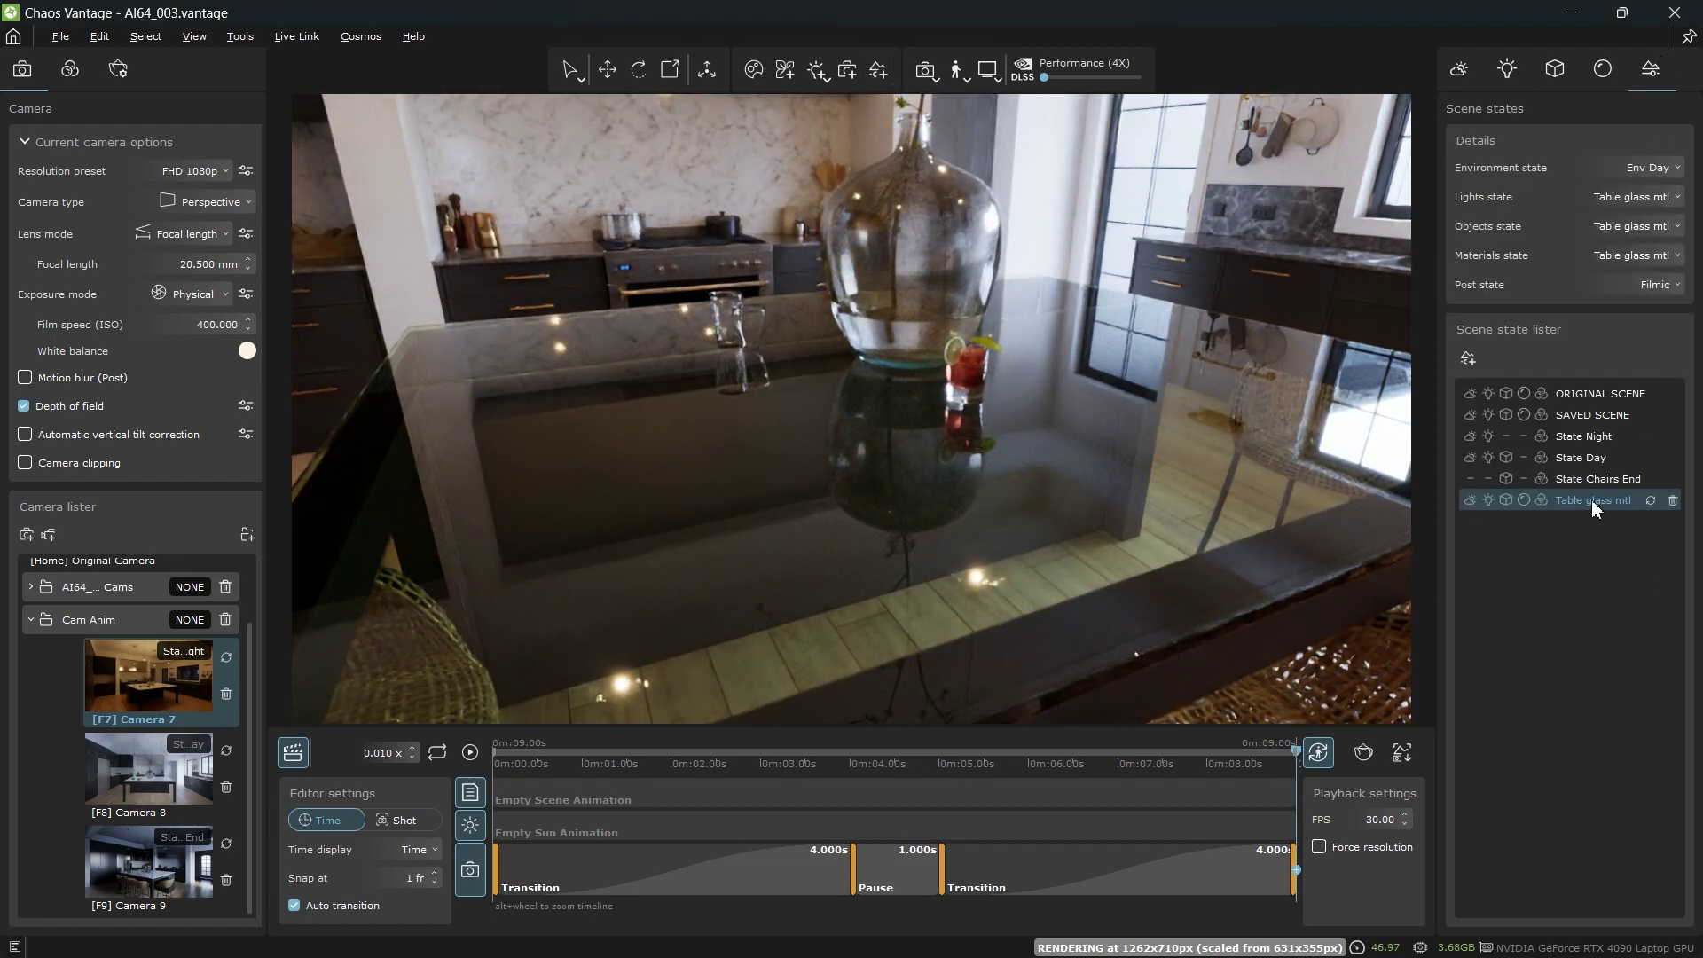
- Compare the SAVED SCENE and State Day scene states with Table glass mtl in the tabletop close-up
left_click(1602, 415)
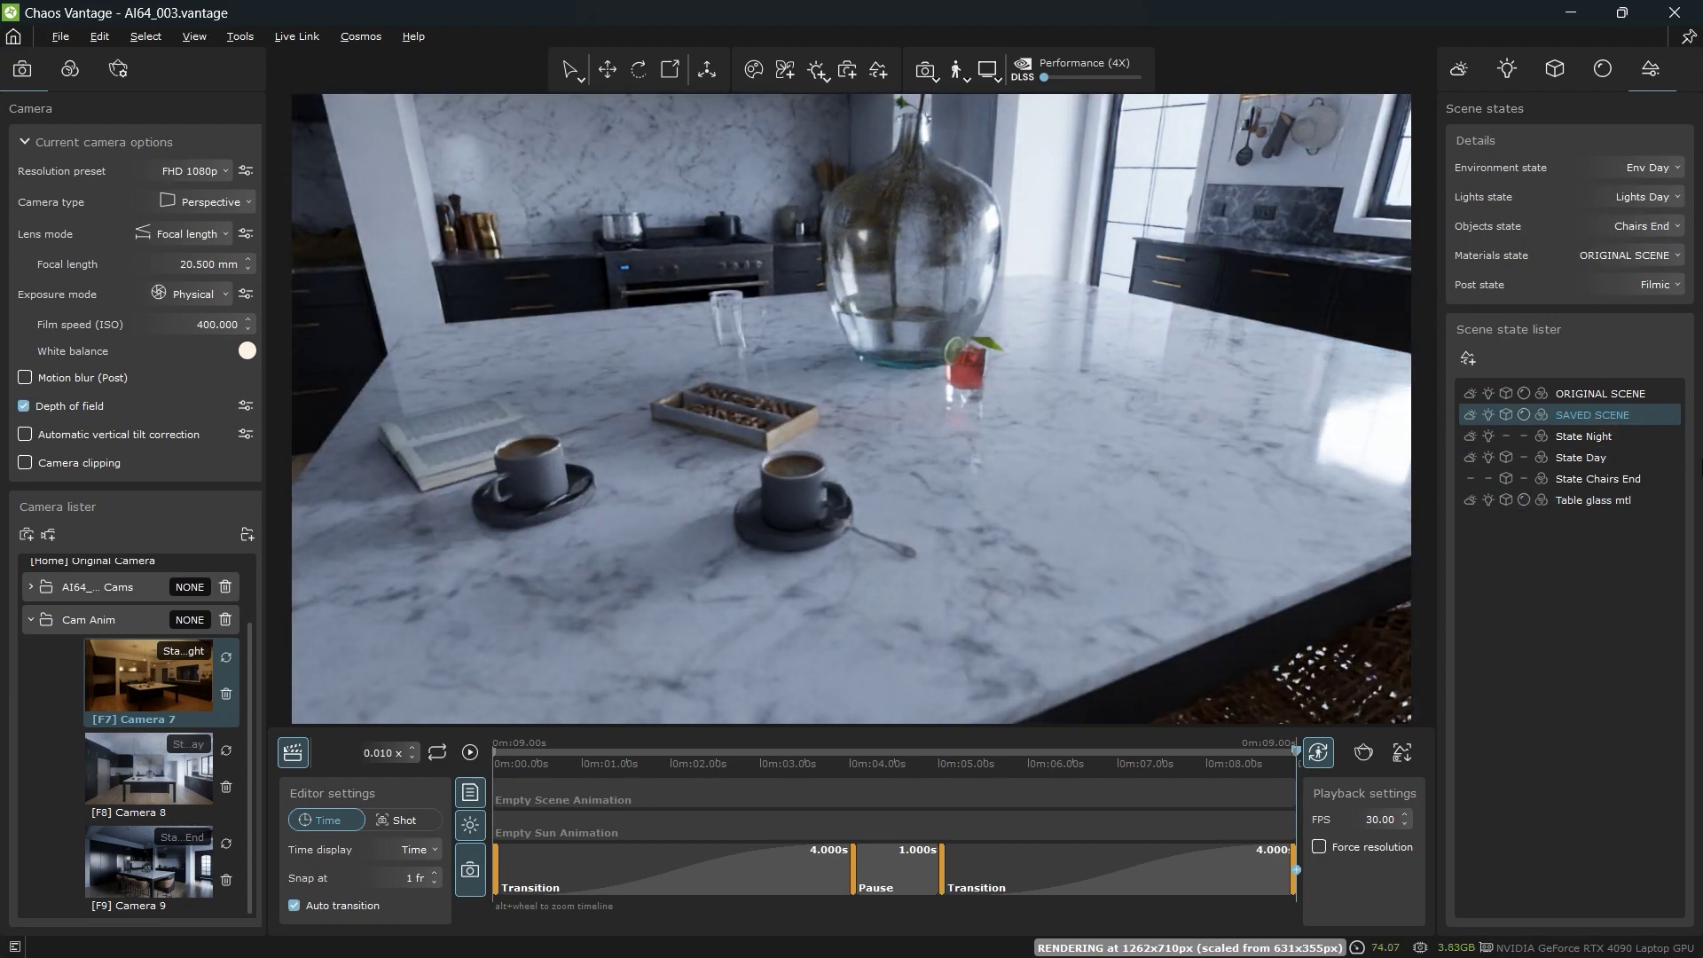
left_click(1622, 458)
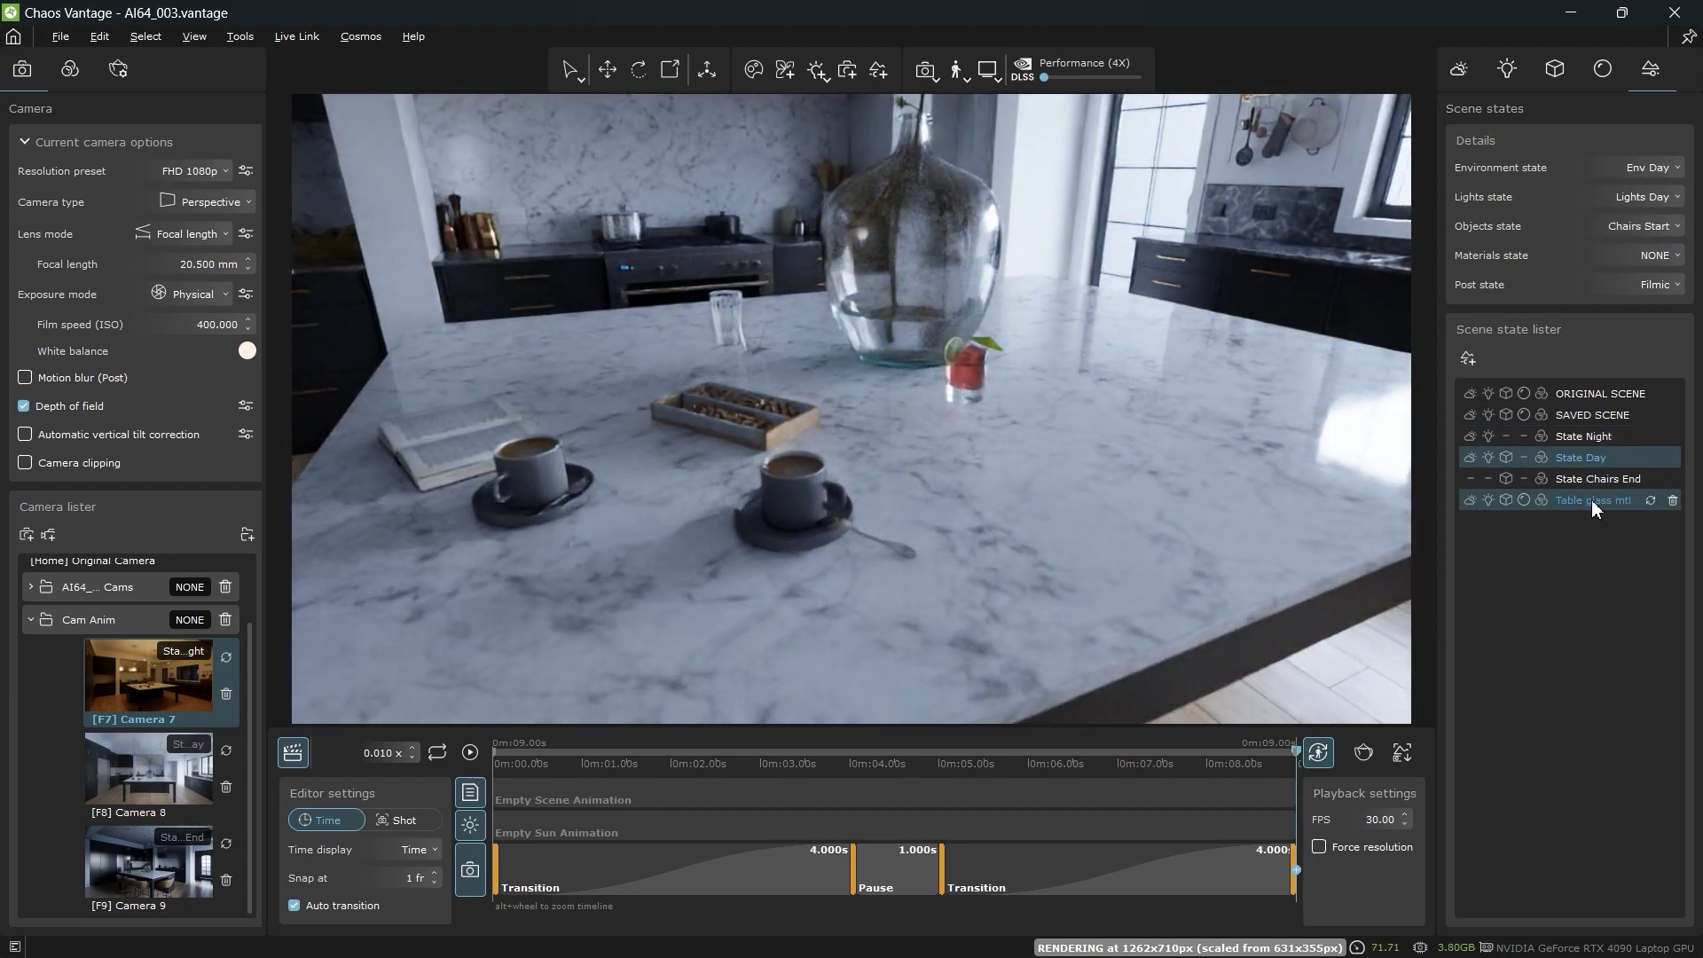
left_click(1593, 502)
- Pull the view back to frame the whole table and chairs, and compare SAVED SCENE with Table glass mtl
key("s")
left_click_drag(1053, 380, 1053, 311)
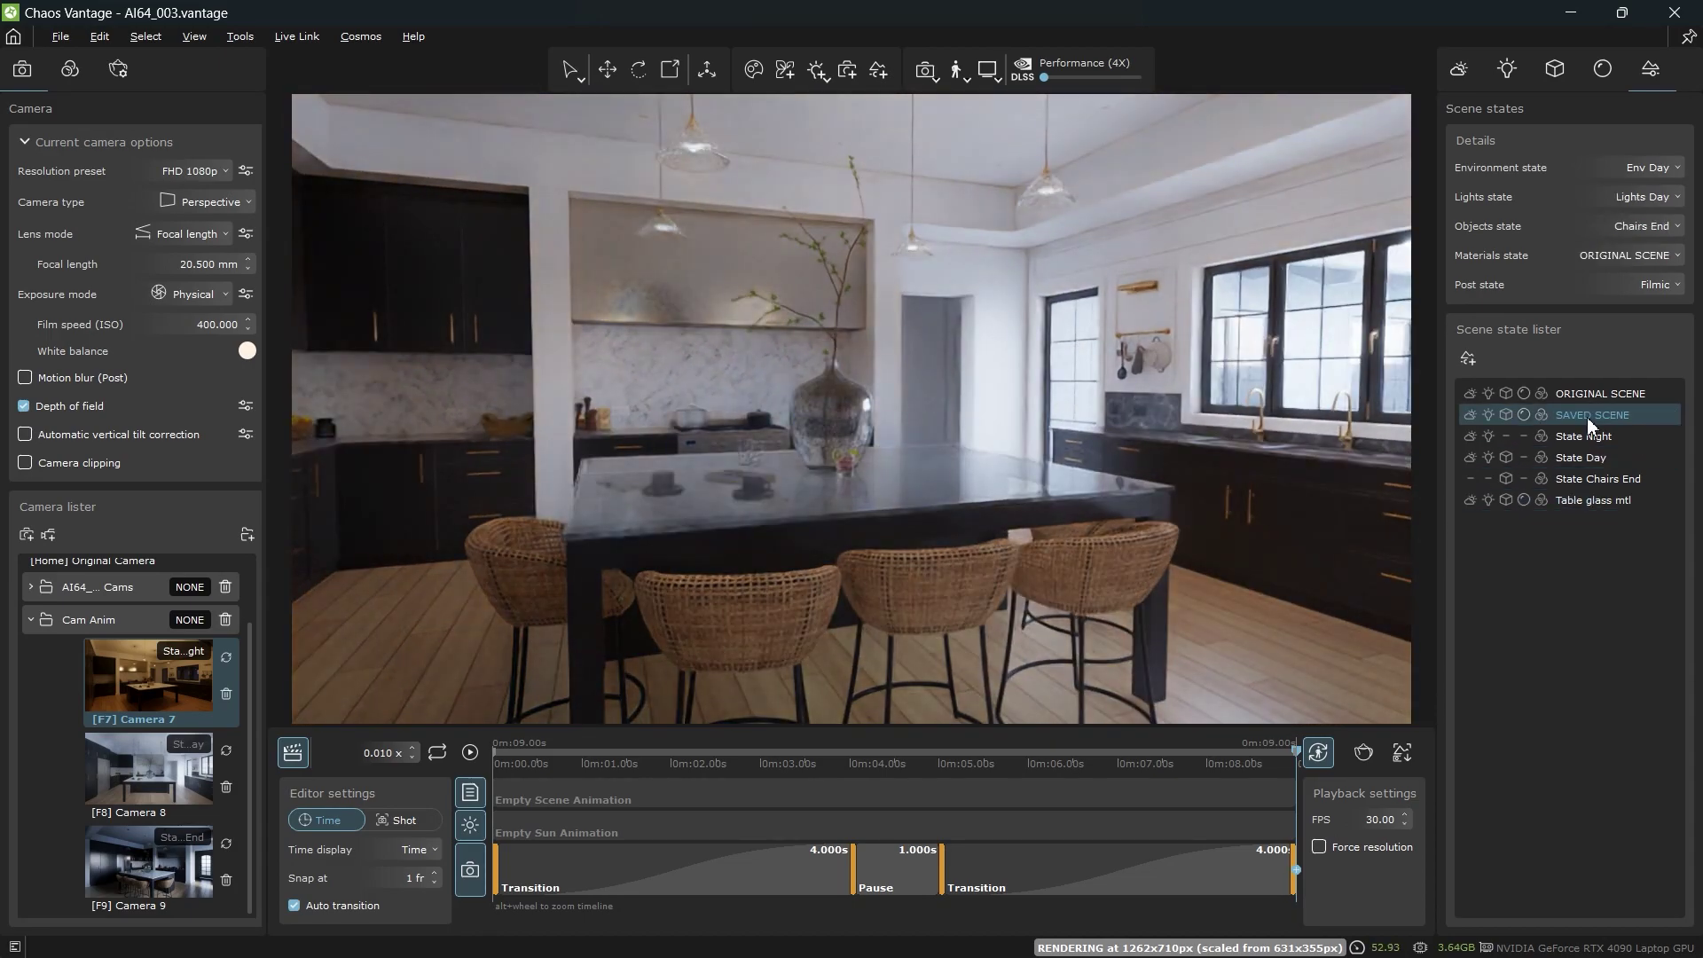
left_click(1588, 417)
left_click(1599, 497)
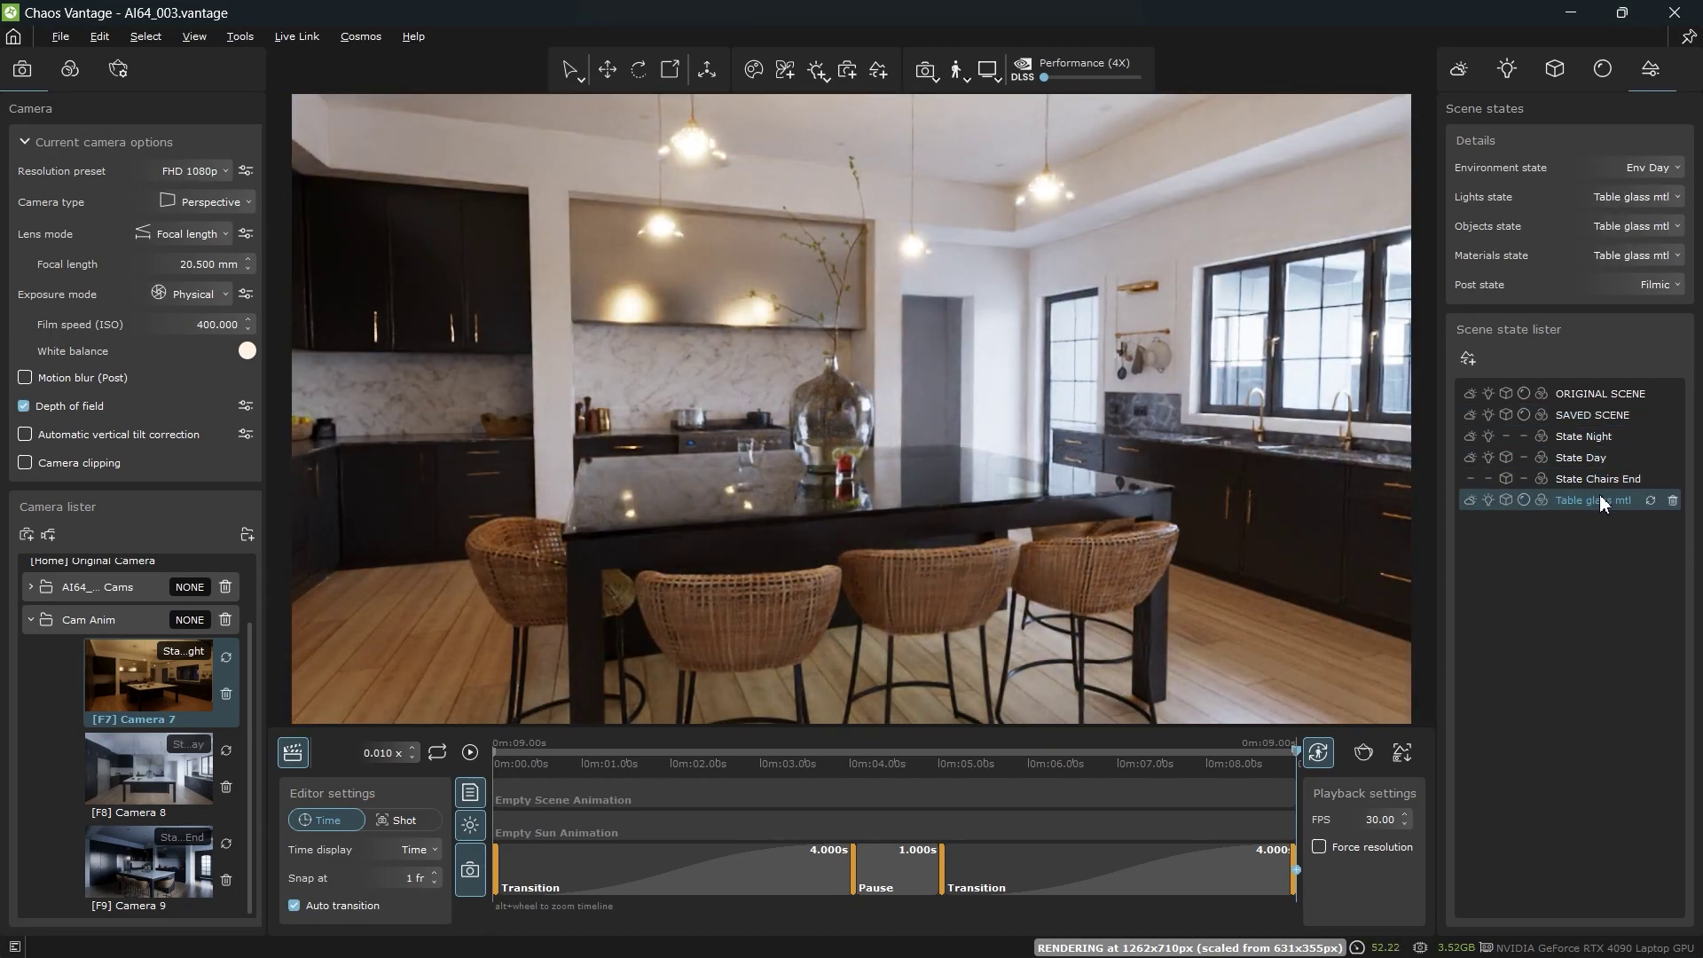
- Return to the Camera 8 view with its linked State Day scene state
scroll(181, 765, "up", 2)
scroll(181, 765, "down", 1)
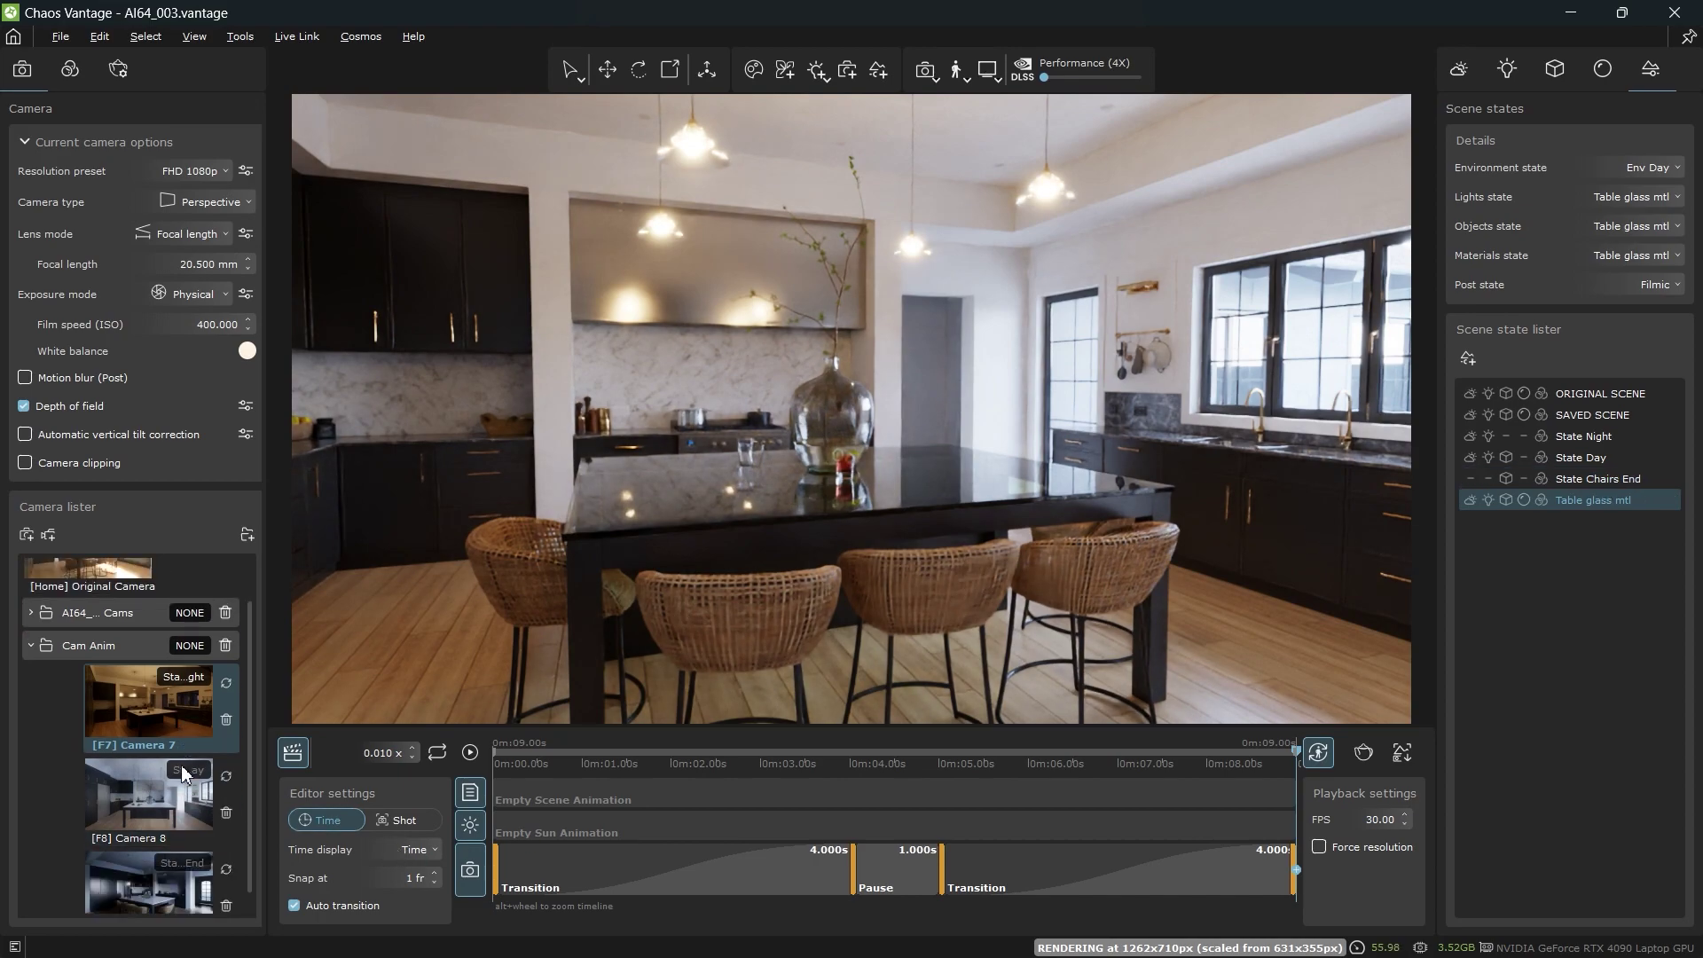
double_click(136, 786)
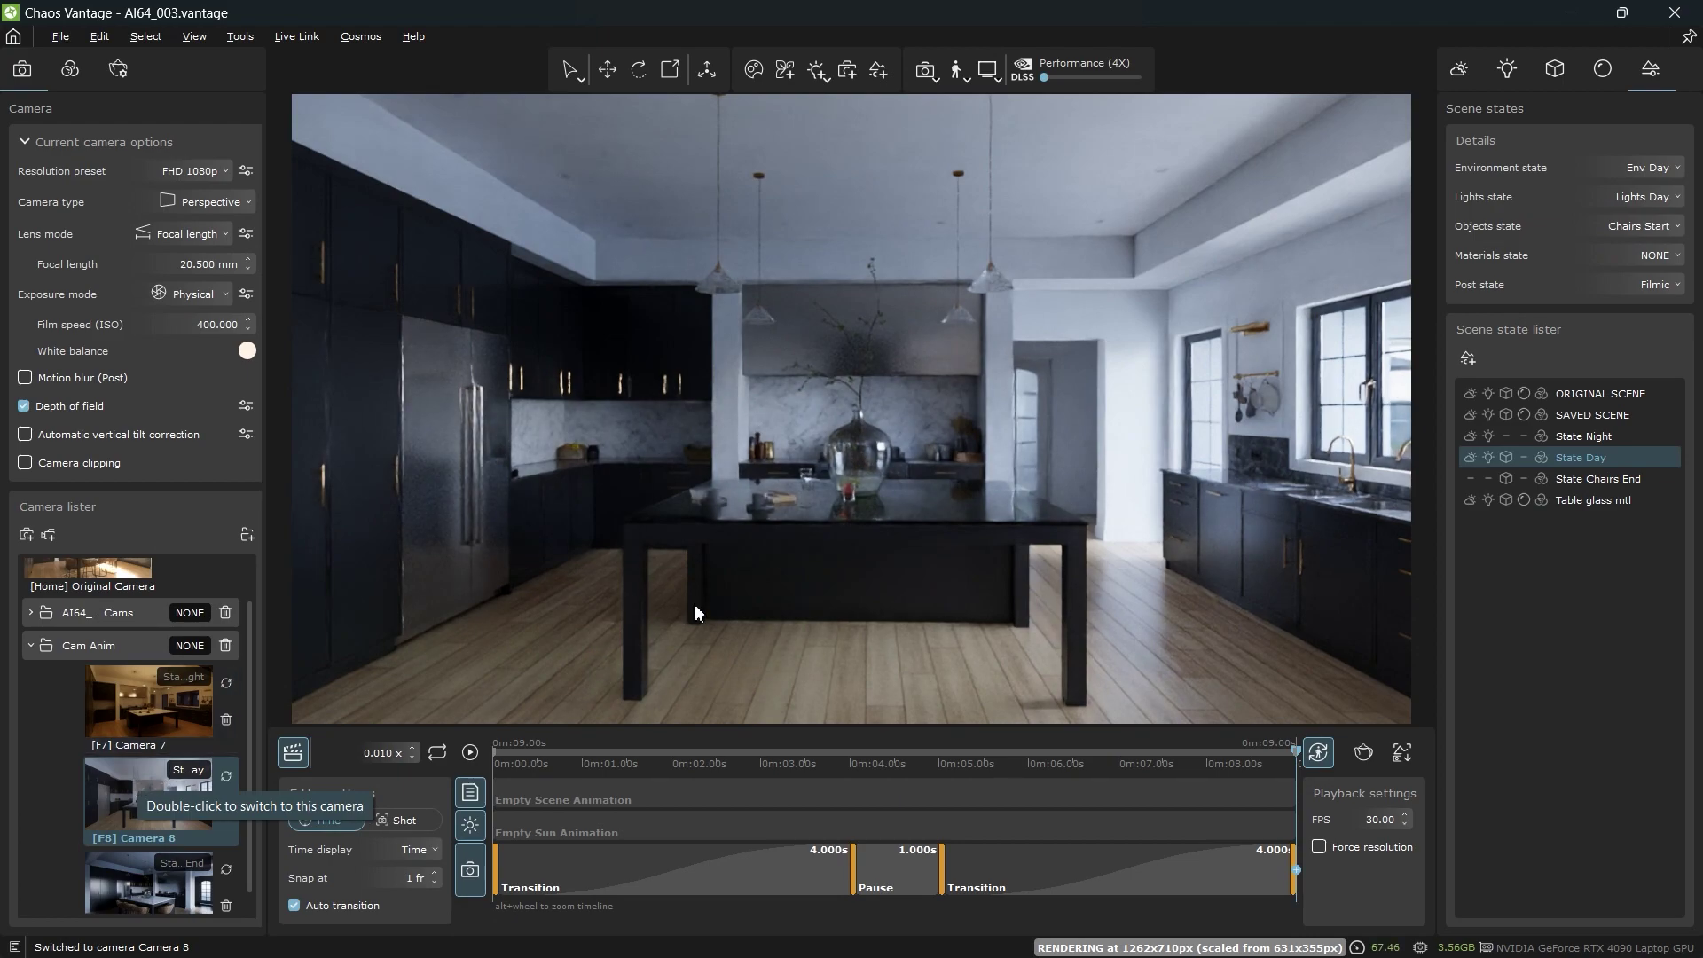